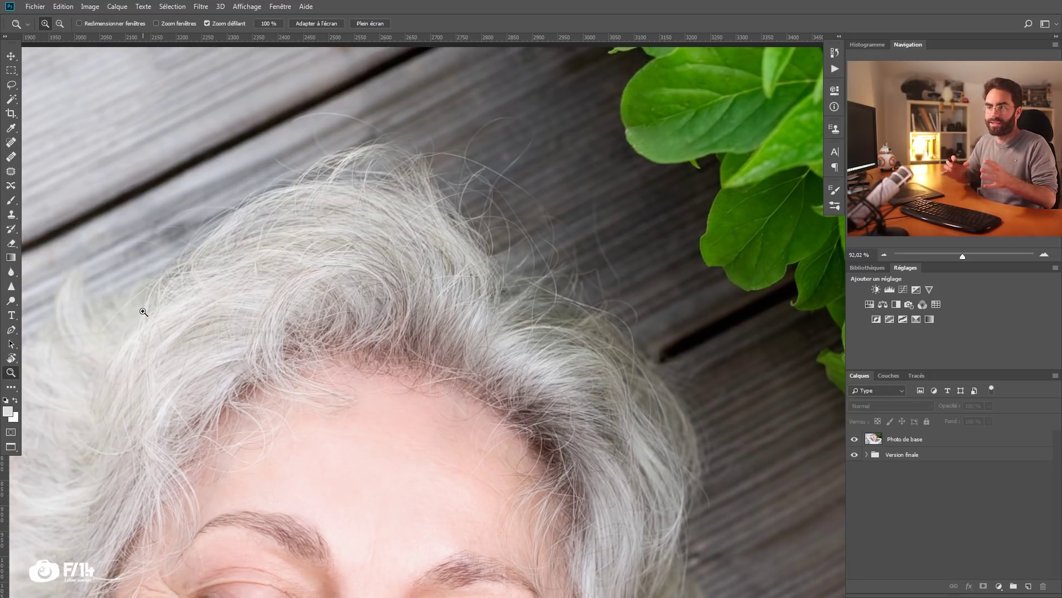
Step: Examine the photo's red, green and blue channels one by one and return to the RGB composite and the layers
scroll(502, 331, down, 6)
drag(406, 398, 404, 324)
click(889, 375)
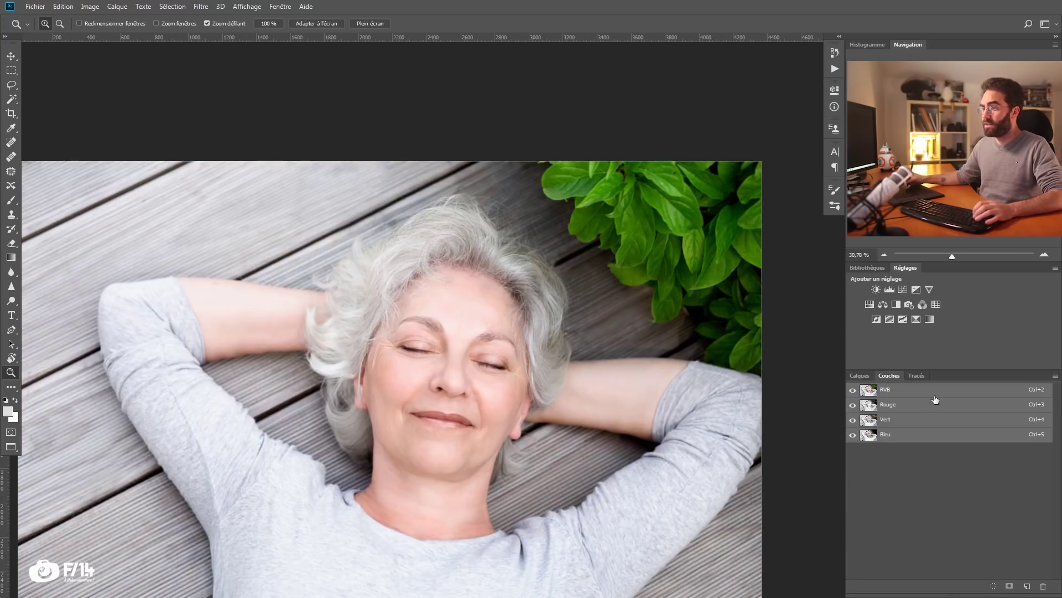
click(903, 409)
click(901, 421)
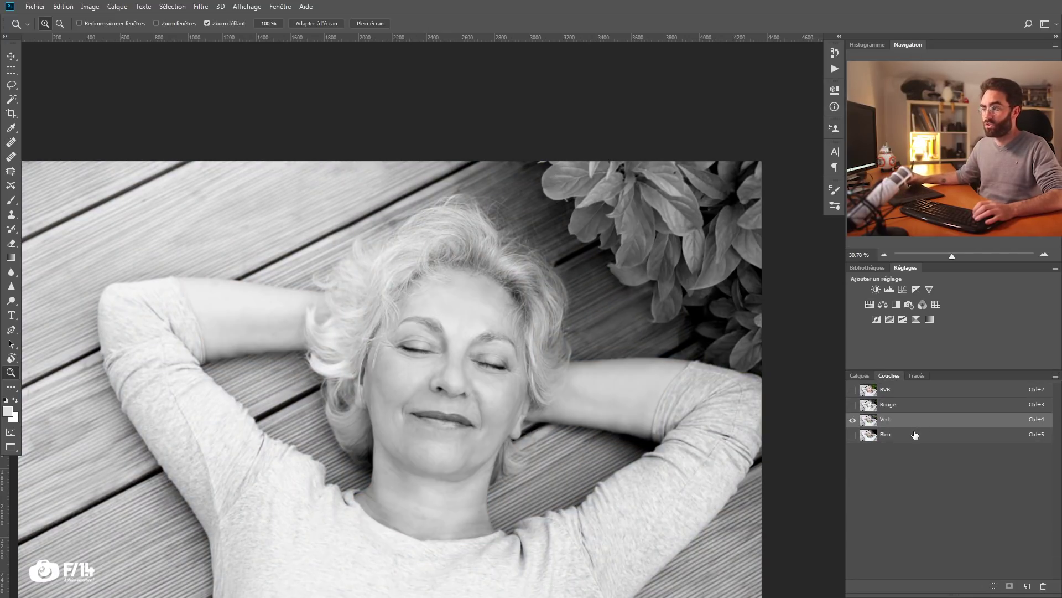
click(900, 438)
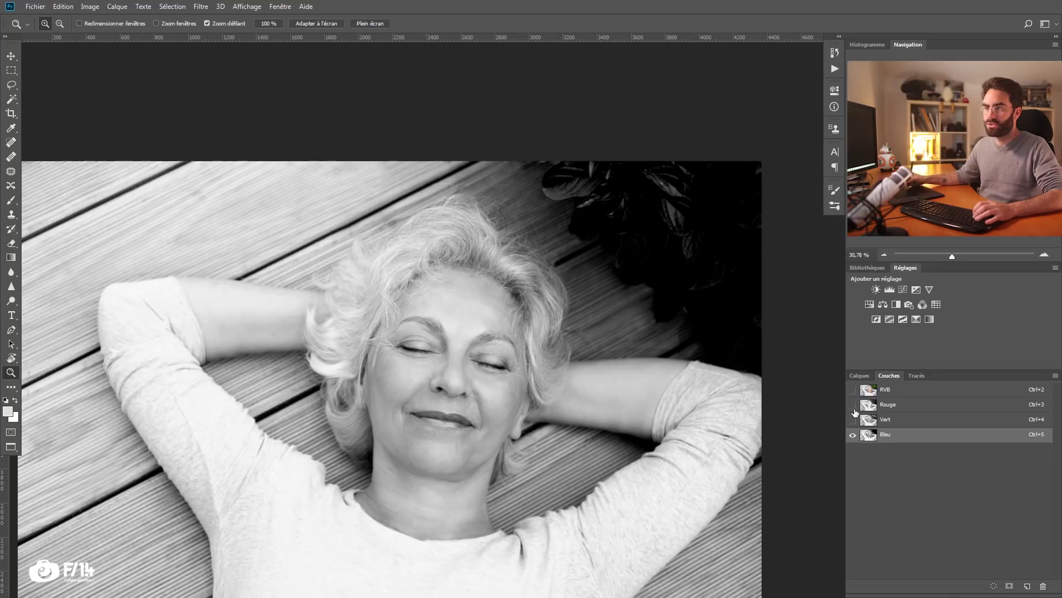
click(888, 423)
click(888, 404)
click(885, 390)
click(860, 376)
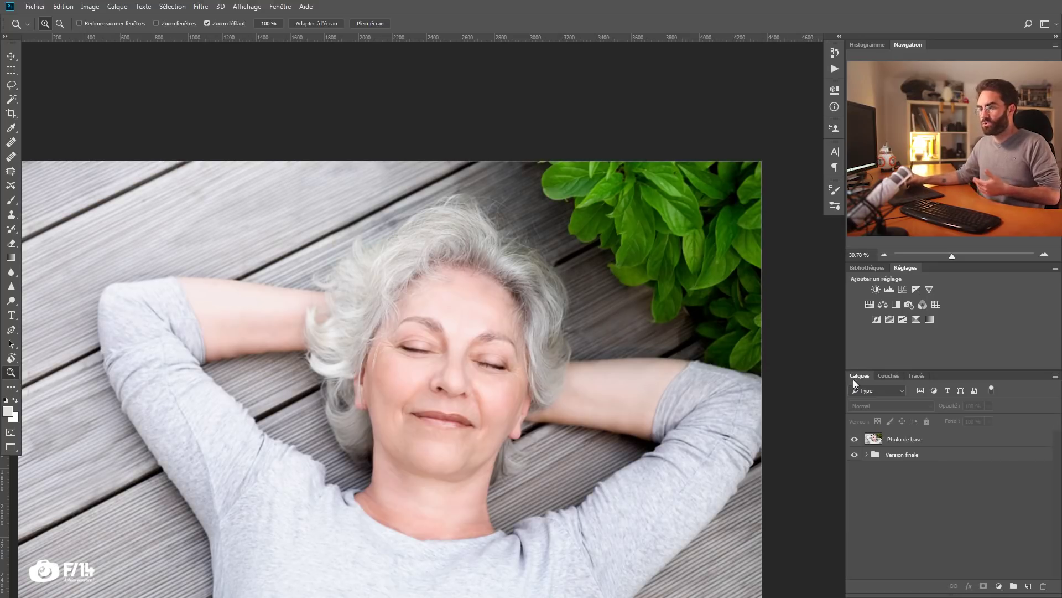
Step: Draw a closed test path with curved and straight segments on the sweater's shoulder using the Pen tool, and dismiss it
drag(432, 439, 399, 353)
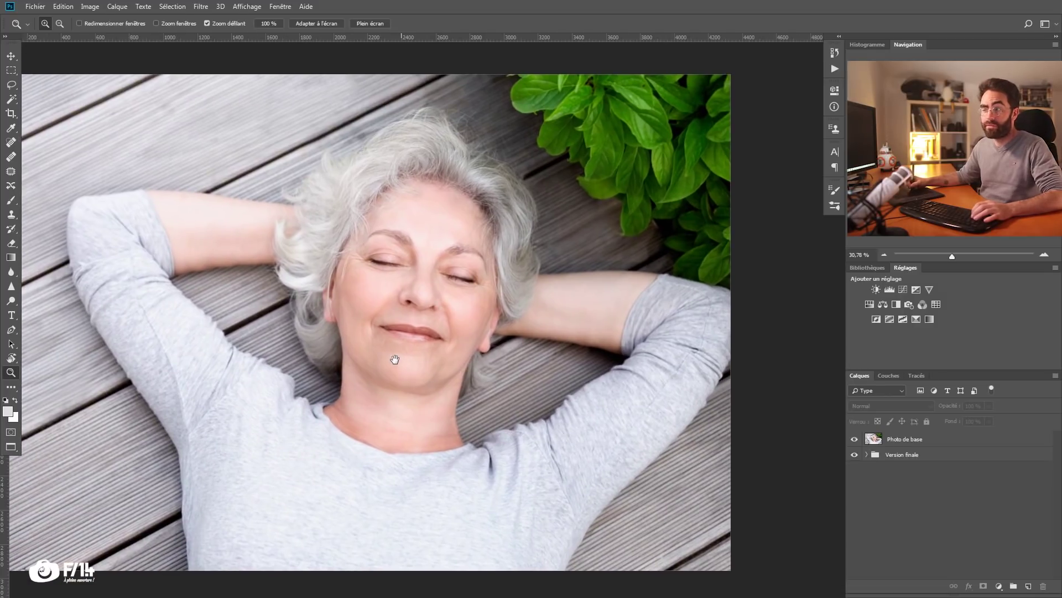
drag(358, 405, 373, 371)
drag(306, 419, 240, 399)
drag(320, 447, 147, 376)
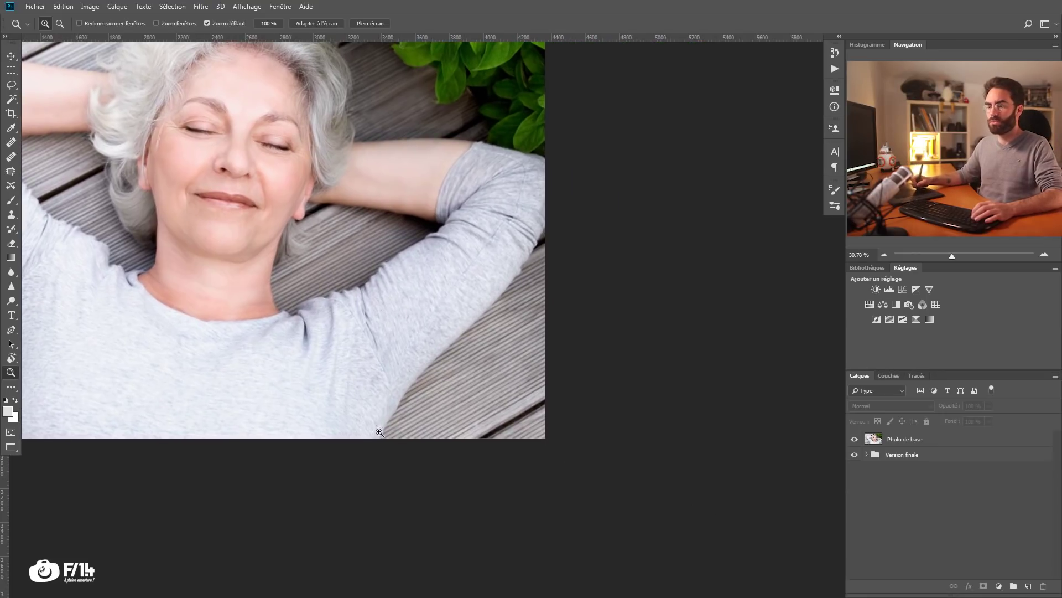
drag(382, 432, 379, 432)
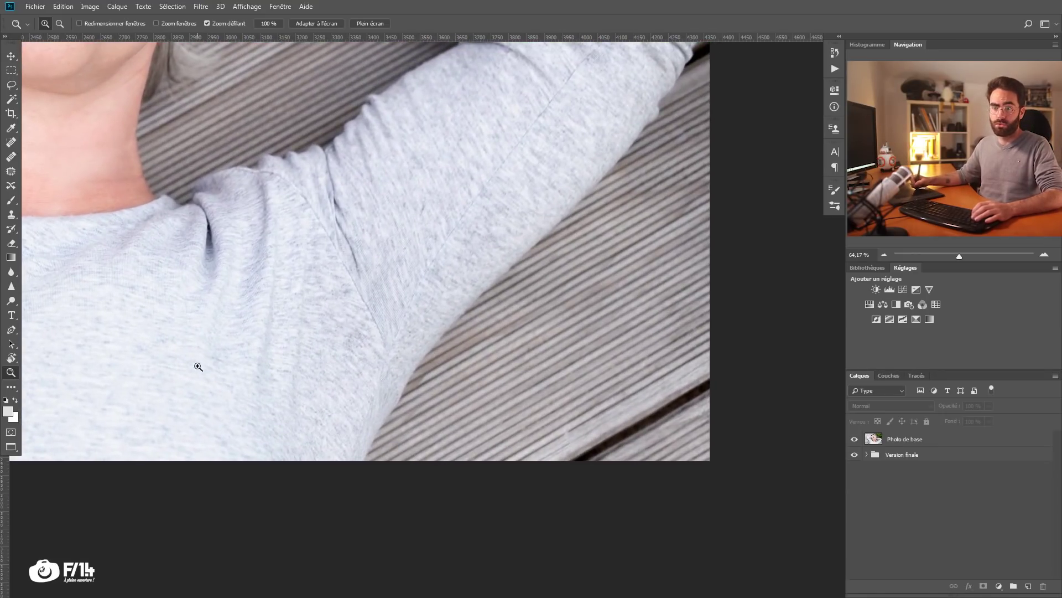
click(11, 330)
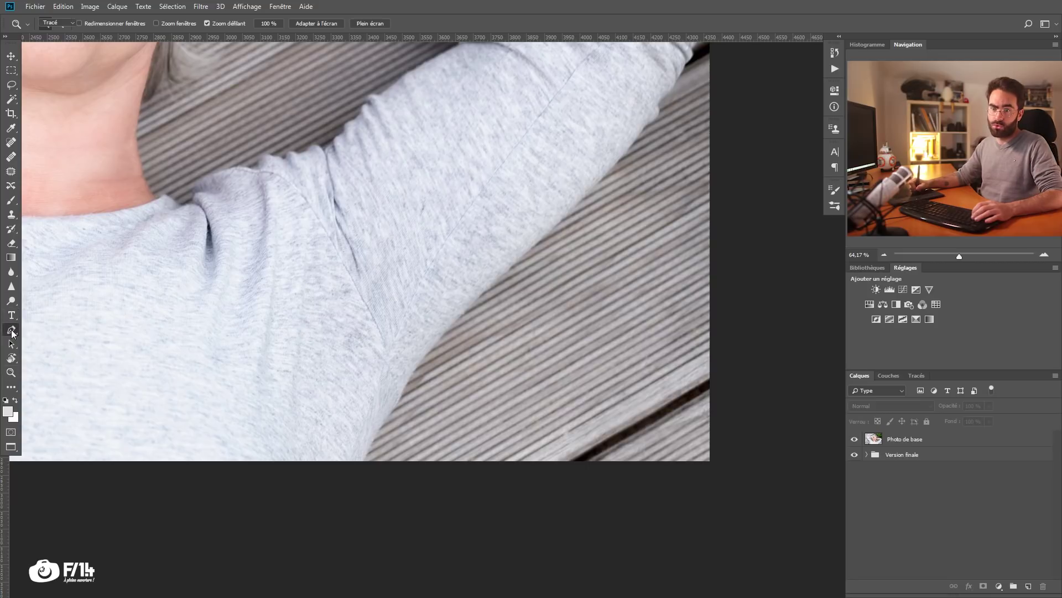
click(41, 329)
drag(197, 415, 140, 380)
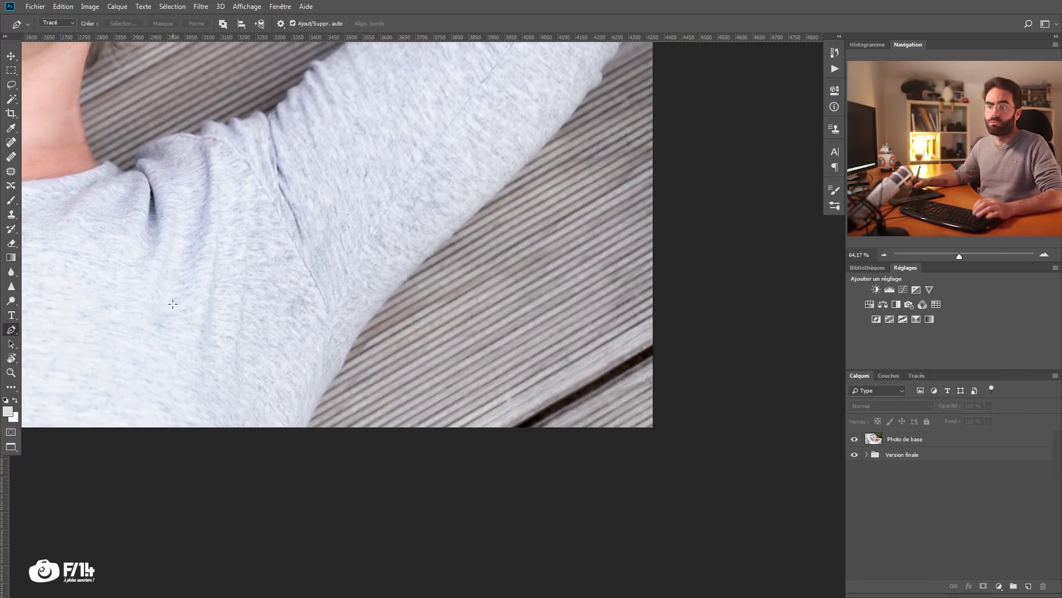
drag(171, 303, 246, 331)
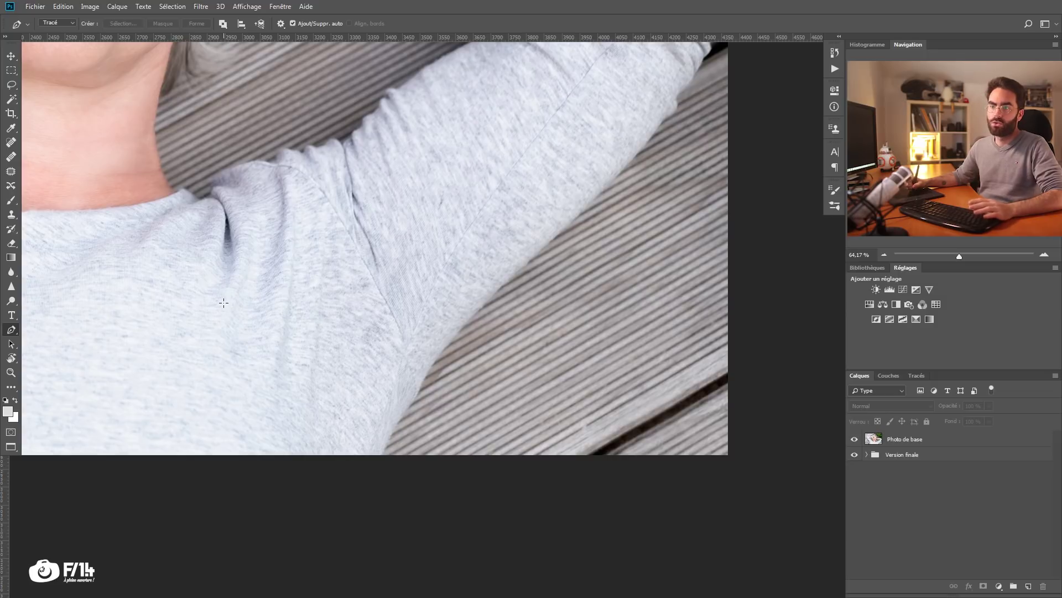
drag(225, 304, 242, 276)
drag(309, 251, 343, 251)
click(371, 309)
click(297, 397)
click(247, 397)
drag(166, 392, 119, 382)
drag(95, 346, 164, 289)
drag(203, 315, 215, 309)
click(225, 304)
key(Return)
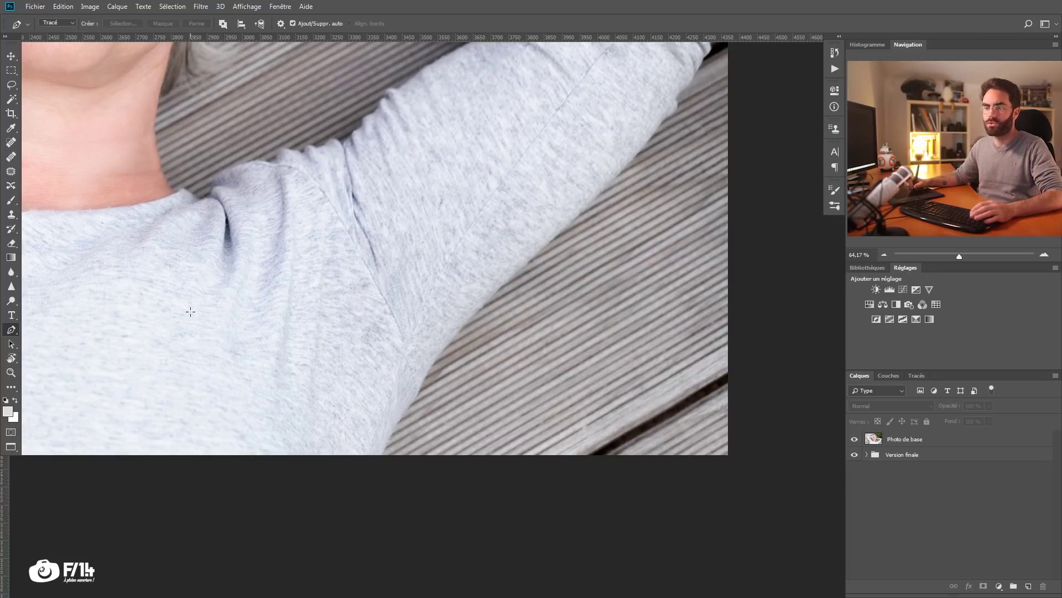
Step: Add an empty layer and try the Brush on it with a dark green sampled from the plant's leaves
drag(190, 312, 58, 271)
drag(240, 331, 458, 350)
key(z)
drag(404, 314, 333, 327)
key(p)
click(1028, 585)
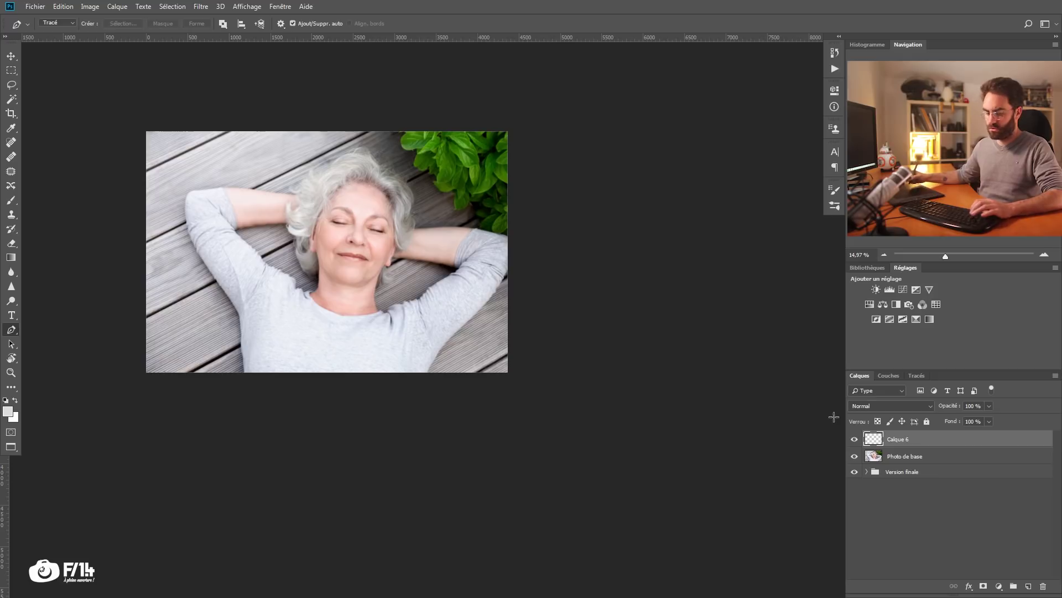
key(b)
key(0)
alt+click(427, 180)
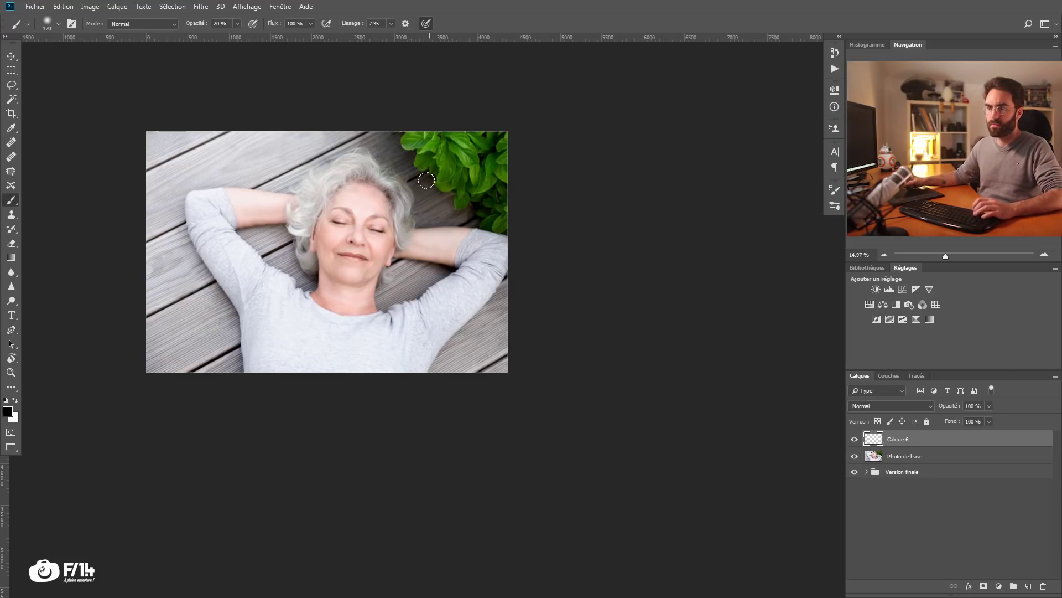
drag(429, 319, 455, 292)
mouse_move(388, 346)
mouse_down()
mouse_move(501, 255)
mouse_move(368, 249)
mouse_move(302, 332)
mouse_move(425, 268)
mouse_move(443, 359)
mouse_up()
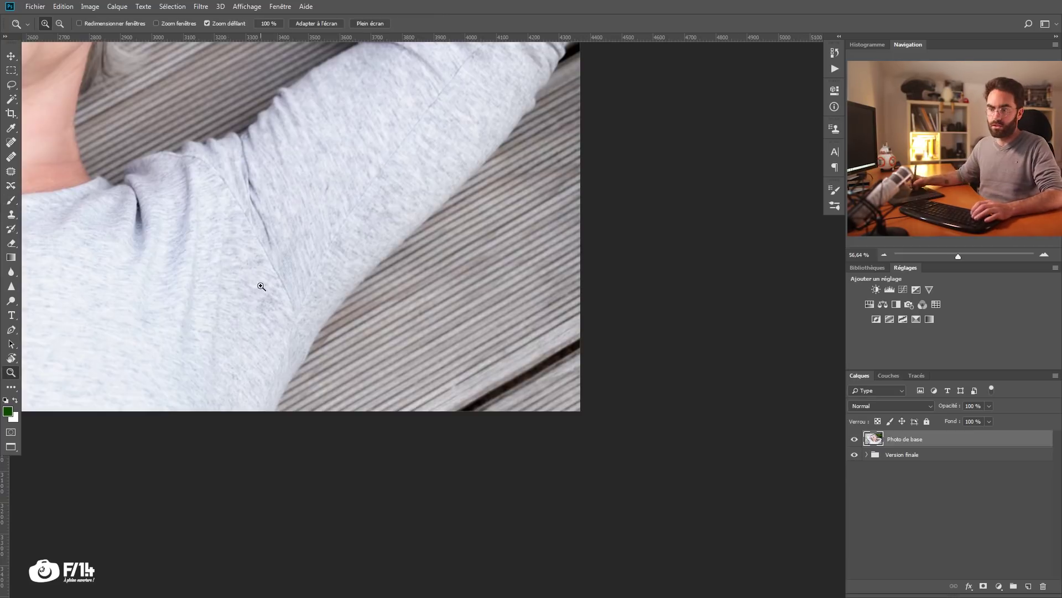
Step: Start a Pen path just below the photo's lower edge and trace up the torso along the underside of the right sleeve
drag(141, 327, 108, 323)
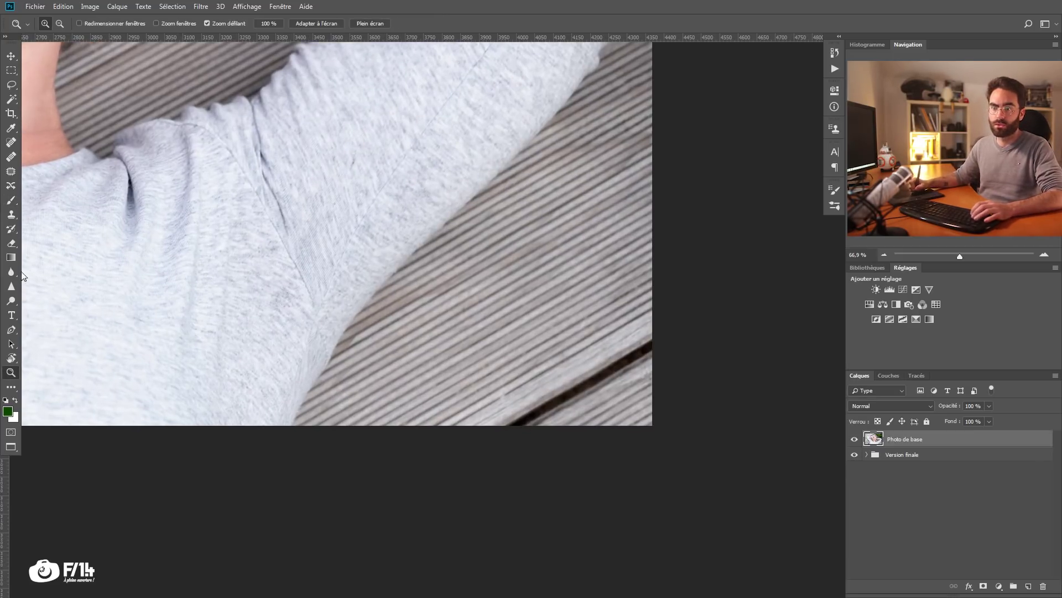
click(11, 329)
drag(129, 387, 90, 392)
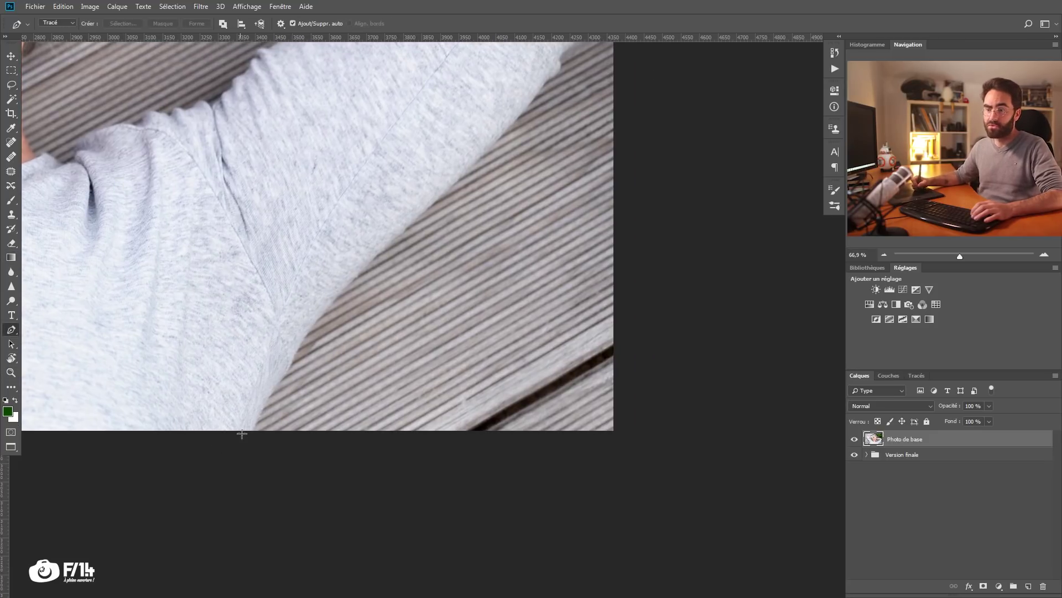
drag(248, 441, 251, 431)
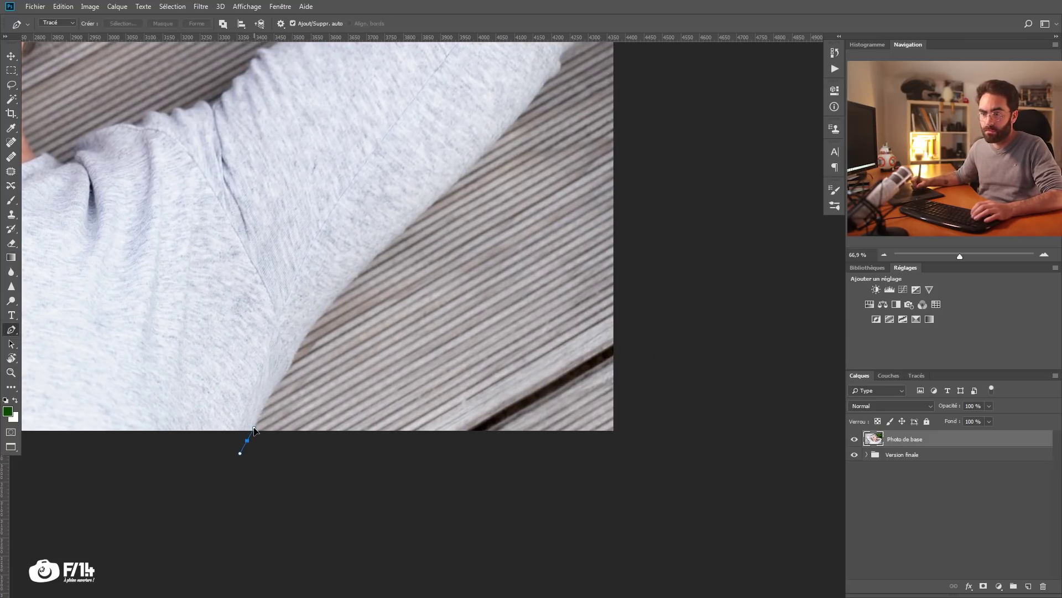
drag(284, 372, 289, 362)
drag(390, 287, 363, 367)
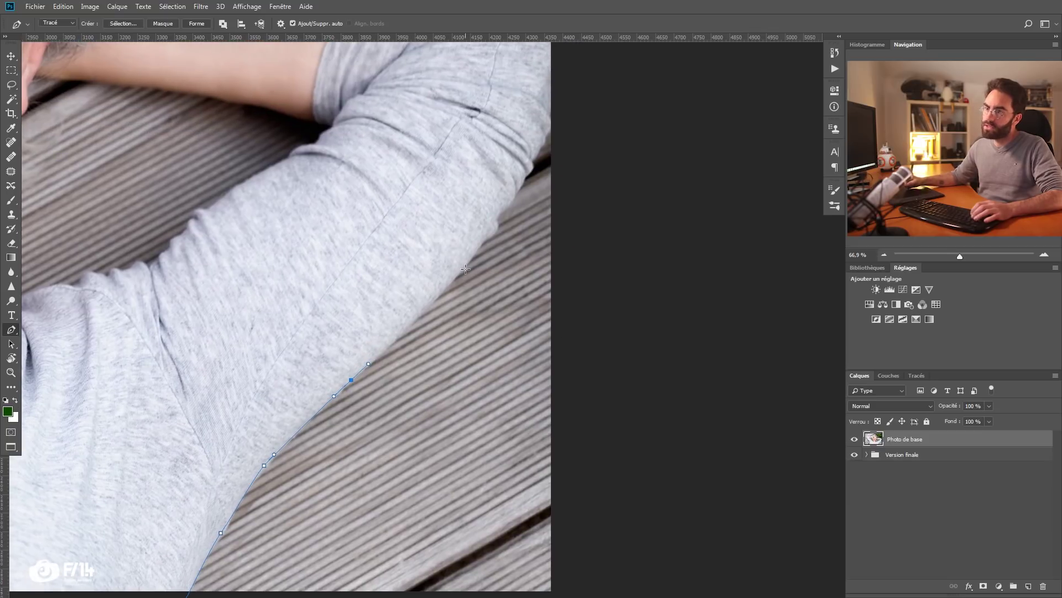
drag(449, 282, 458, 268)
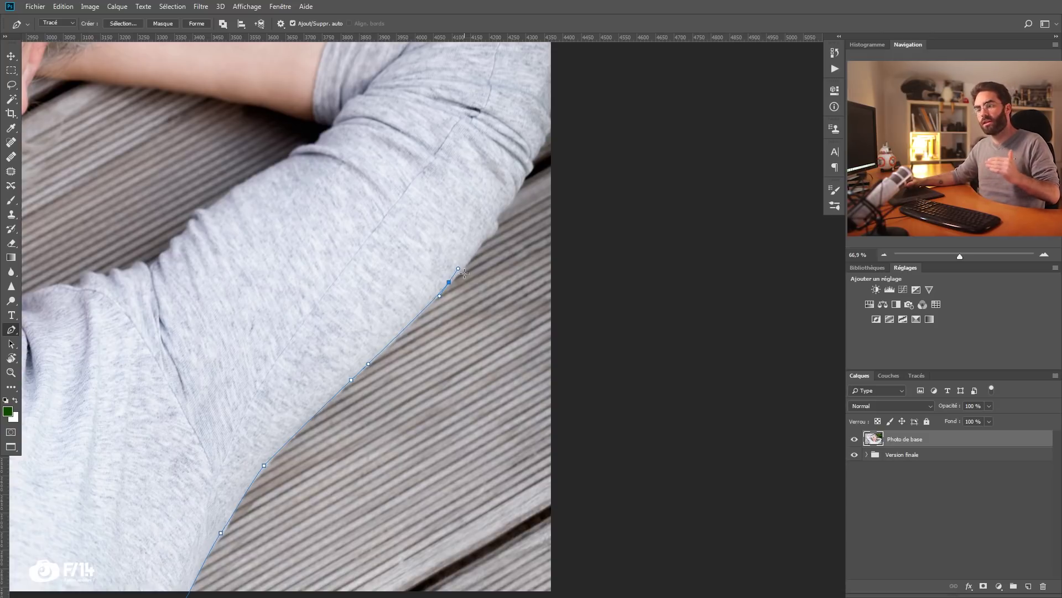
Step: Continue the path along the underside of the right sleeve, redoing the last anchor and adjusting a direction handle to fit the fabric edge
drag(483, 240, 485, 239)
key(ctrl+z)
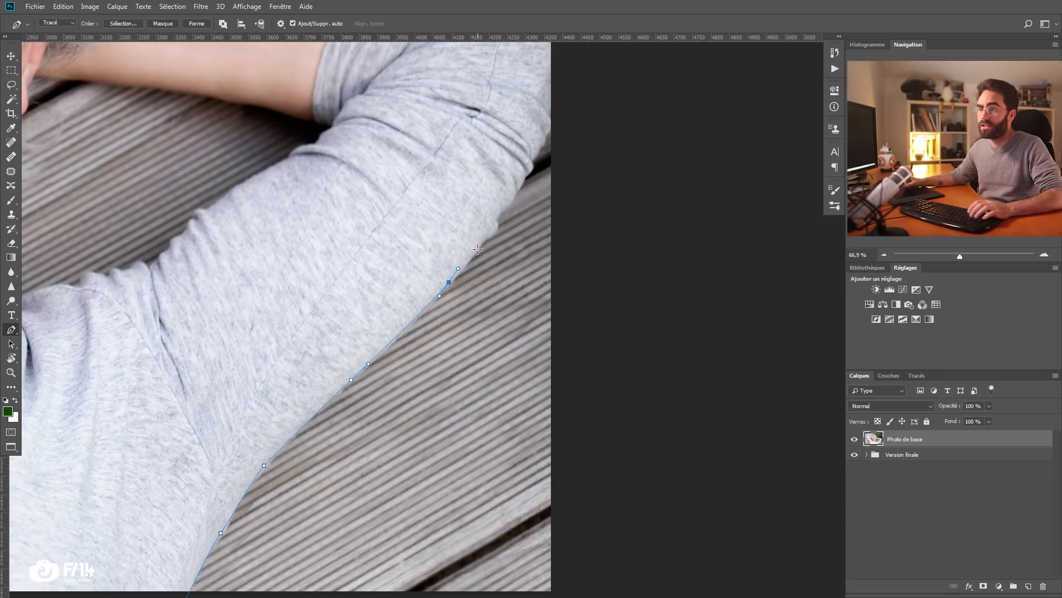
key(ctrl+space)
drag(480, 252, 534, 250)
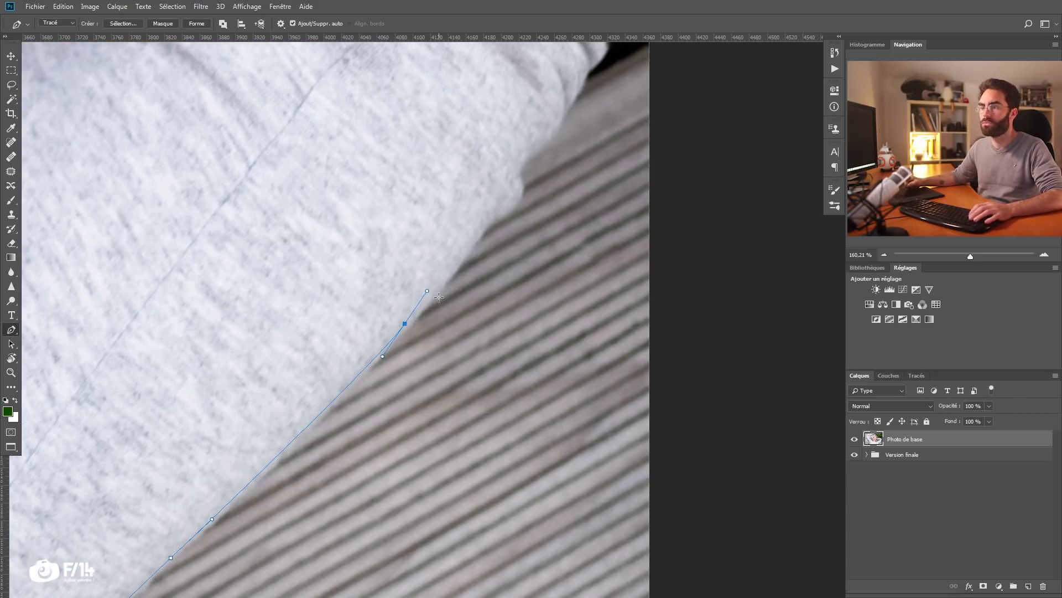
drag(487, 224, 501, 213)
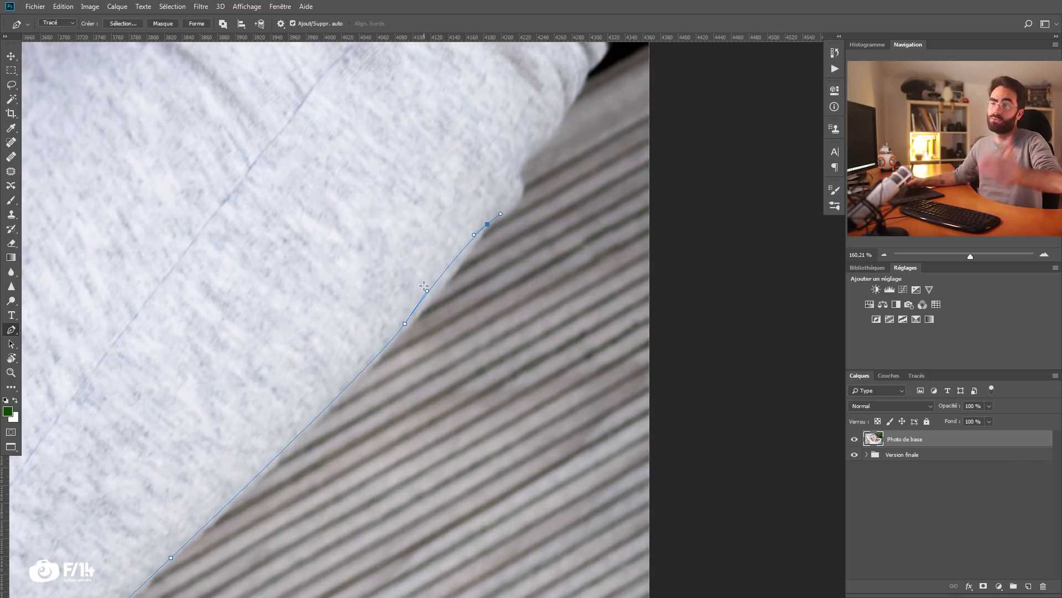
ctrl+click(405, 324)
drag(428, 292, 448, 281)
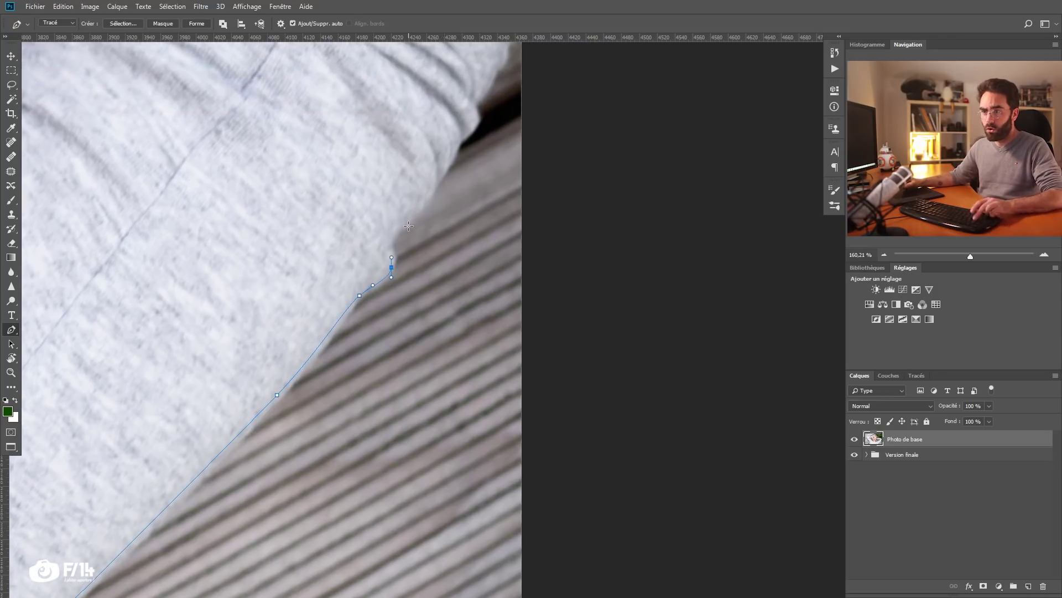
Step: Trace the sleeve folds near the right elbow with closely spaced anchors until the path passes the photo's right edge
scroll(422, 208, up, 3)
drag(444, 220, 448, 213)
scroll(462, 199, up, 3)
drag(474, 248, 493, 195)
scroll(486, 210, up, 2)
scroll(486, 211, up, 1)
drag(506, 245, 540, 204)
Step: Route the path outside the photo's right edge and back in along the upper edge of the right sleeve
drag(524, 109, 552, 232)
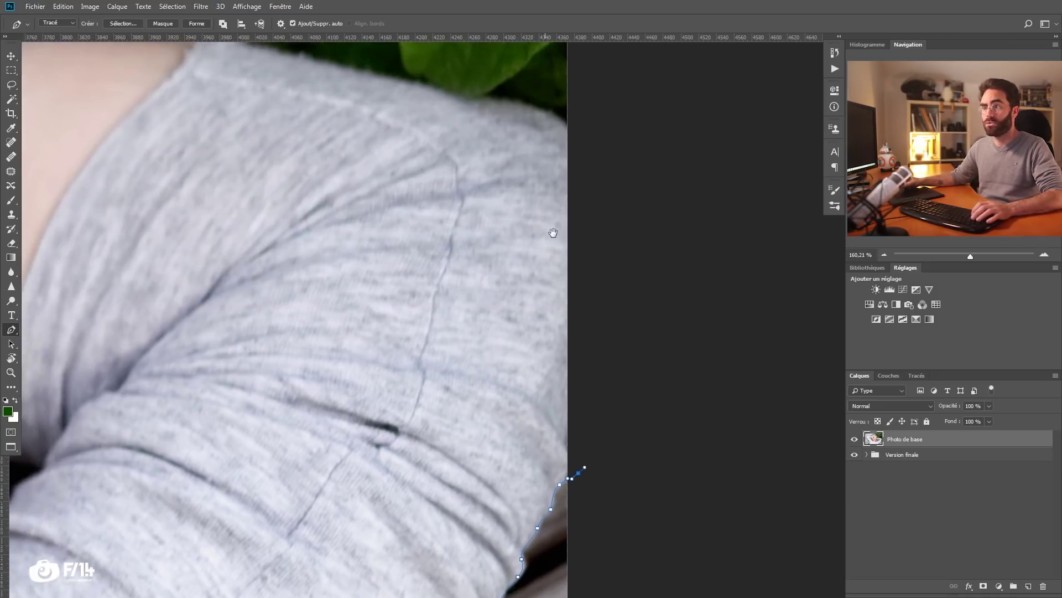
drag(523, 130, 607, 223)
drag(674, 203, 659, 191)
click(550, 168)
Step: Trace the upper edge of the right forearm from the sleeve cuff to the hair
drag(481, 151, 729, 222)
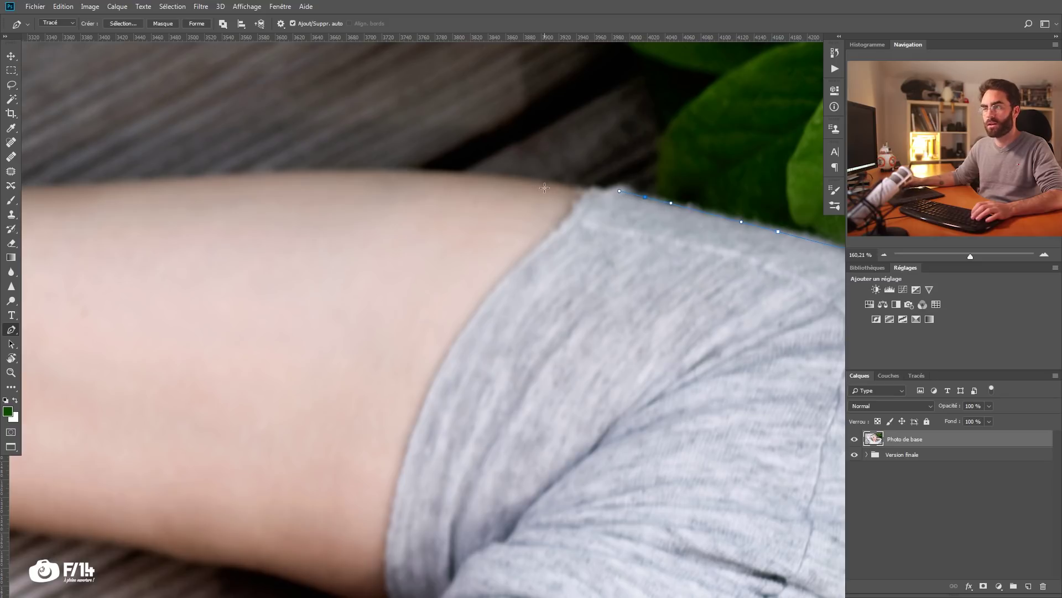
drag(501, 180, 462, 176)
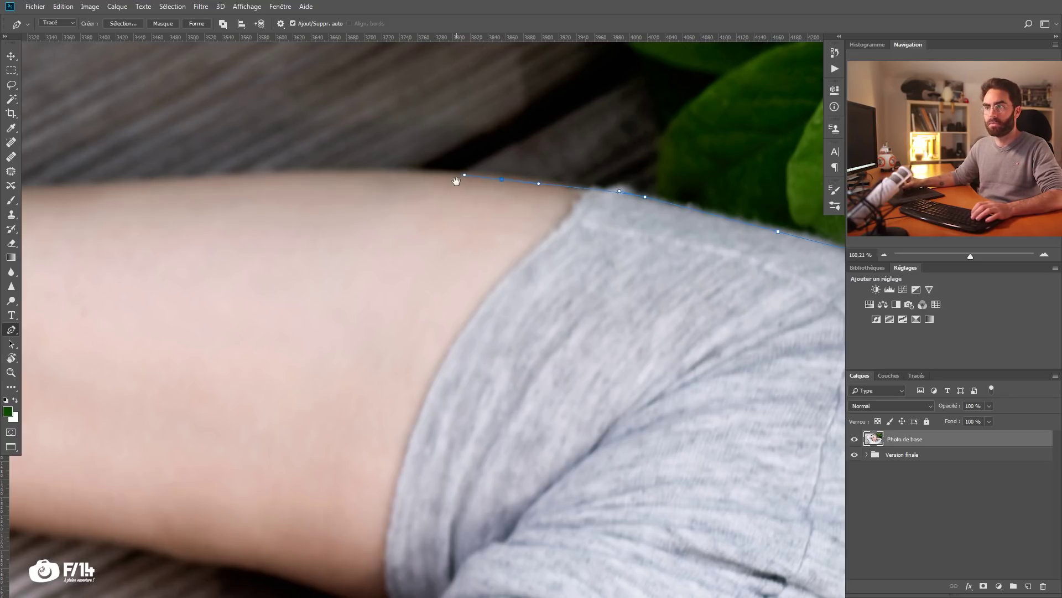
drag(330, 151, 526, 147)
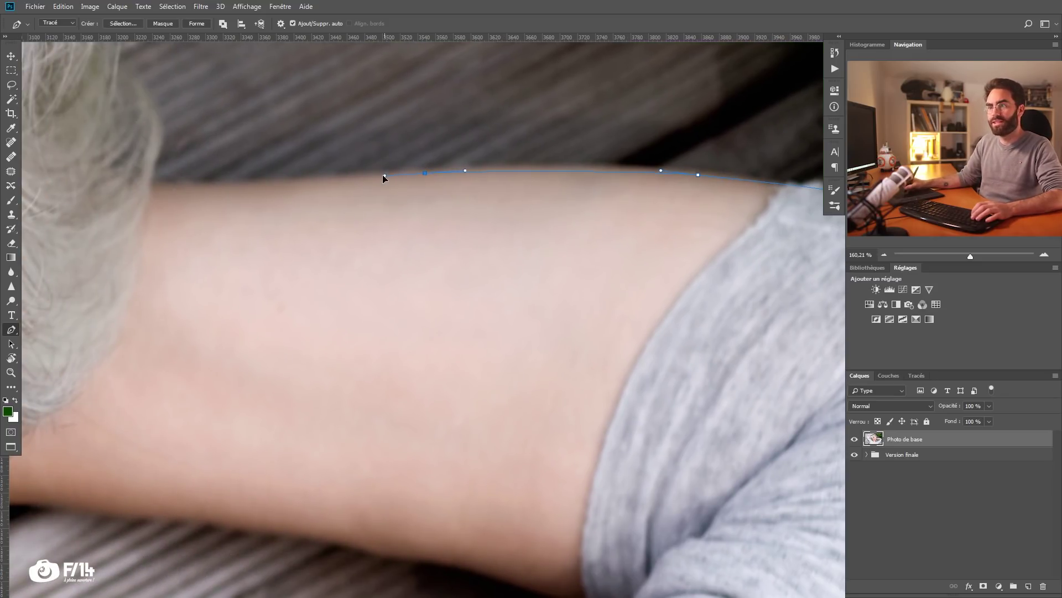
drag(218, 183, 397, 200)
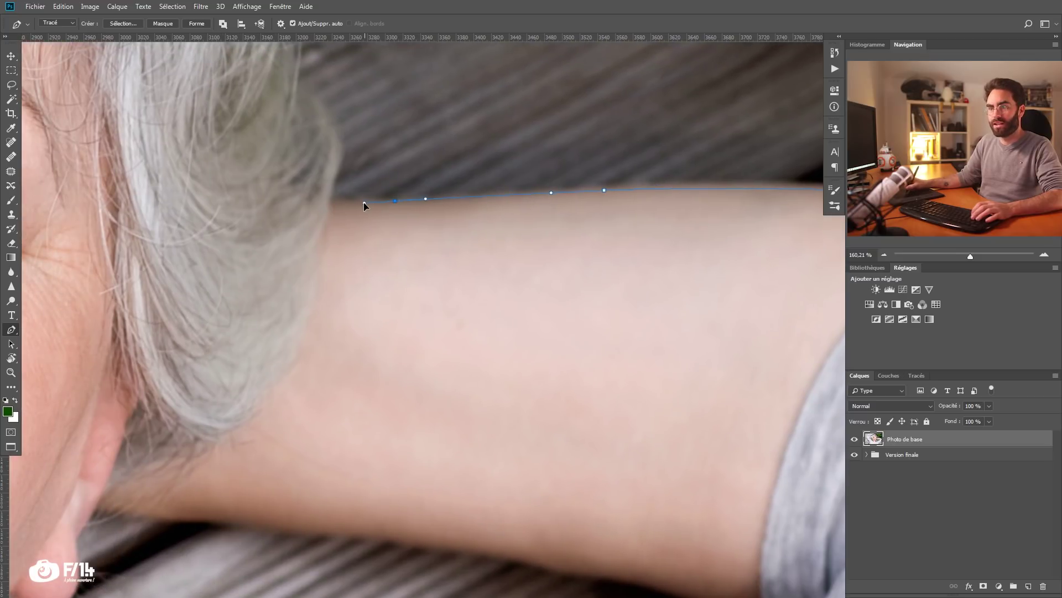
Step: Run the path roughly just inside the hair, up the right side of the head, leaving out the loose strands
drag(252, 160, 330, 238)
drag(427, 322, 418, 283)
drag(404, 243, 344, 252)
click(314, 208)
drag(233, 80, 346, 252)
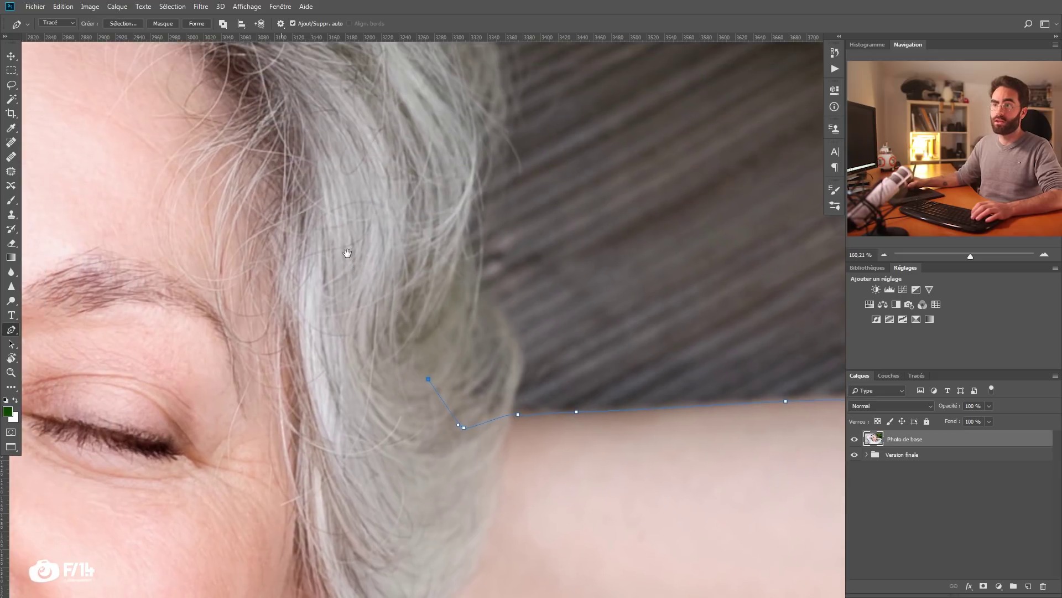
click(424, 237)
click(438, 142)
drag(448, 83, 450, 83)
drag(388, 108, 475, 264)
key(ctrl+z)
drag(446, 130, 444, 130)
click(415, 80)
Step: Continue the path just inside the hair across the crown of the head
drag(372, 61, 490, 225)
drag(239, 51, 418, 230)
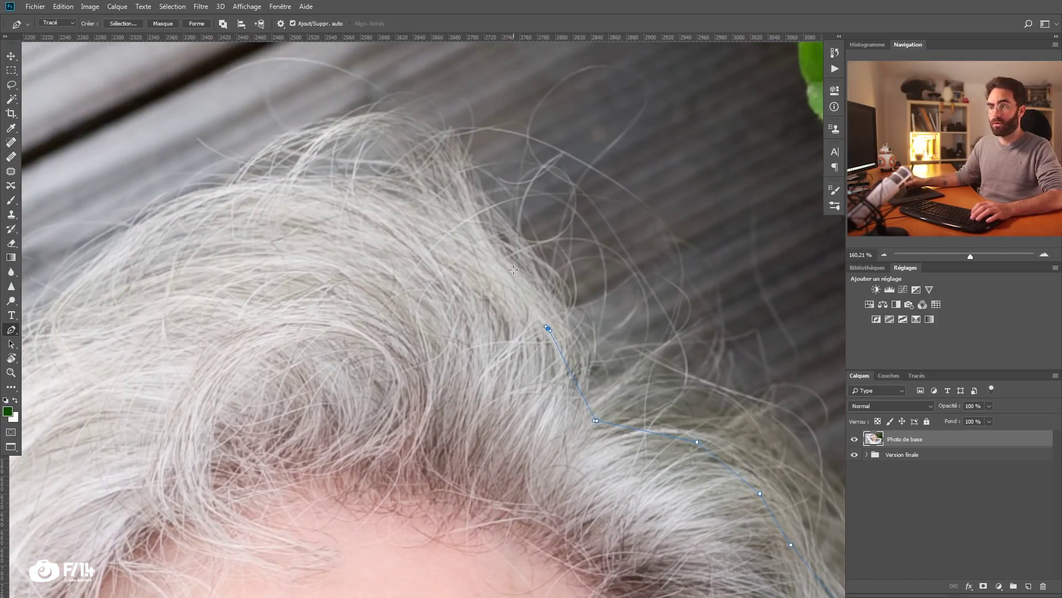
drag(509, 260, 505, 257)
drag(418, 200, 414, 199)
drag(278, 190, 276, 189)
click(167, 228)
Step: Bring the path down inside the hair on the left side of the head to the start of the left forearm
drag(114, 259, 244, 170)
click(244, 172)
click(192, 242)
drag(159, 313, 287, 244)
click(237, 249)
drag(178, 344, 291, 238)
click(257, 198)
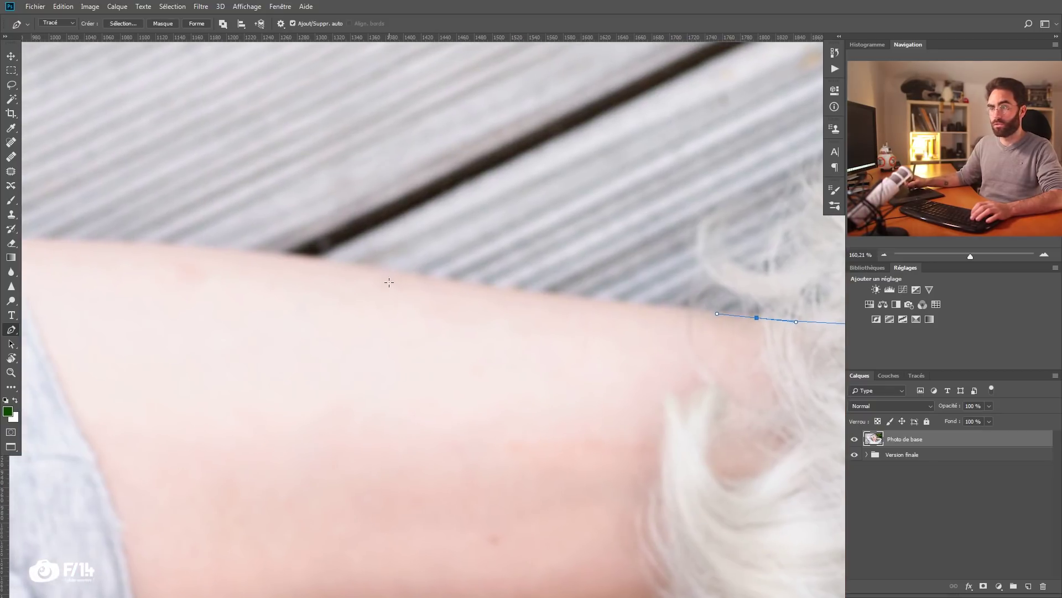
Step: Trace the left forearm's upper edge, the cuff, the sleeve around the elbow and the torso's left side past the photo's lower edge
drag(377, 271, 229, 257)
key(z)
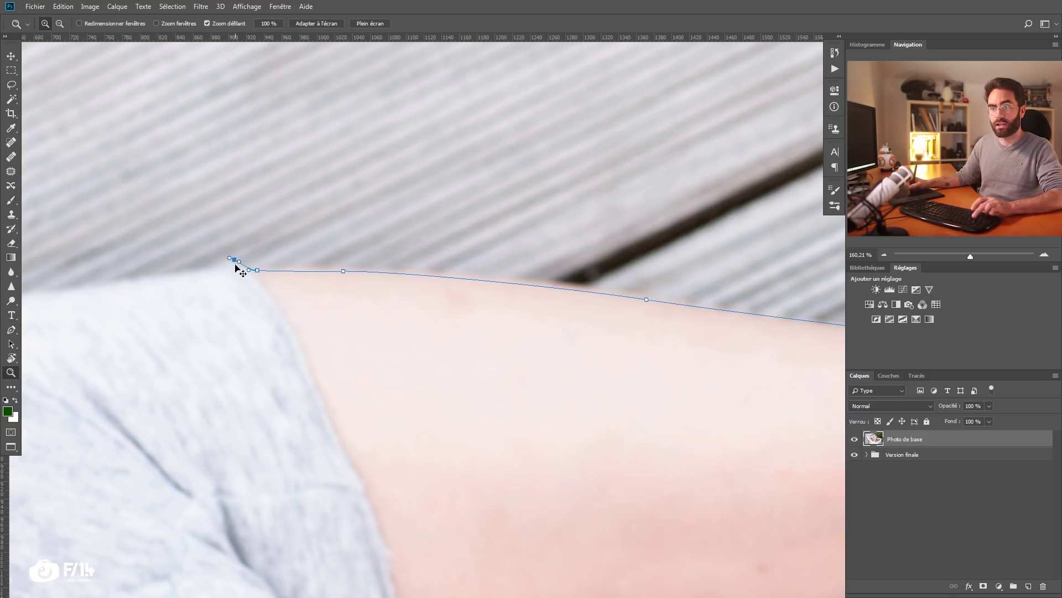
key(p)
drag(275, 268, 234, 270)
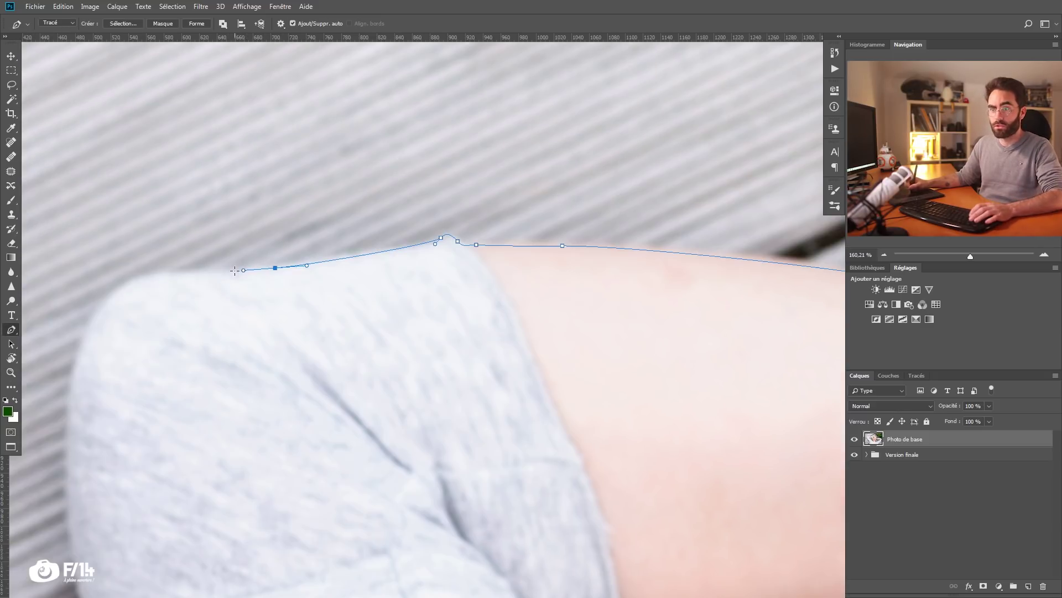
drag(169, 275, 161, 275)
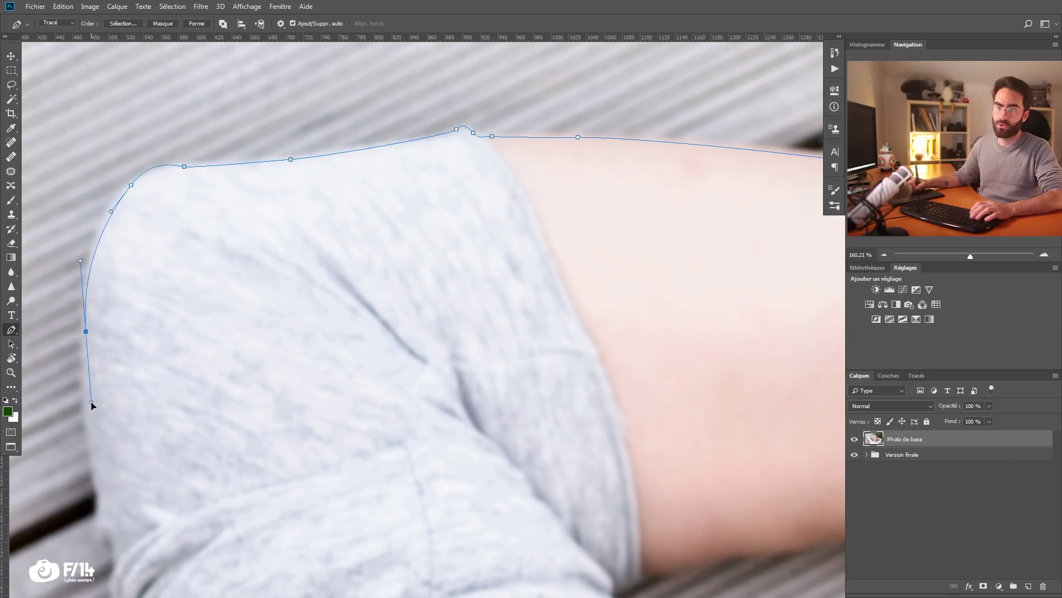
key(z)
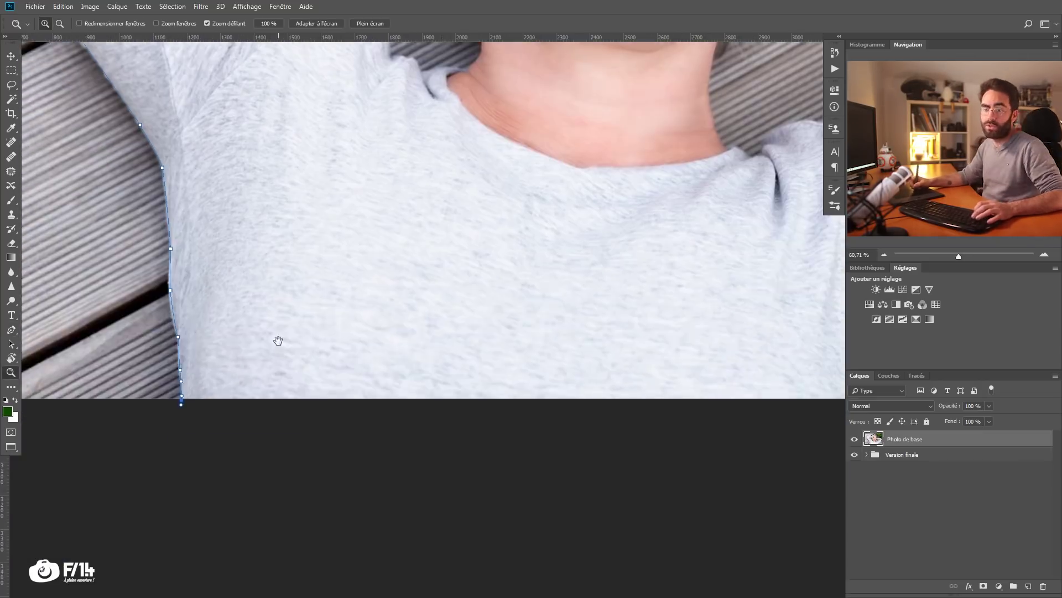
Step: Save the finished work path around the woman's body under the name Tracé corps
drag(277, 341, 242, 448)
drag(298, 356, 254, 332)
drag(224, 164, 261, 238)
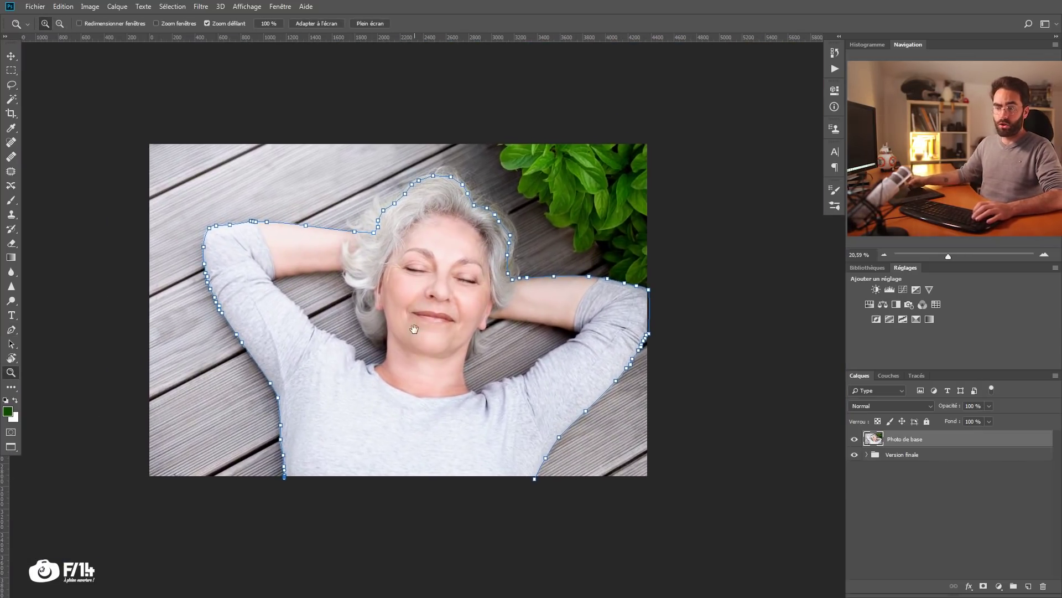
drag(414, 328, 371, 325)
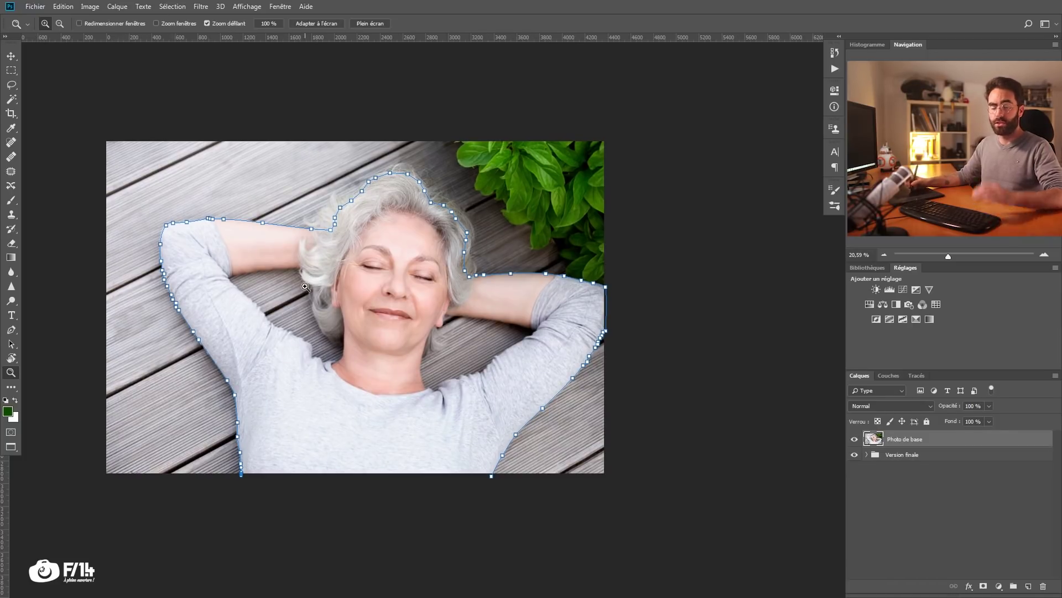
click(916, 376)
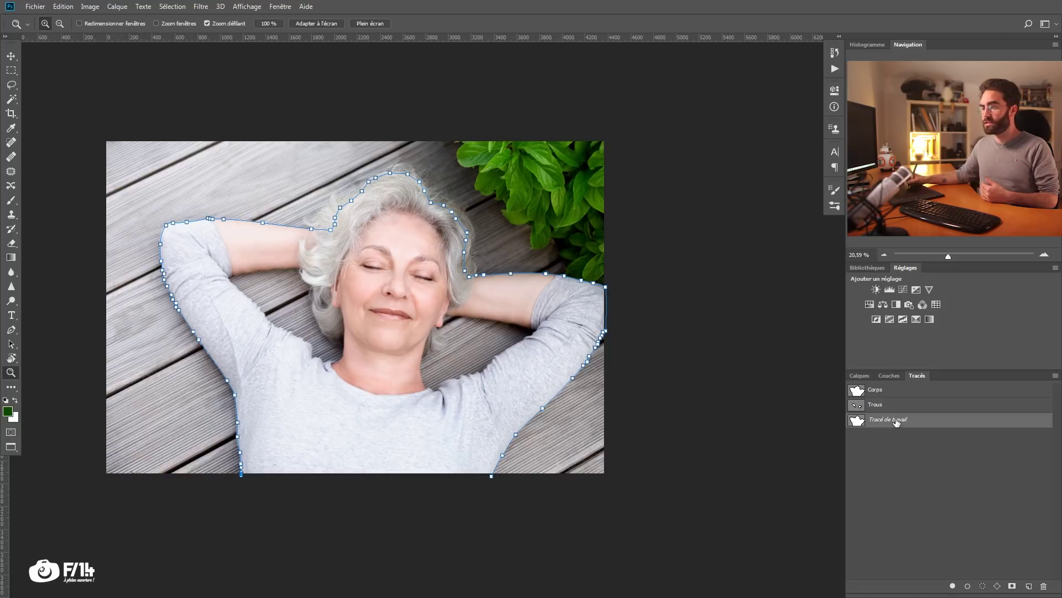
double_click(896, 421)
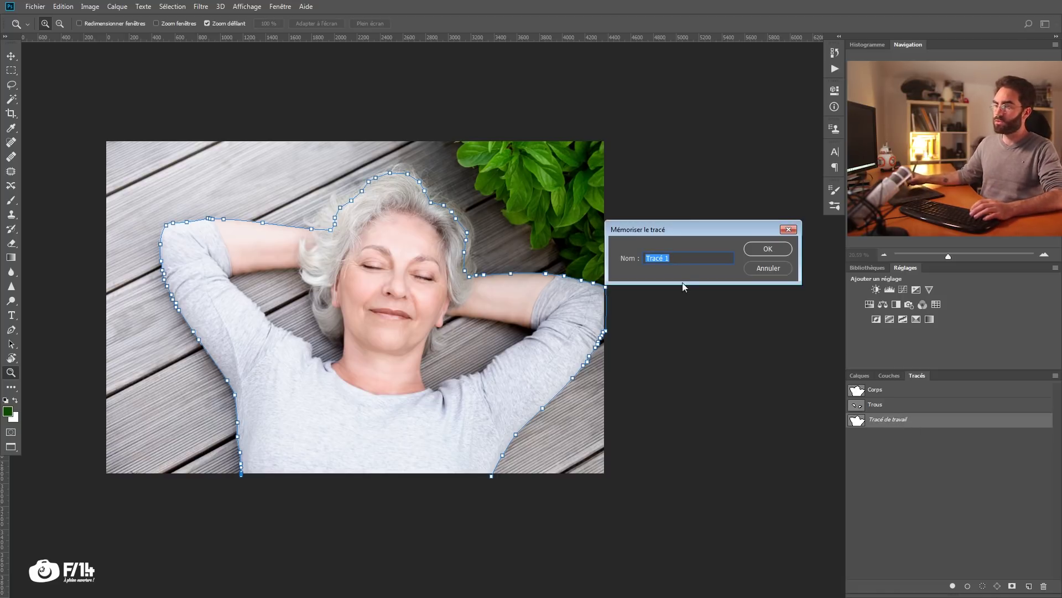
text(Tracé corps)
key(Return)
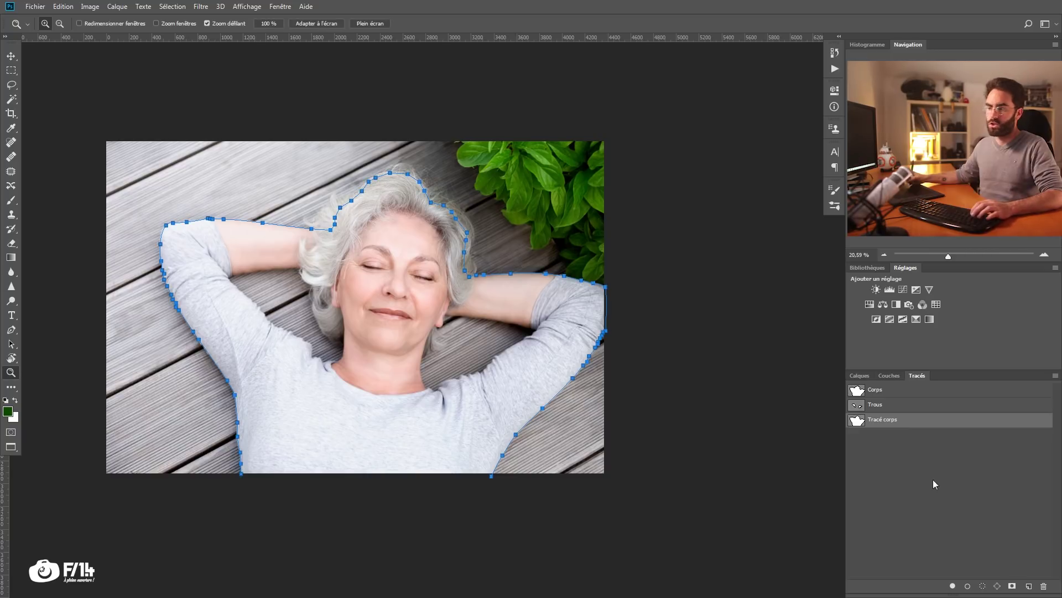
Step: Create a new empty path and name it Tracé trou
click(1028, 586)
double_click(880, 435)
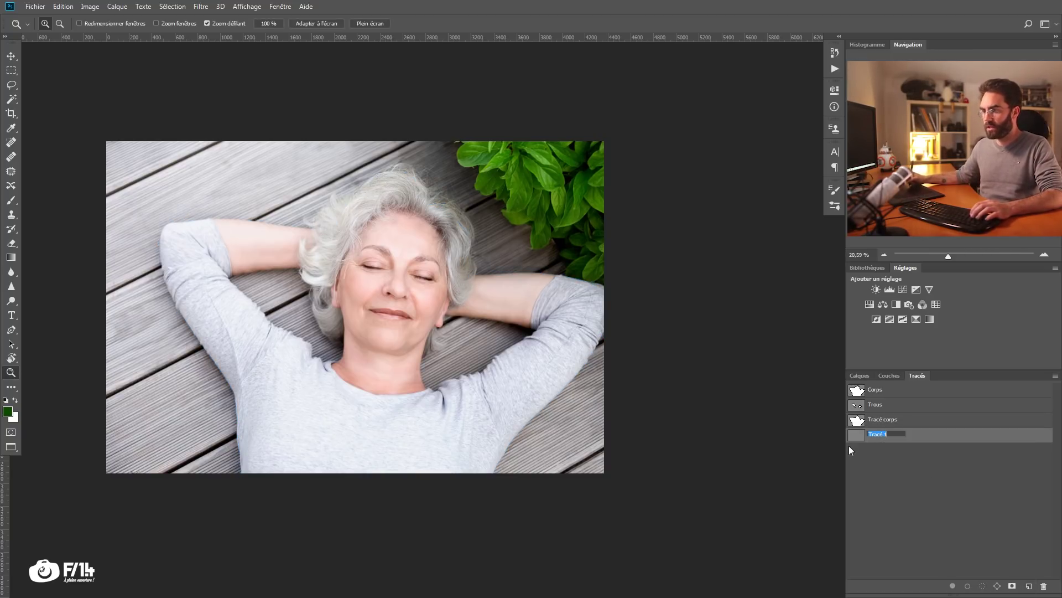
text(Tracé trou)
key(Return)
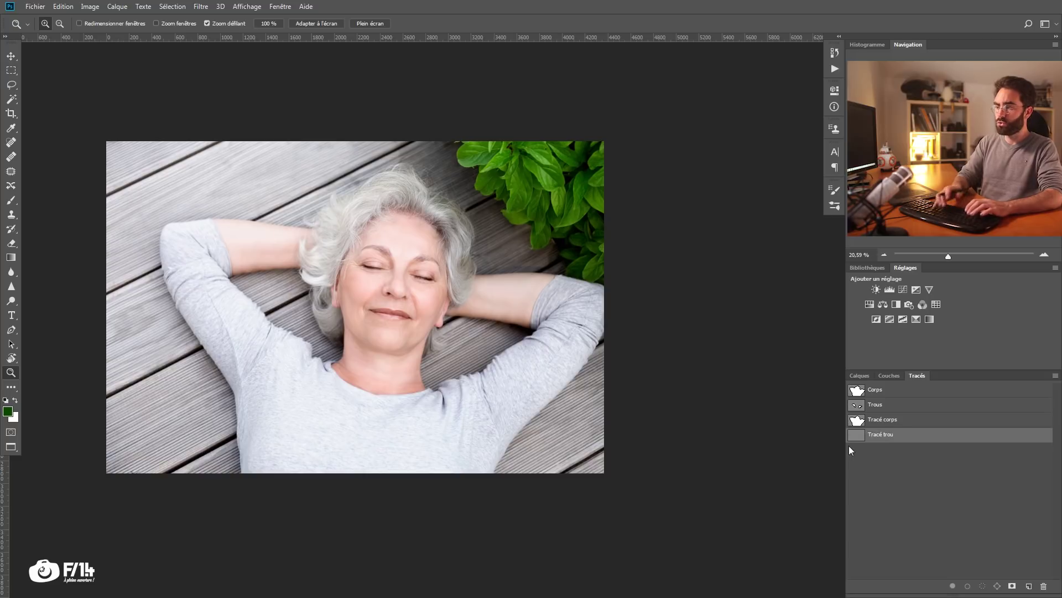
Step: Mask the Photo de base layer with a selection loaded from the Tracé corps path, and hide the Version finale group
click(856, 404)
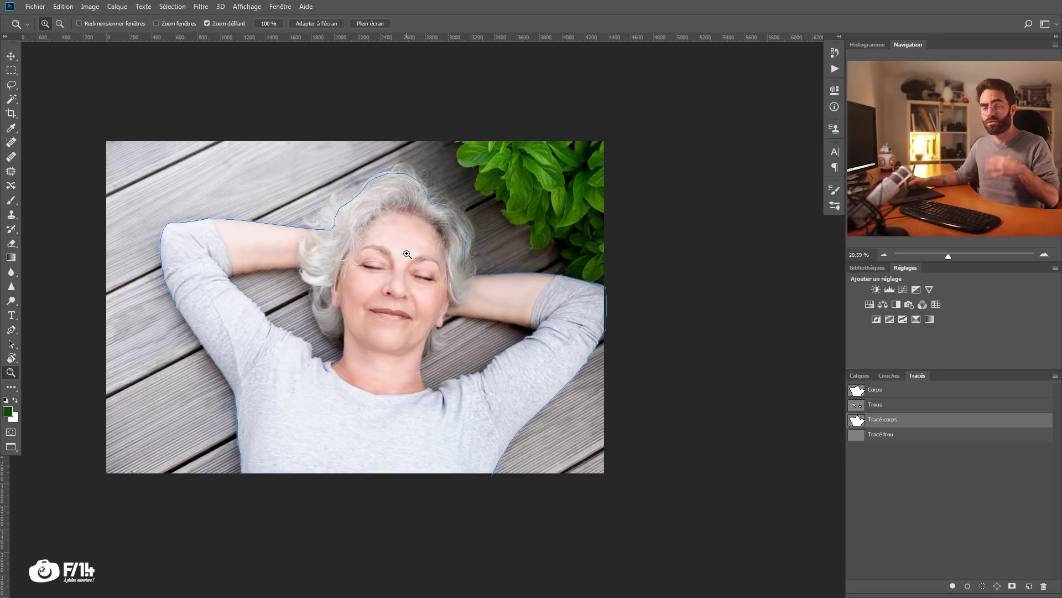
ctrl+click(858, 422)
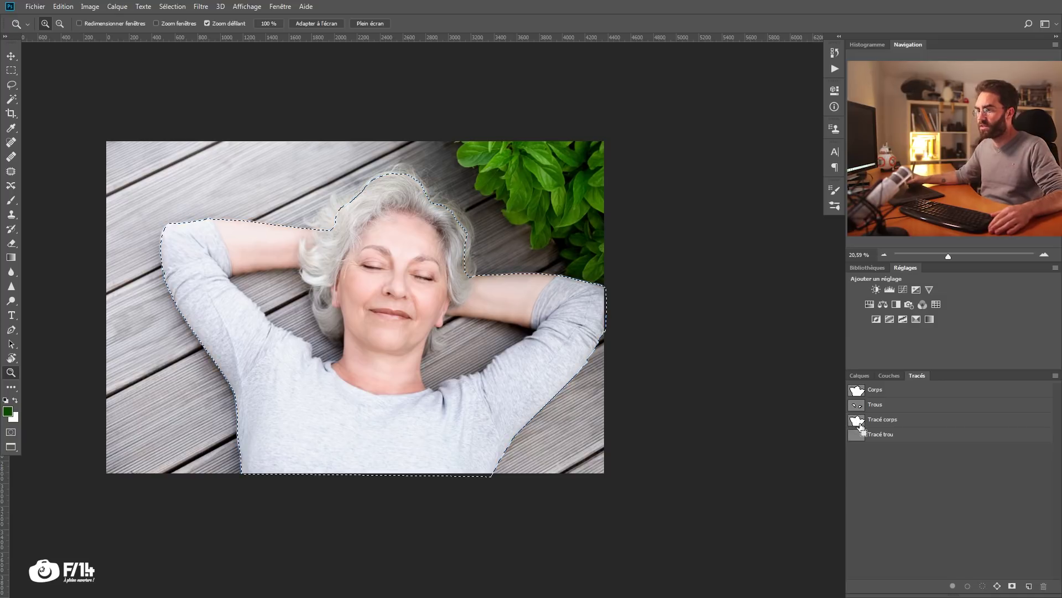
click(859, 375)
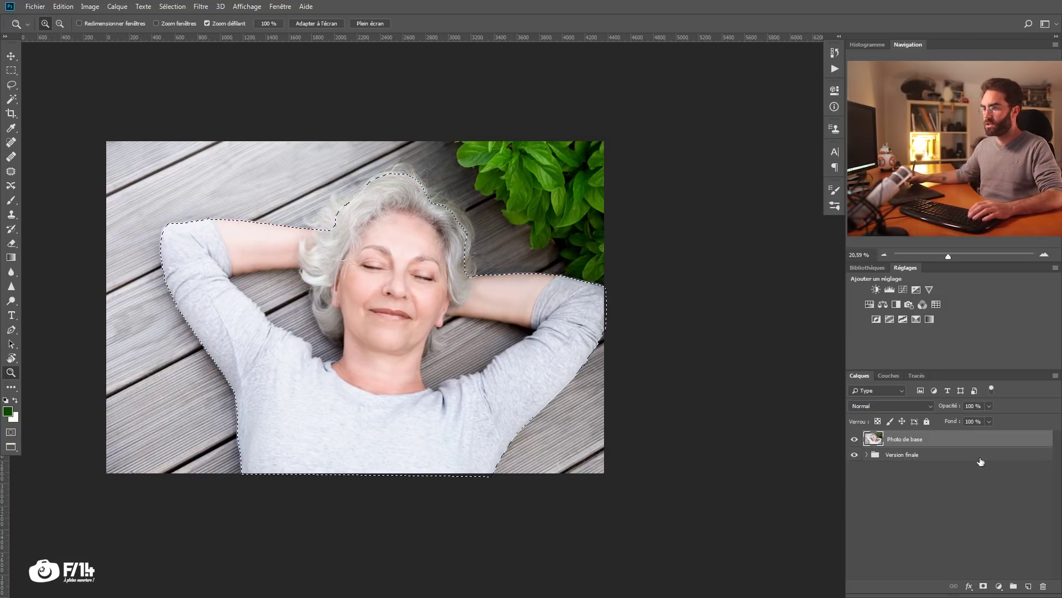
click(983, 586)
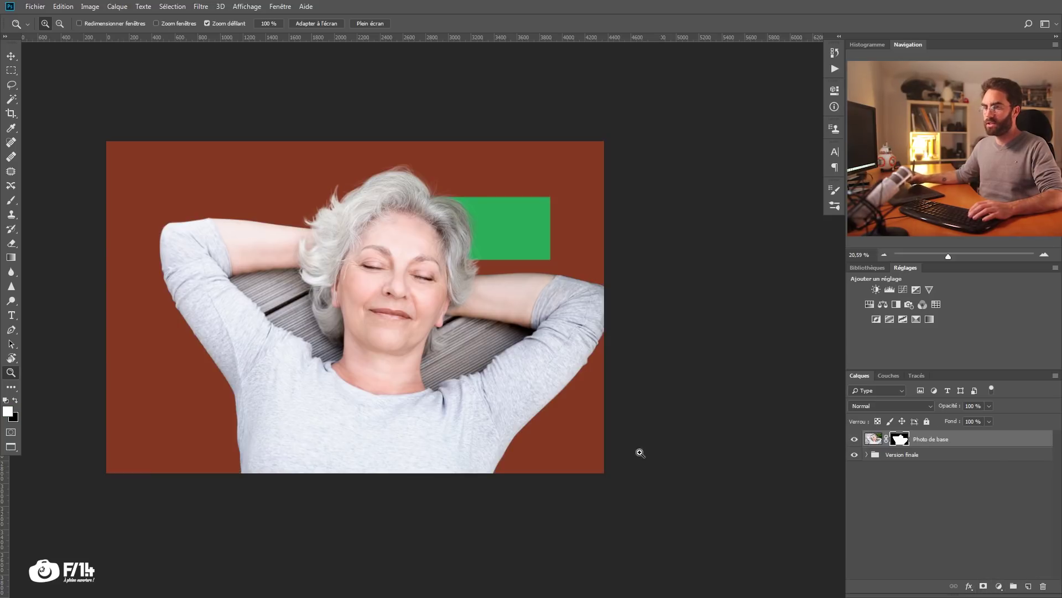
click(854, 454)
scroll(297, 403, up, 1)
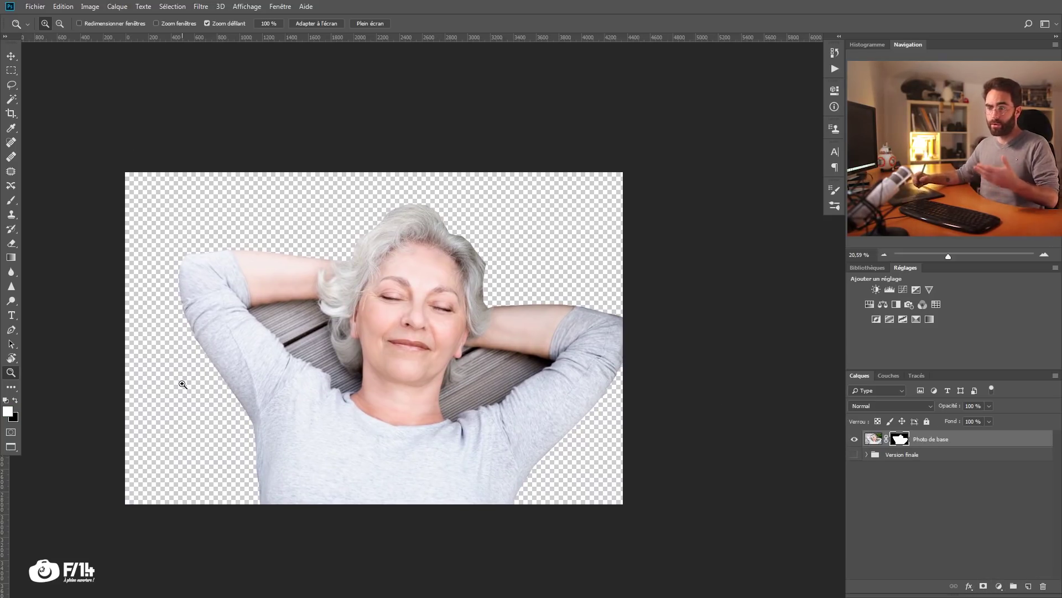
Step: Load the Trous path as a selection and fill it with black on the Photo de base layer mask
click(916, 376)
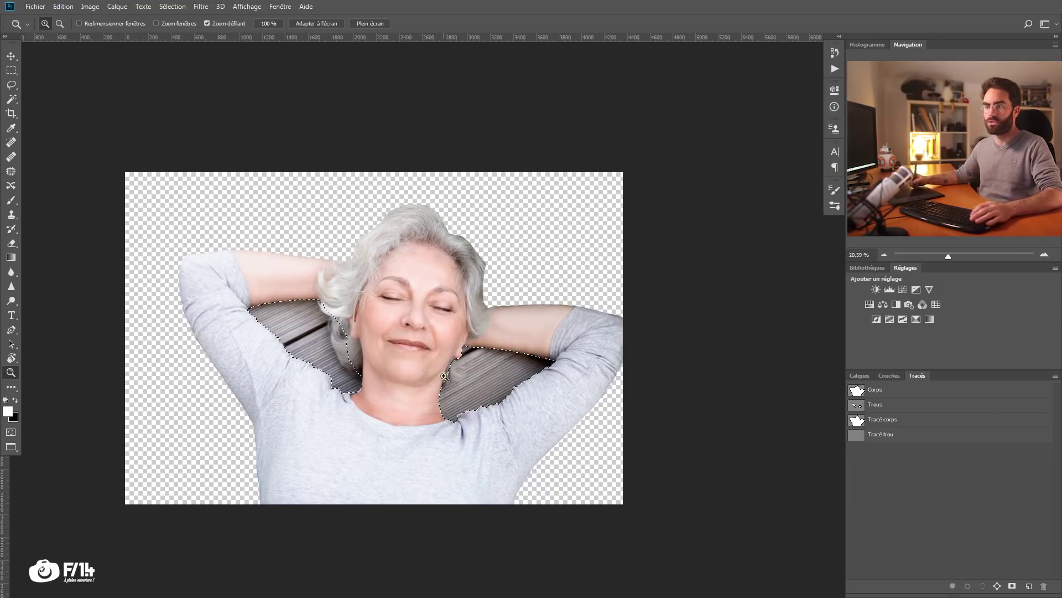
click(860, 376)
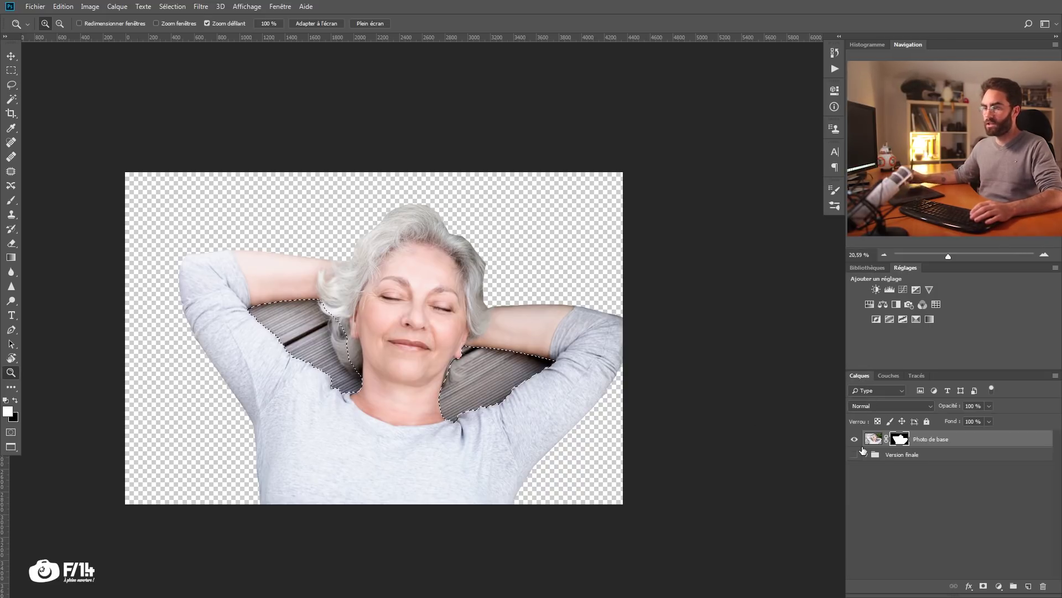
key(x)
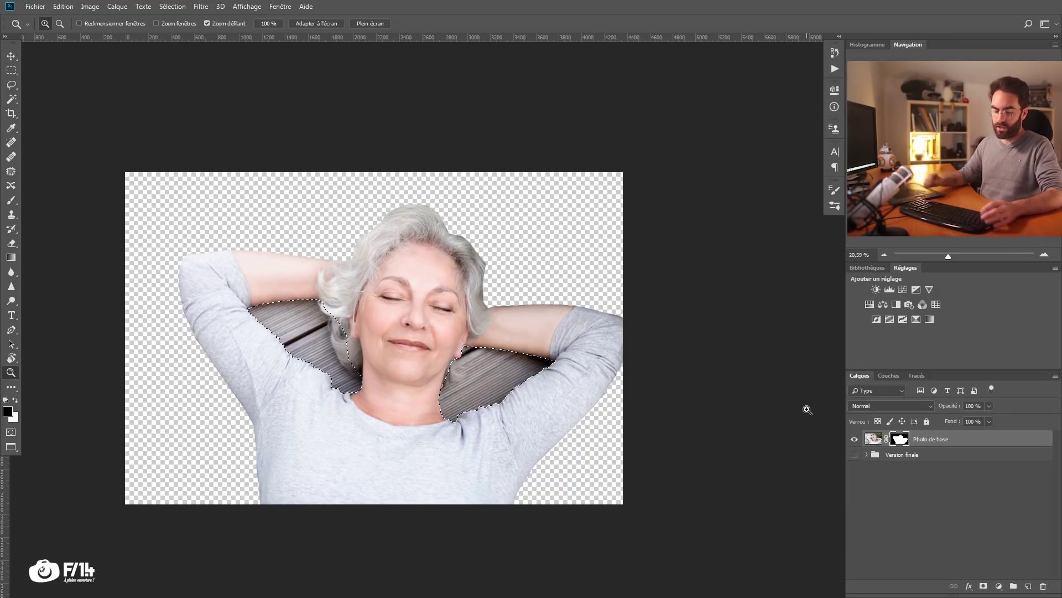
key(alt+BackSpace)
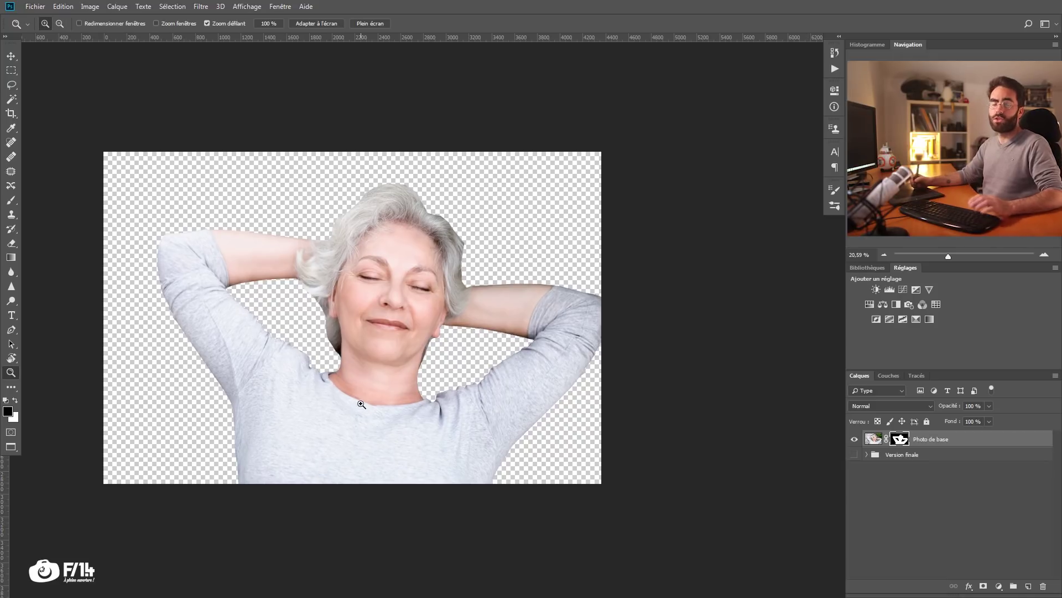
Step: Examine the cutout edges along the forearm and hair, comparing the photo with its layer mask disabled and enabled
click(333, 328)
drag(378, 334, 387, 334)
drag(396, 335, 373, 361)
drag(430, 307, 409, 295)
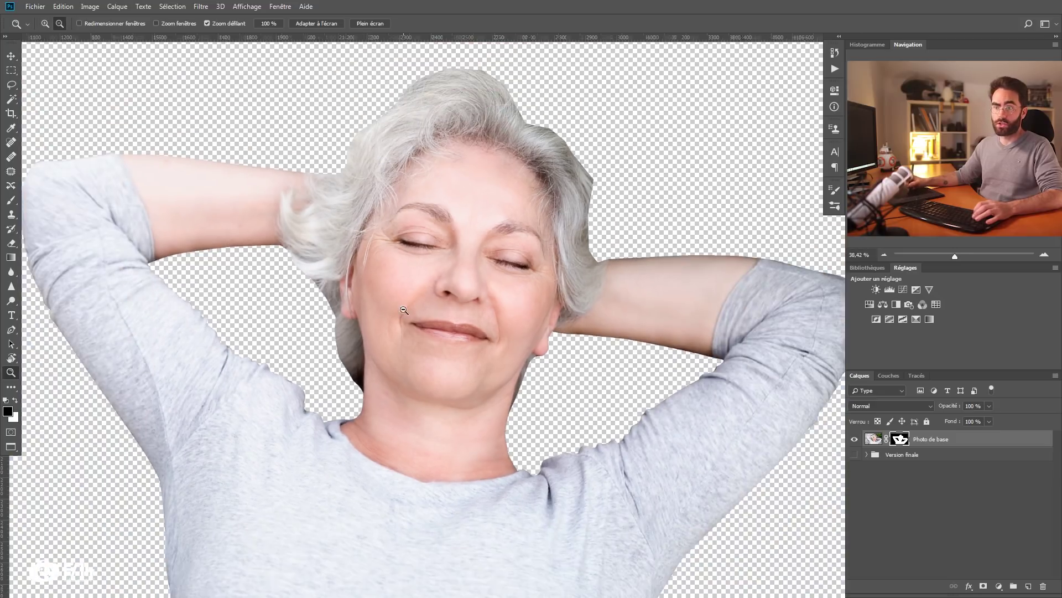
drag(419, 345, 362, 346)
drag(265, 214, 325, 214)
drag(354, 175, 363, 184)
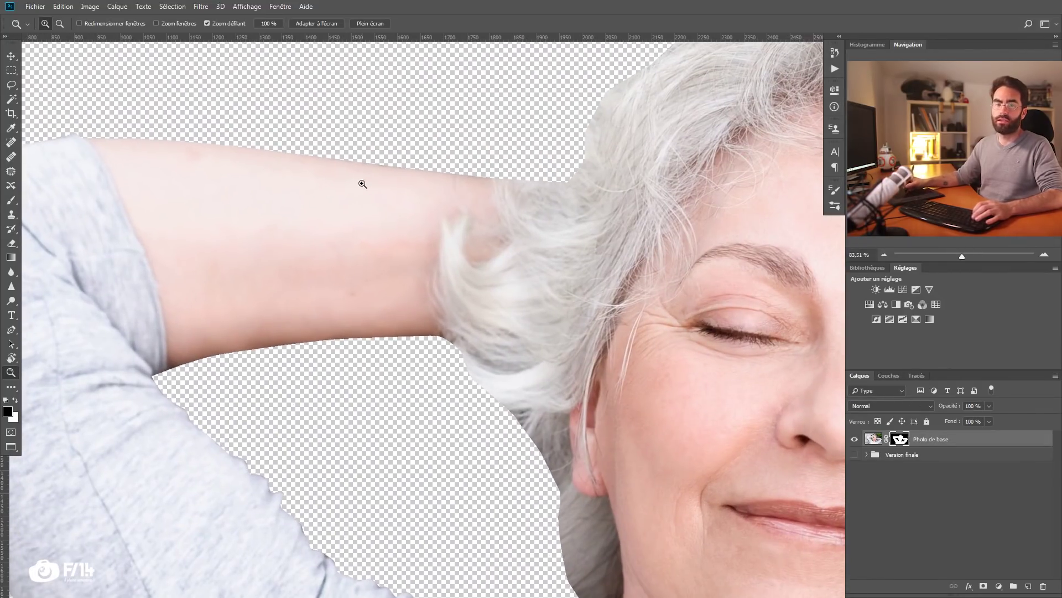
shift+click(900, 440)
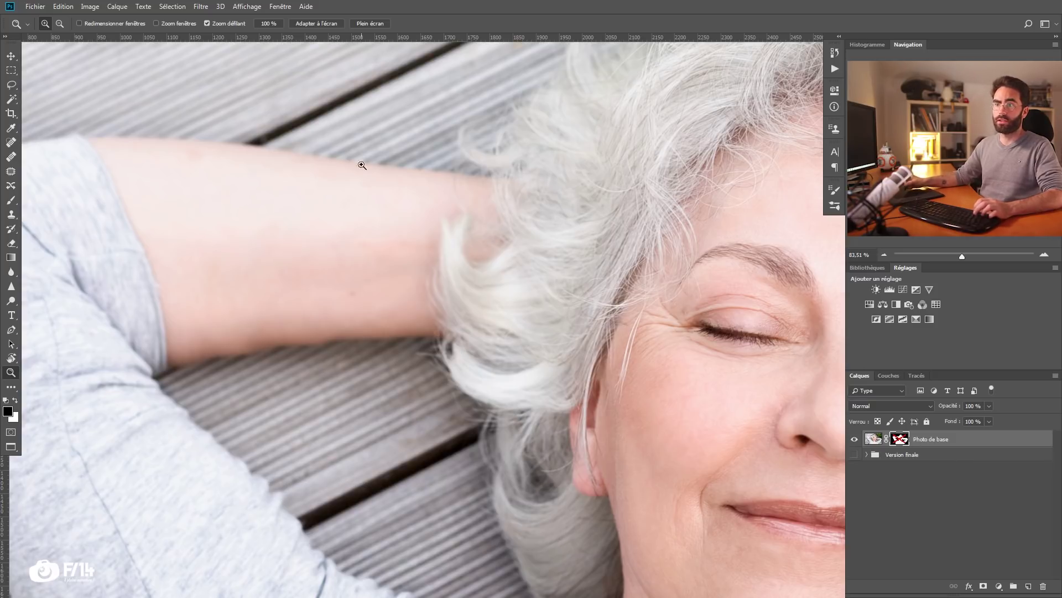
shift+click(900, 439)
shift+click(901, 439)
shift+click(900, 440)
shift+click(899, 440)
shift+click(900, 441)
shift+click(901, 441)
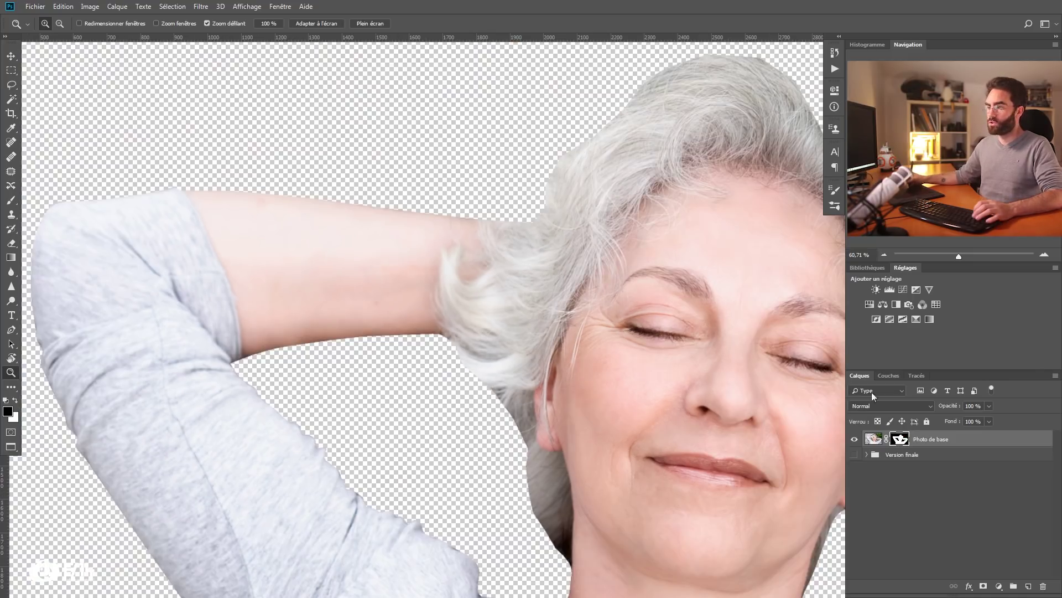
Step: Soften the Photo de base layer mask with a Gaussian blur of 4.3 pixels radius
click(201, 7)
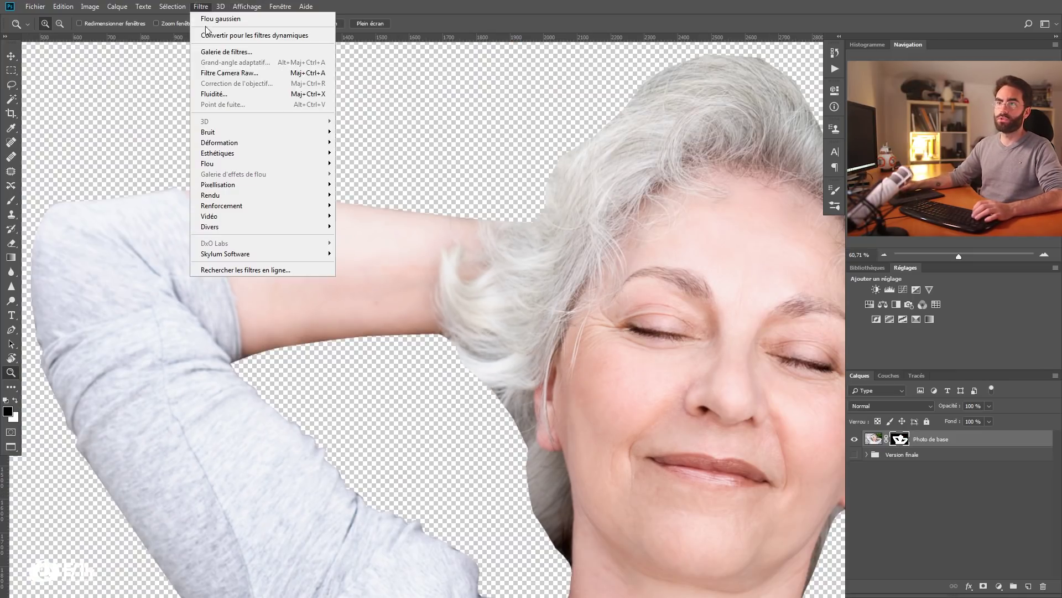
mouse_move(216, 163)
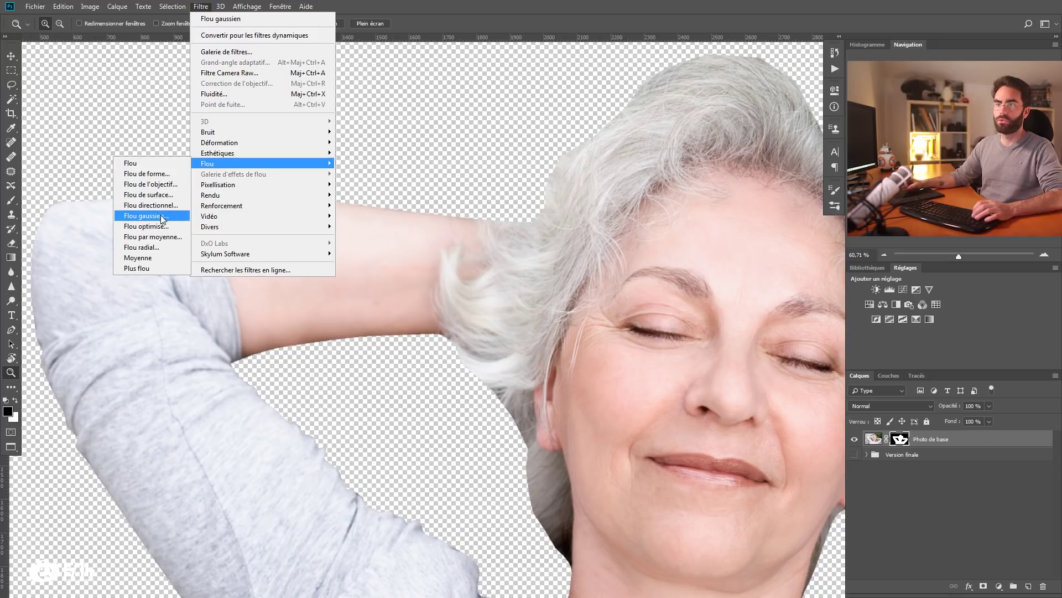
click(162, 218)
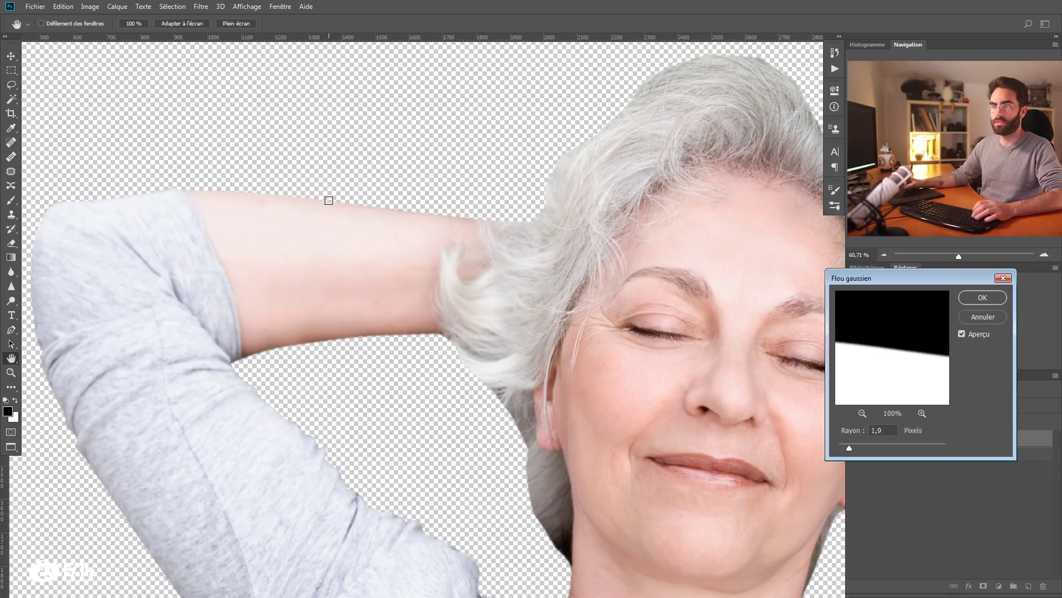
drag(861, 276, 587, 215)
drag(576, 387, 593, 389)
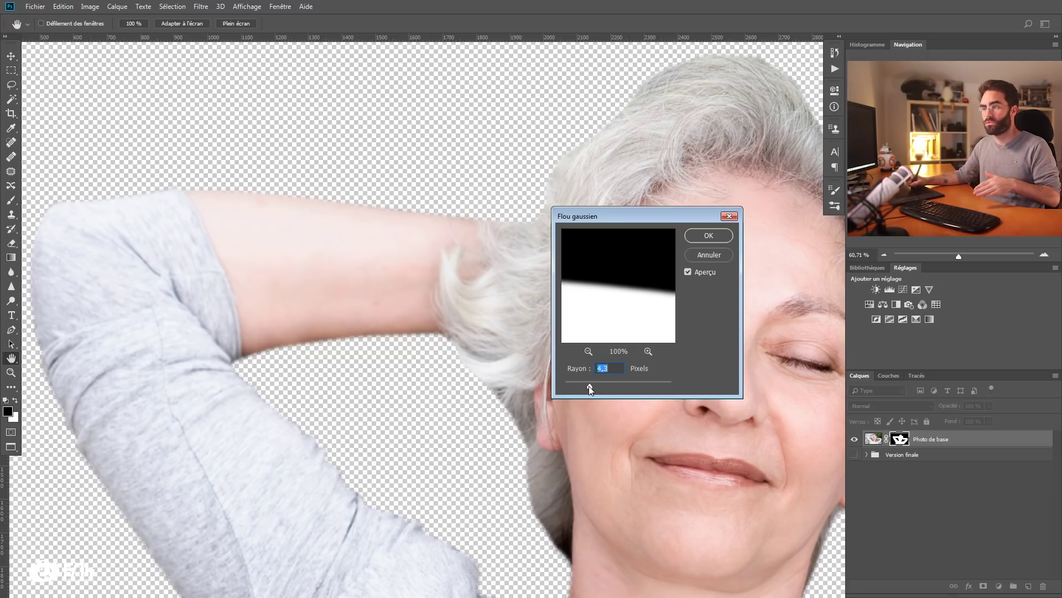
click(707, 236)
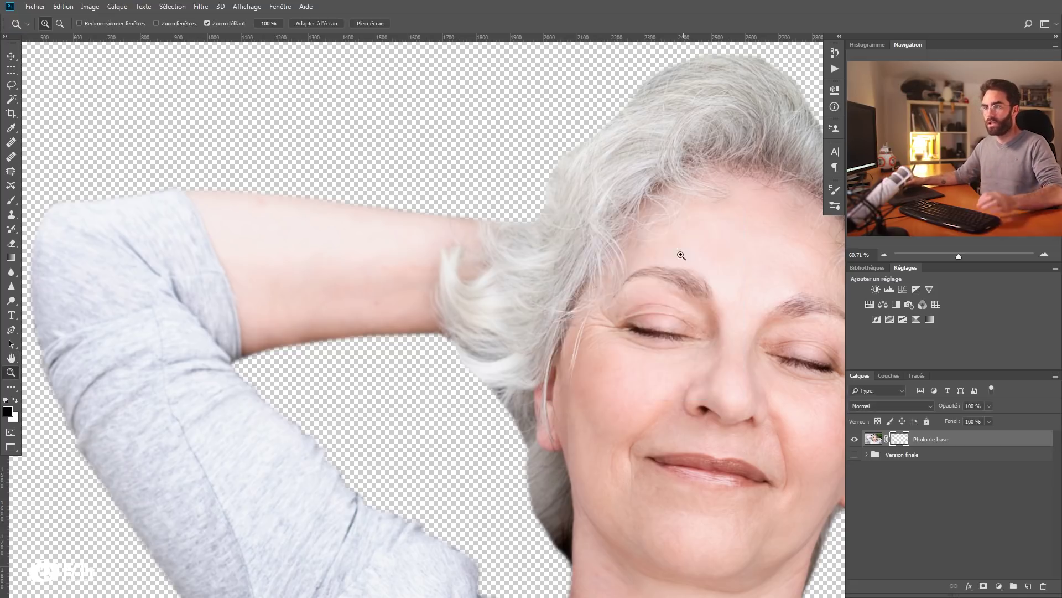
Step: Add a brown solid colour fill layer beneath the Photo de base layer as a test background
drag(589, 497, 517, 315)
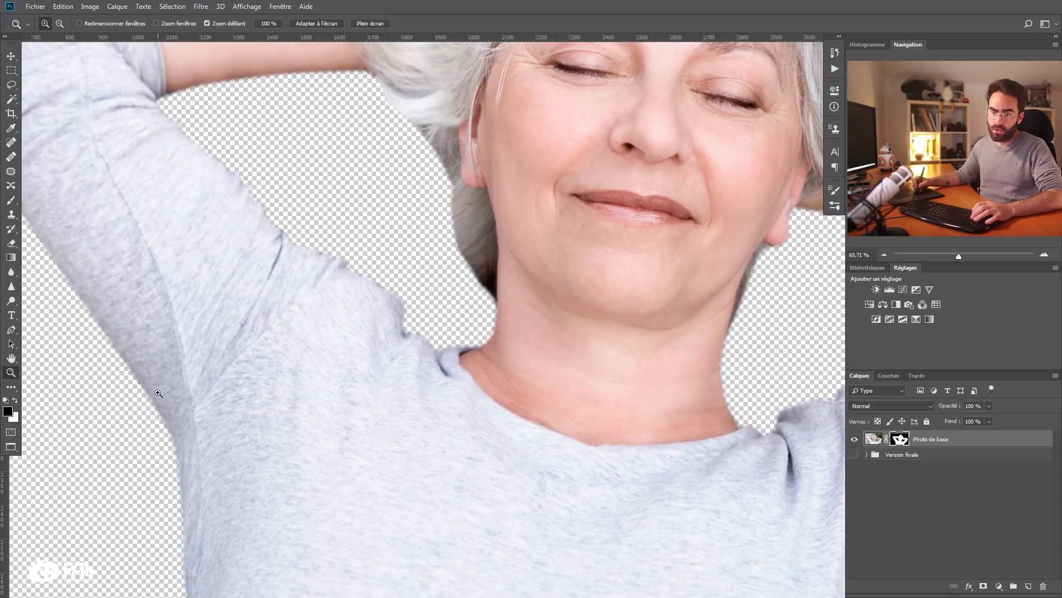
key(ctrl+minus)
key(ctrl+minus)
key(ctrl+minus)
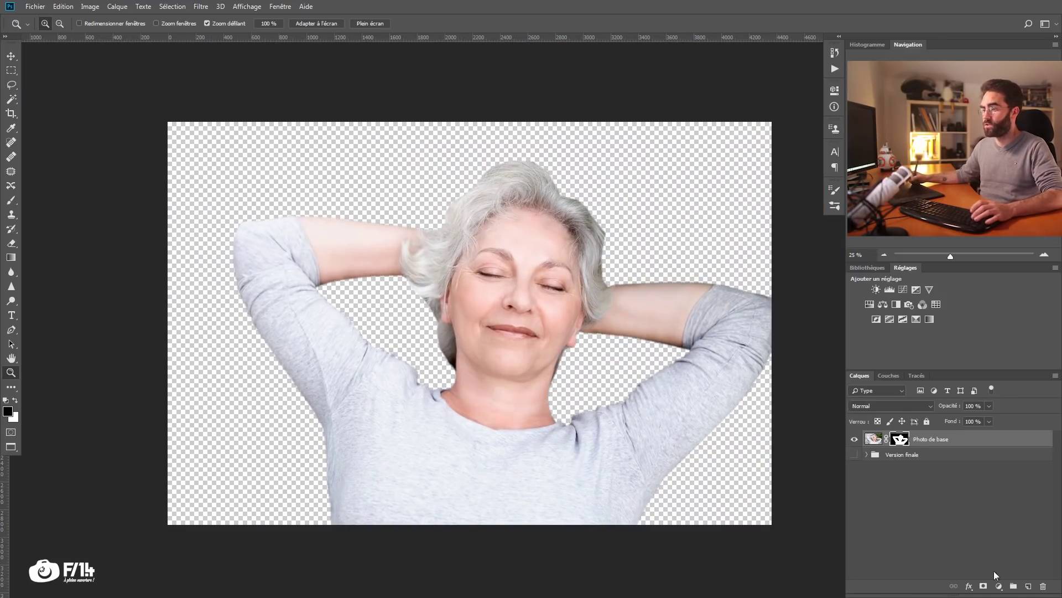
click(999, 586)
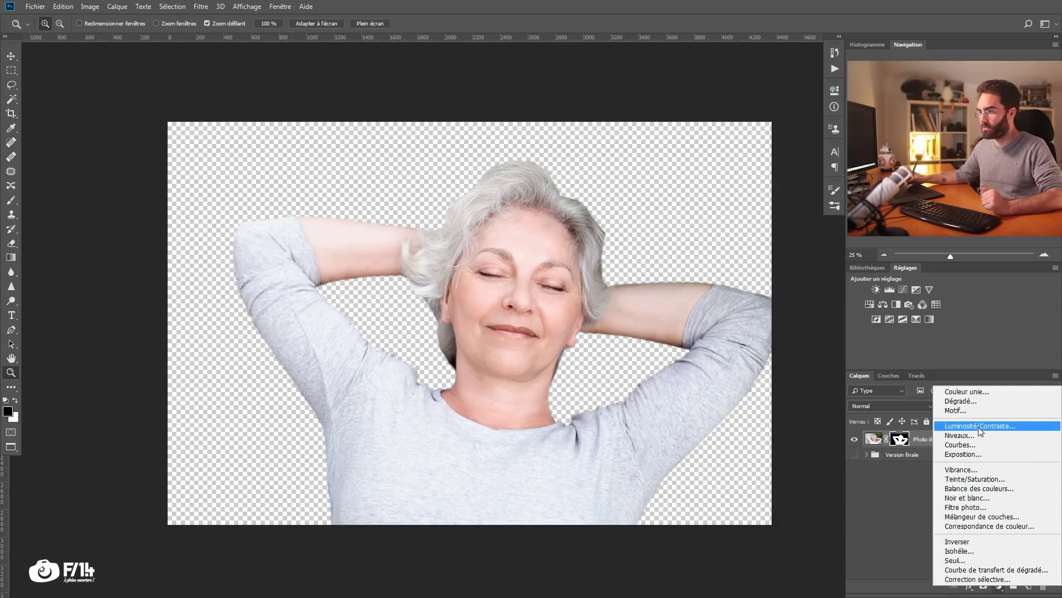
click(968, 392)
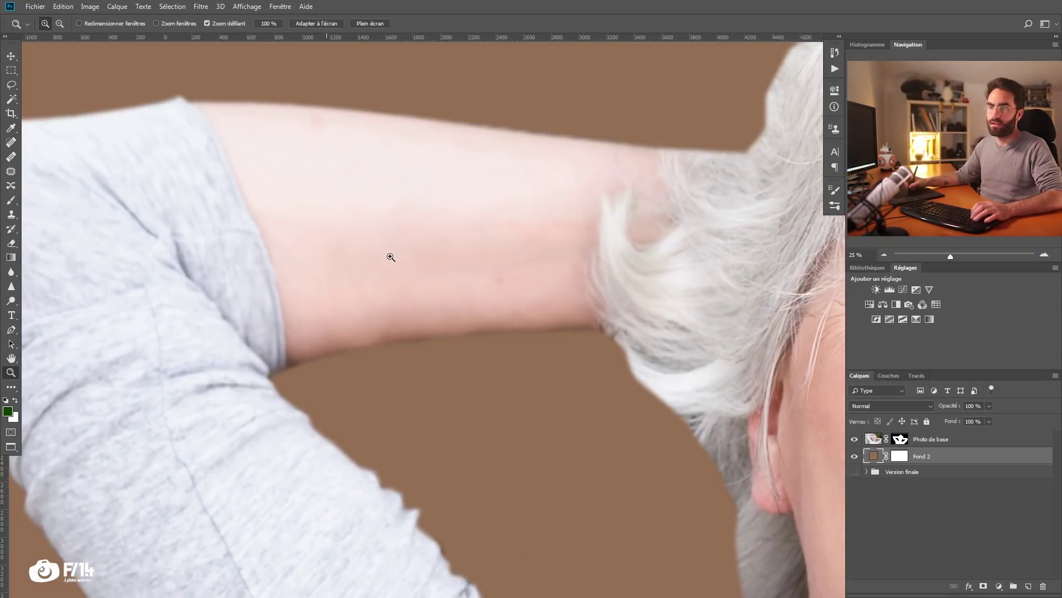
Step: Examine the arm, hair and neck edges against the brown background with the mask on and off, and bring up the saved paths
drag(390, 257, 392, 257)
drag(356, 312, 367, 412)
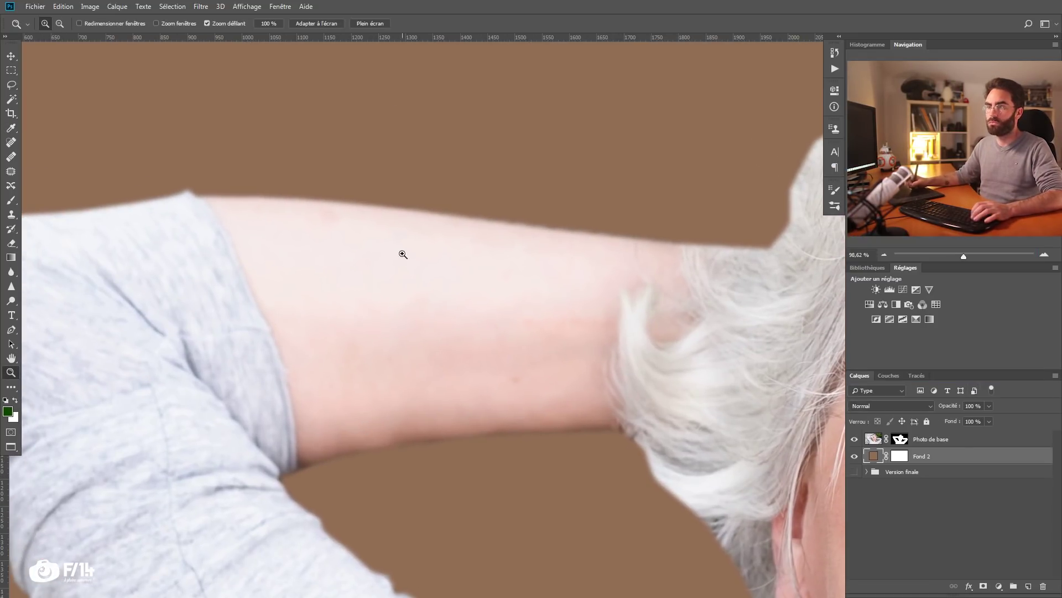
drag(349, 332, 310, 244)
drag(310, 367, 311, 340)
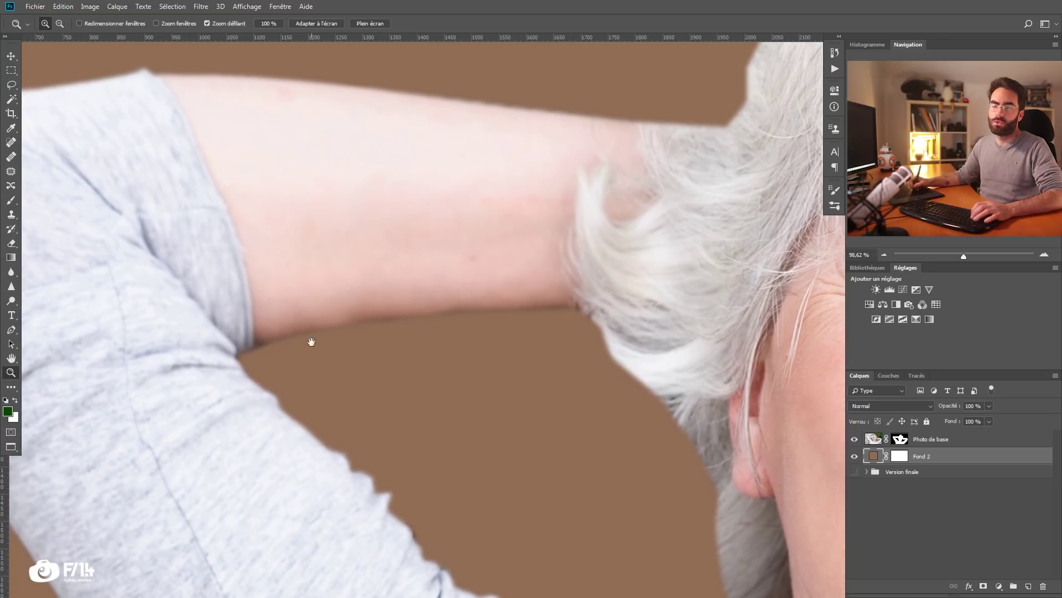
shift+click(900, 441)
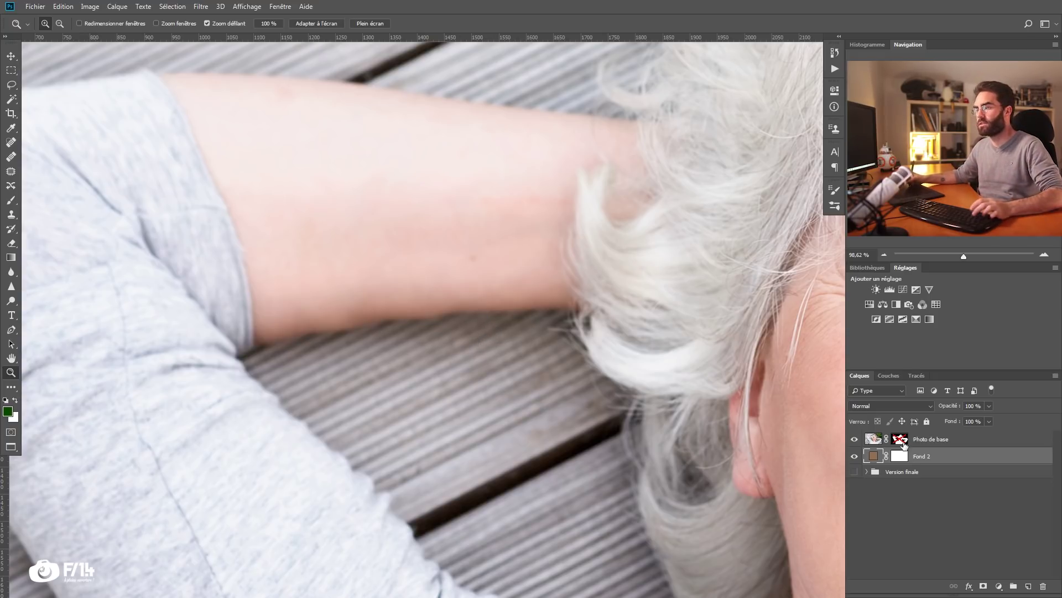
shift+click(901, 440)
drag(579, 494, 370, 352)
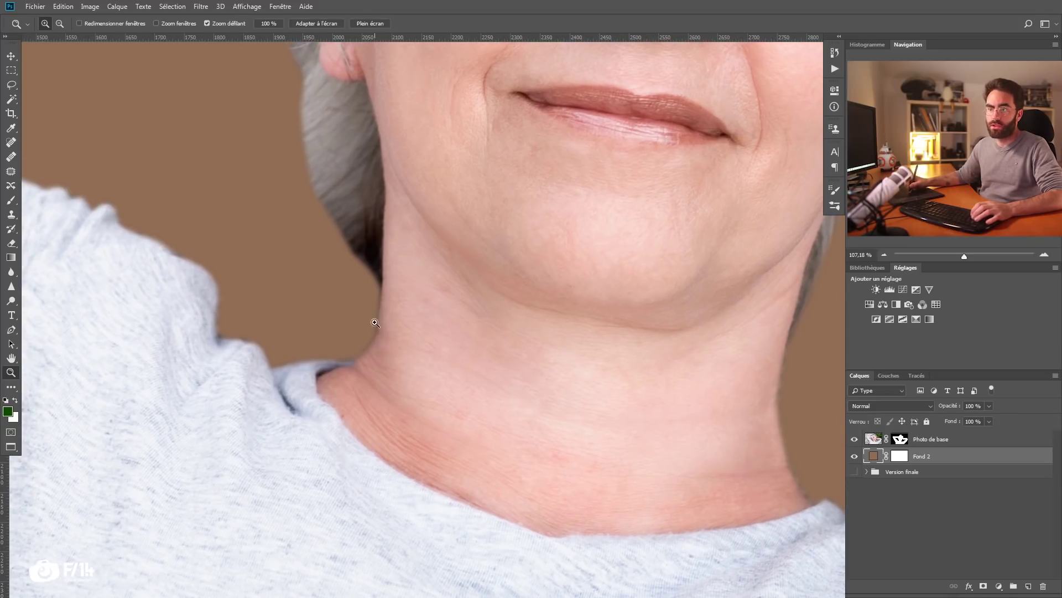
drag(706, 403, 681, 411)
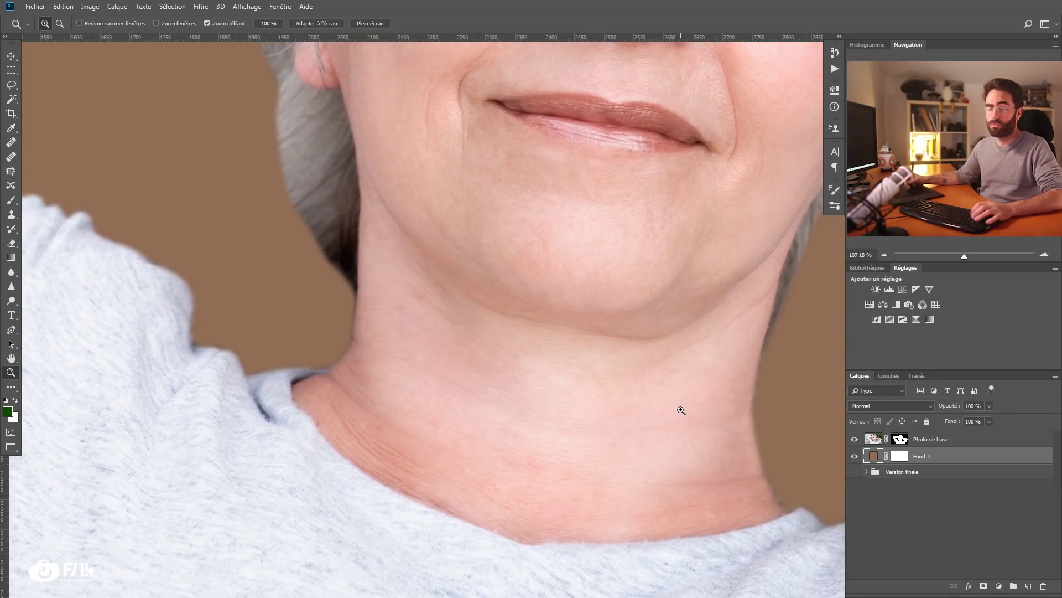
click(916, 376)
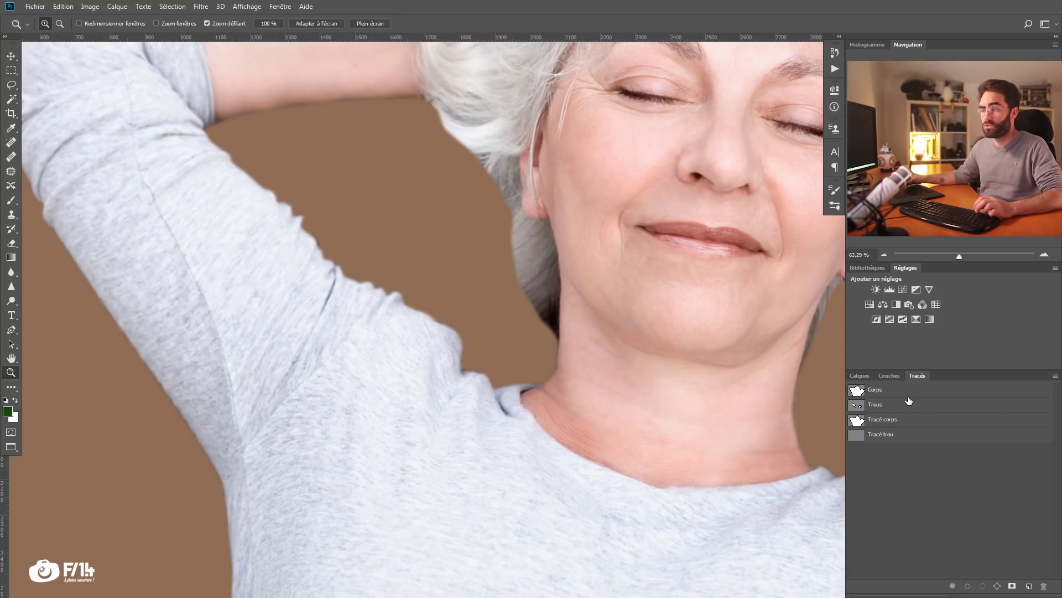
Step: Load the Trous path as a selection, reset the brush colours to default, inspect the gaps beside the neck and deselect
ctrl+click(858, 408)
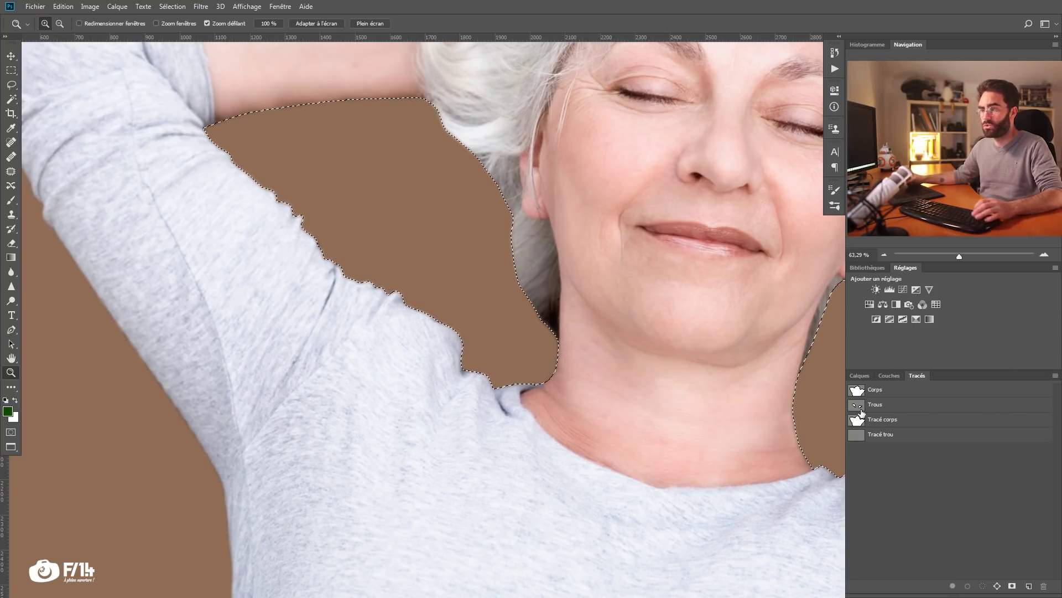
mouse_move(540, 389)
mouse_down()
mouse_move(513, 391)
mouse_move(540, 380)
mouse_move(482, 369)
mouse_move(432, 375)
mouse_up()
key(b)
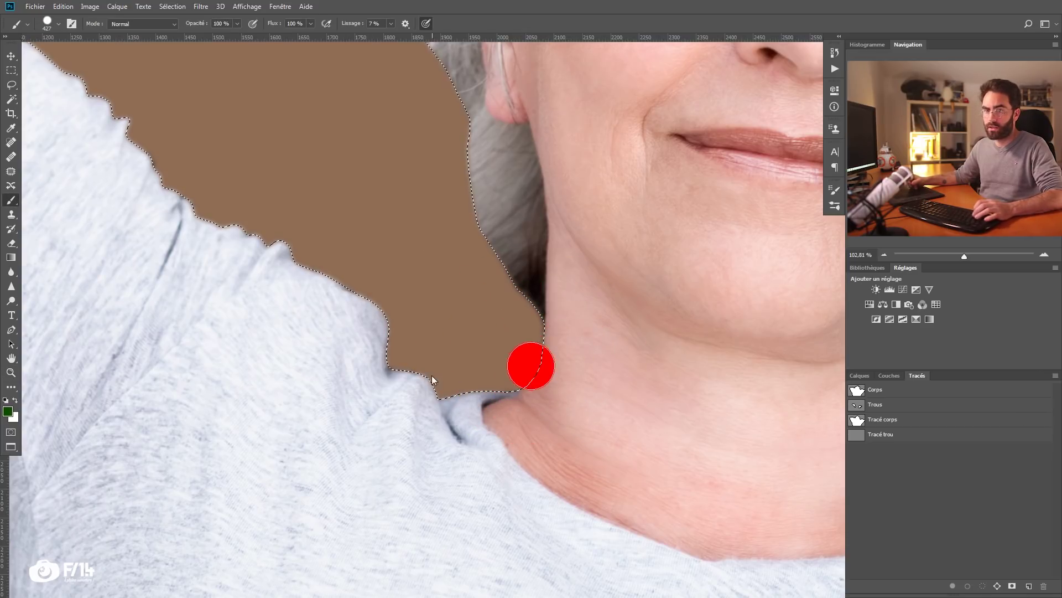
key(d)
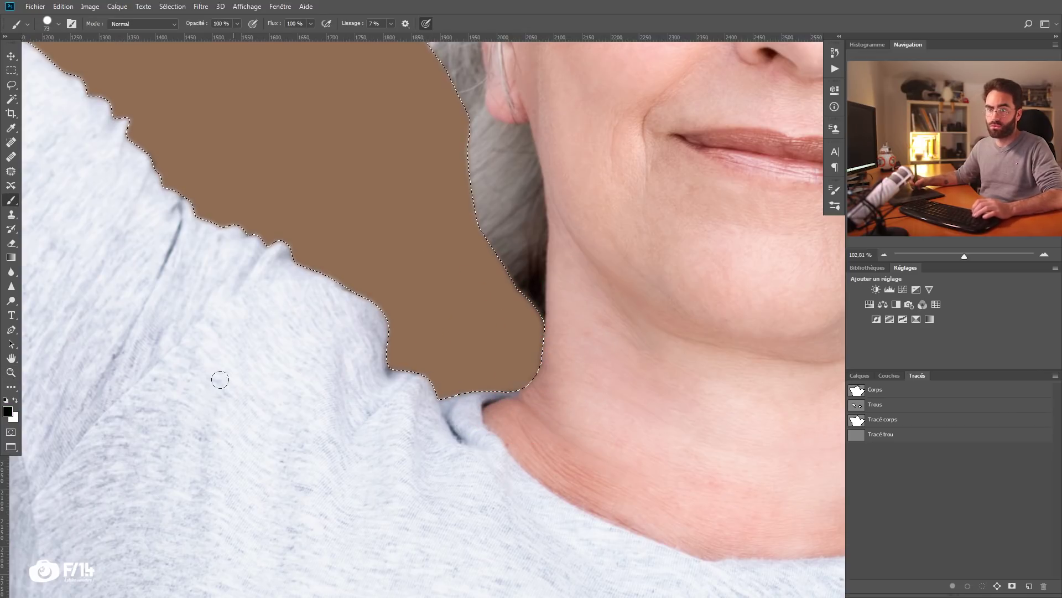
click(855, 376)
drag(786, 392, 608, 370)
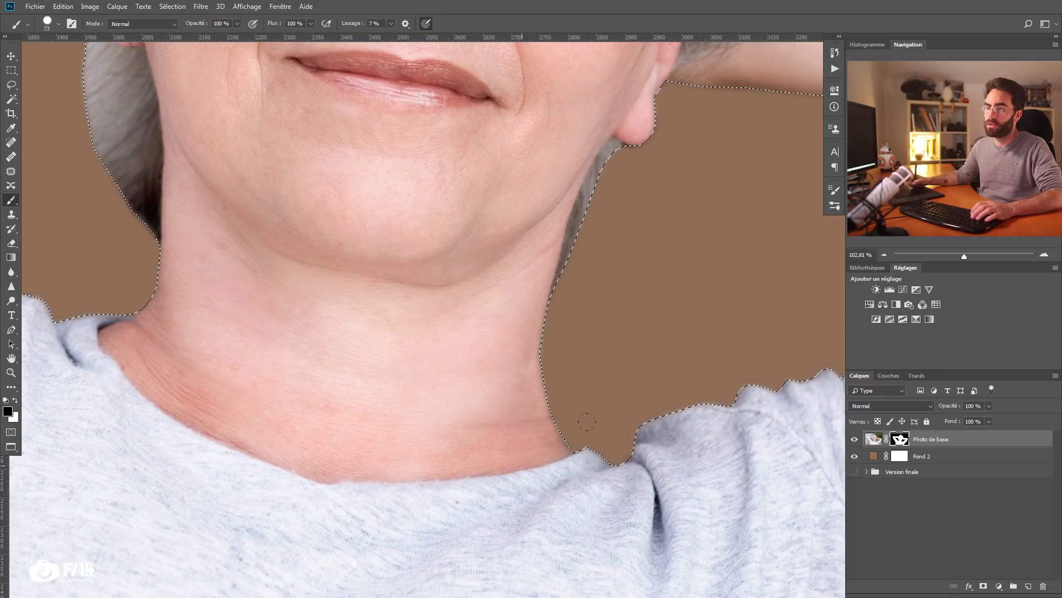
key(ctrl+d)
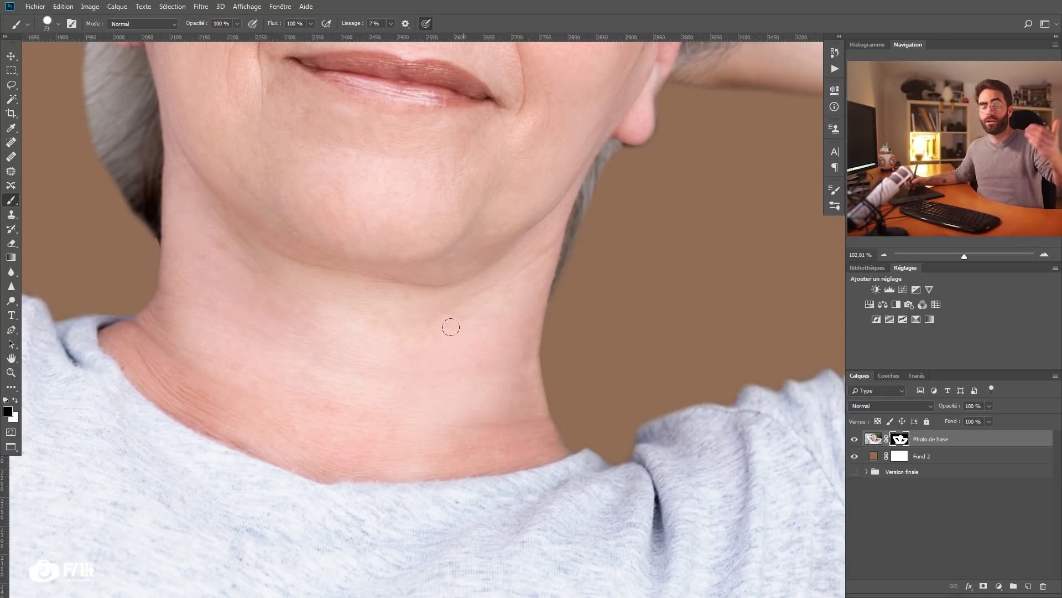
Step: Examine the hair outline against the brown background, comparing Photo de base with its layer mask enabled and disabled
key(z)
scroll(386, 351, down, 5)
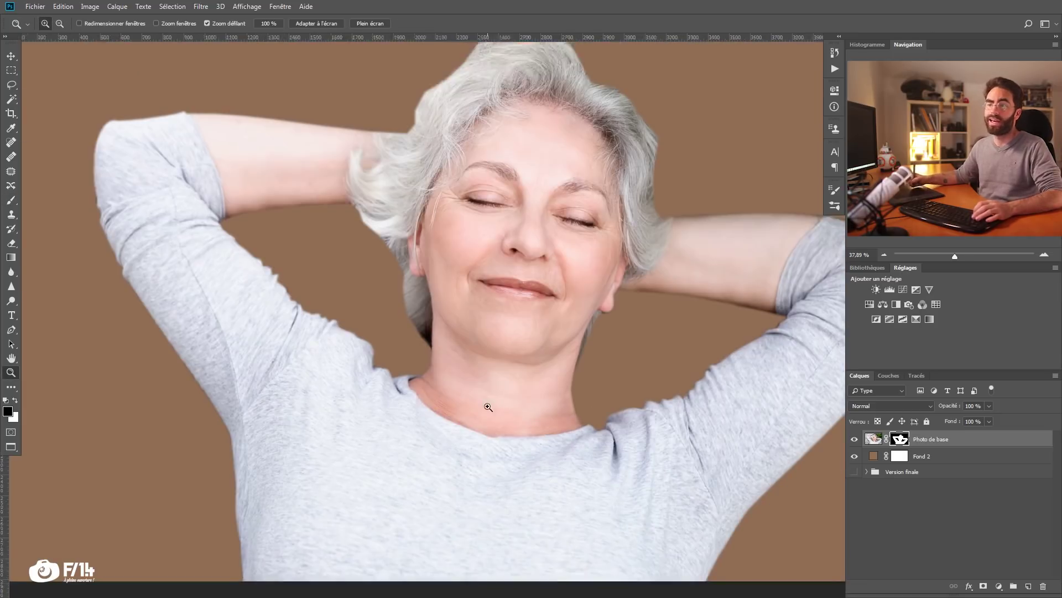
scroll(386, 373, up, 3)
drag(388, 375, 354, 352)
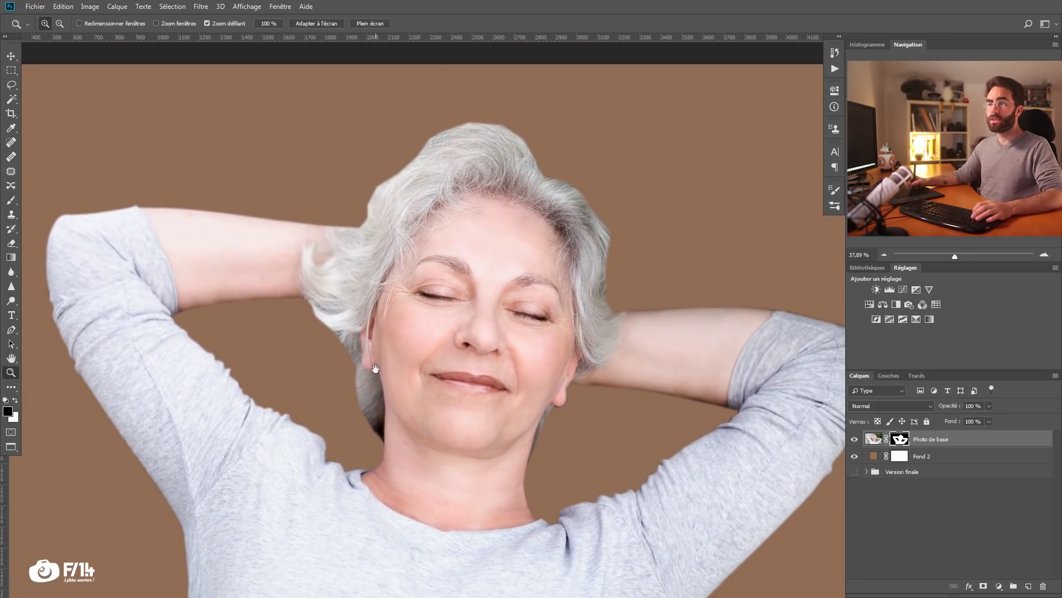
key(b)
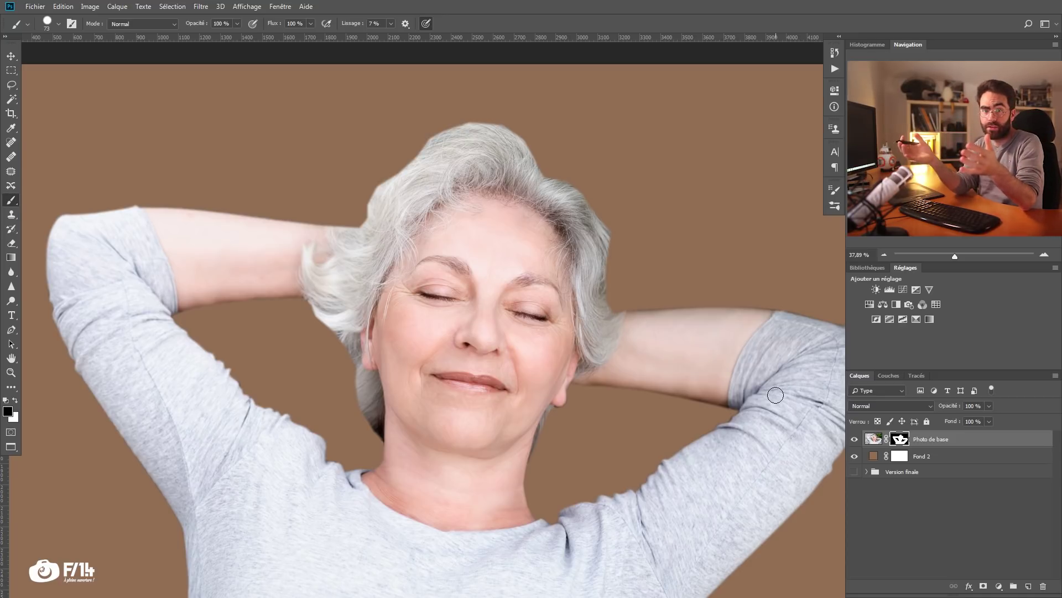
key(w)
scroll(563, 339, up, 2)
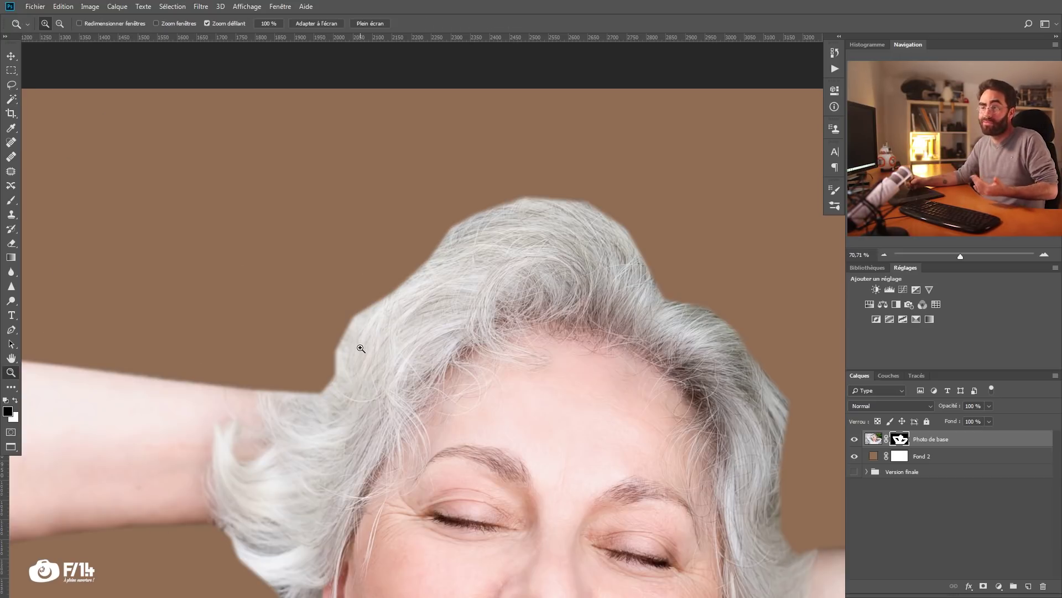
scroll(386, 329, down, 1)
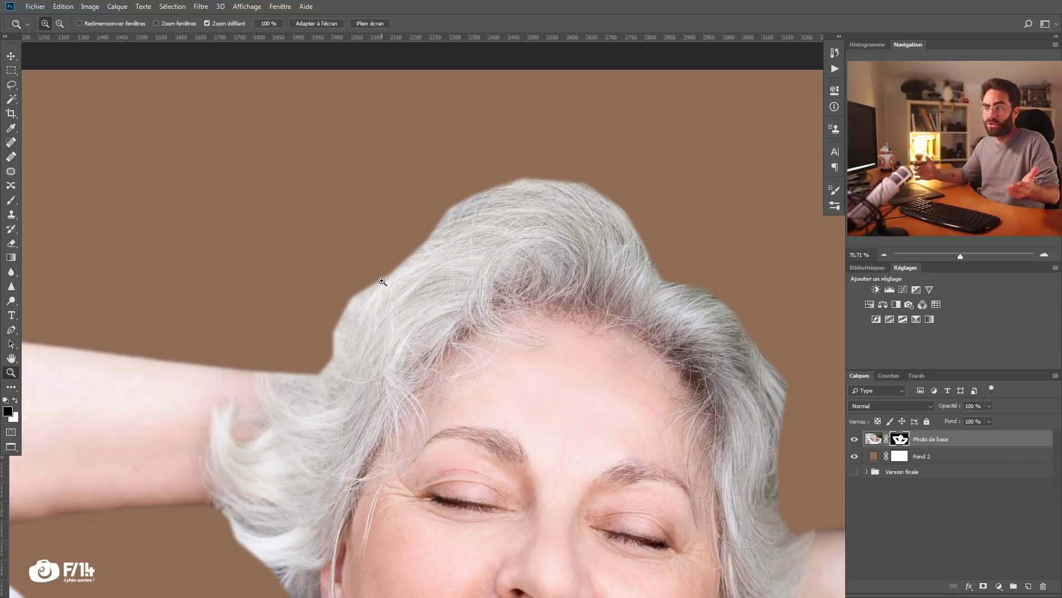
shift+click(900, 438)
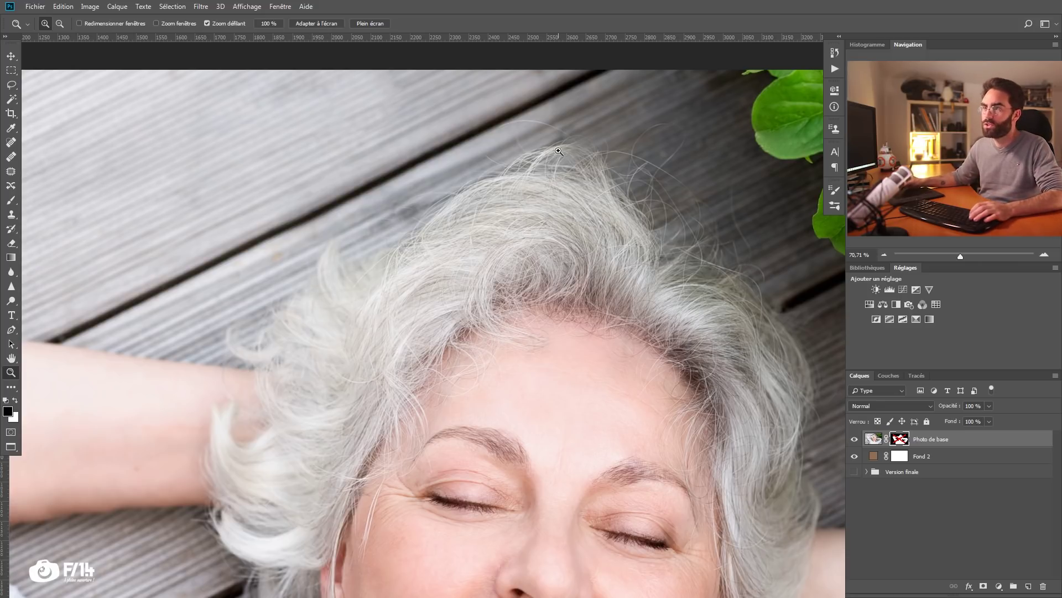
scroll(525, 232, down, 1)
drag(525, 232, 518, 164)
scroll(601, 146, up, 1)
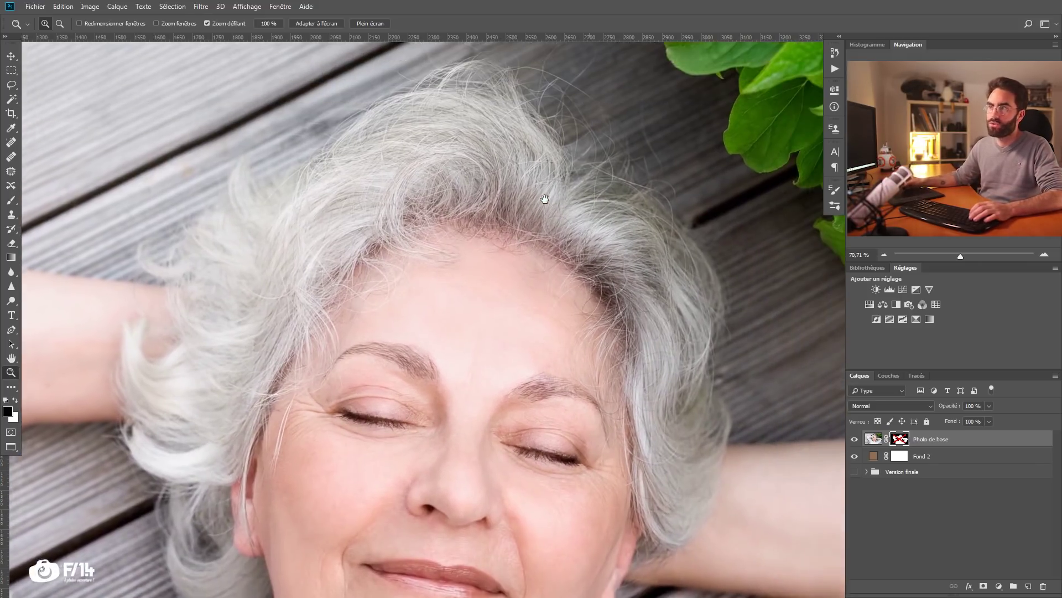
drag(492, 200, 458, 233)
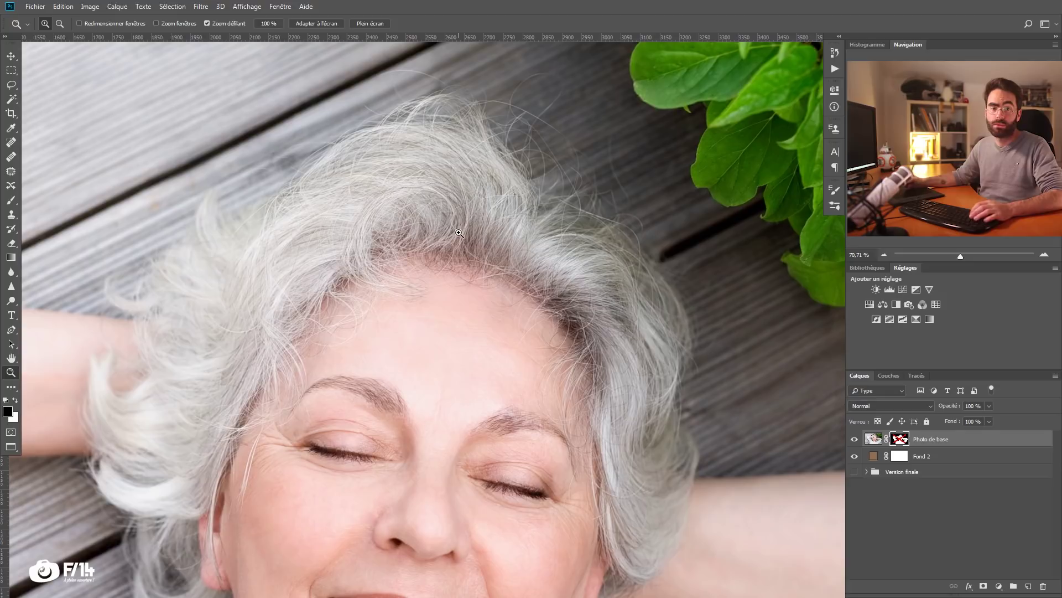
shift+click(901, 440)
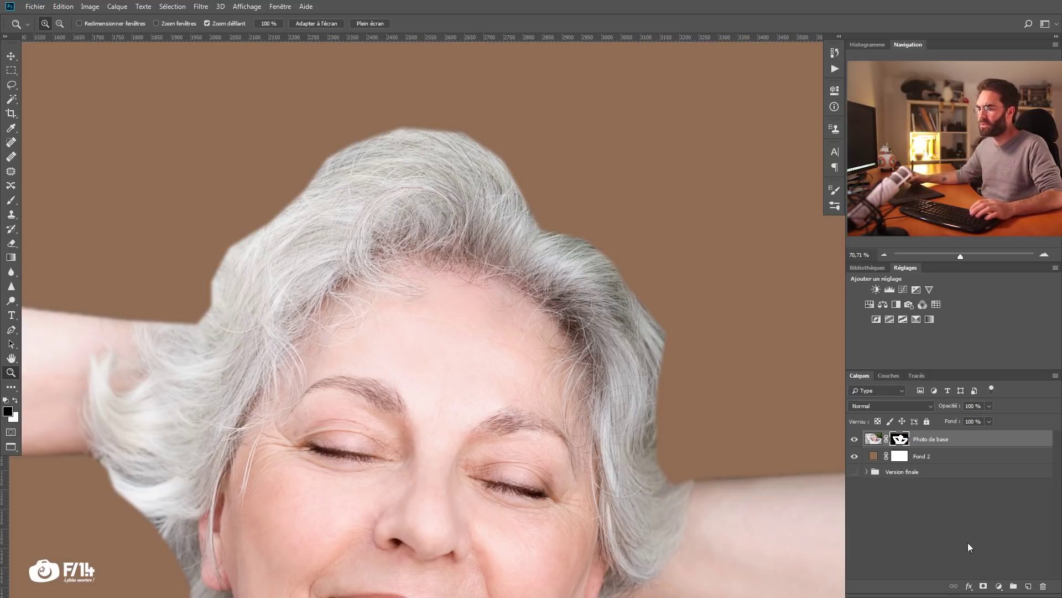
Step: Add three empty layers above Photo de base and name the uppermost one Net
click(1028, 586)
drag(312, 379, 339, 358)
drag(233, 462, 247, 451)
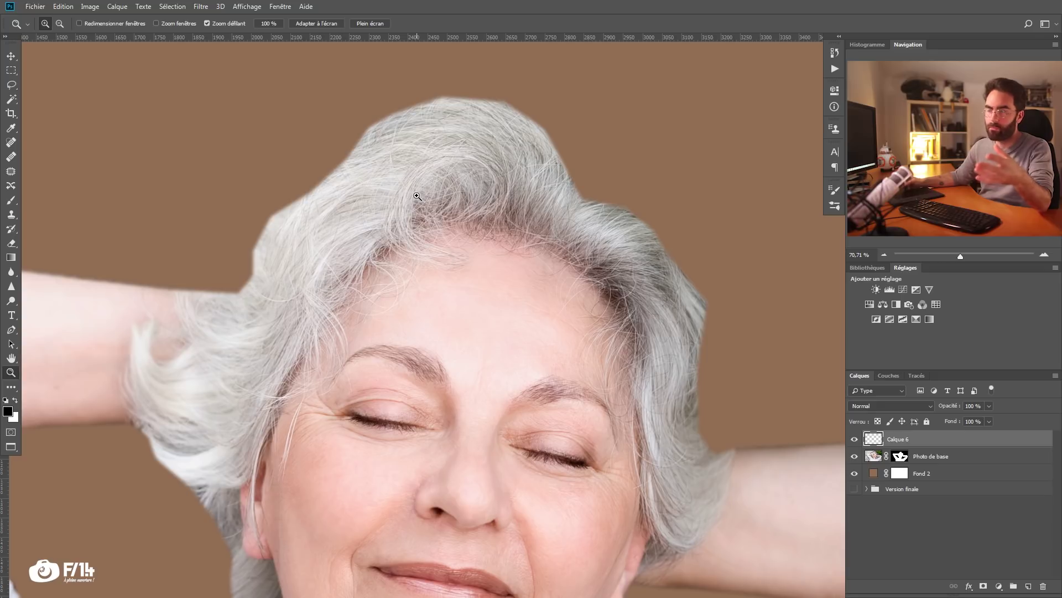
click(1028, 586)
click(1028, 585)
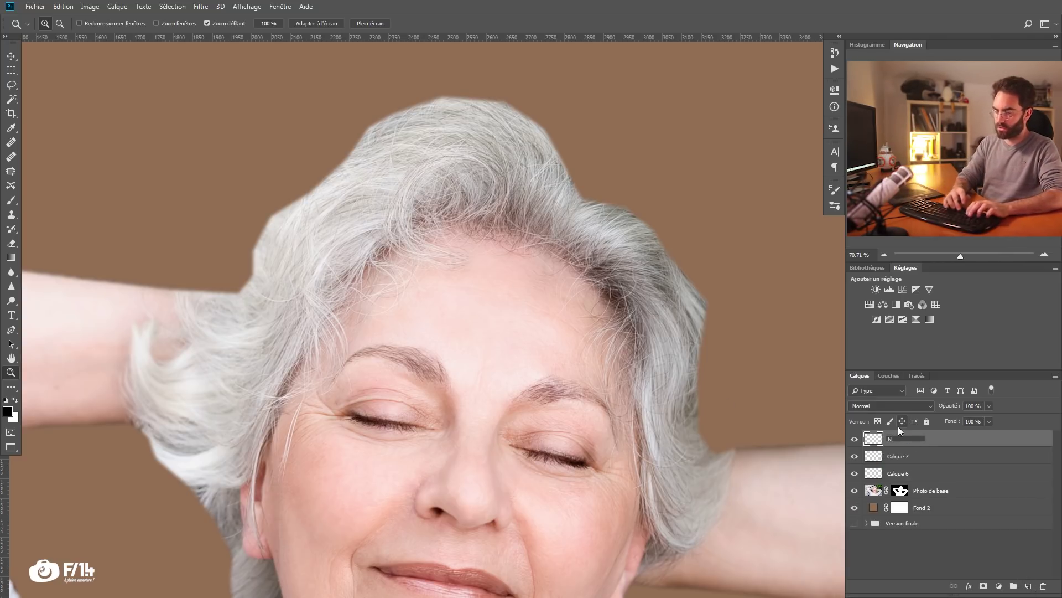
Step: Rename the middle new layer Flou moyen and the lowest new layer Flou important
double_click(898, 456)
text(F)
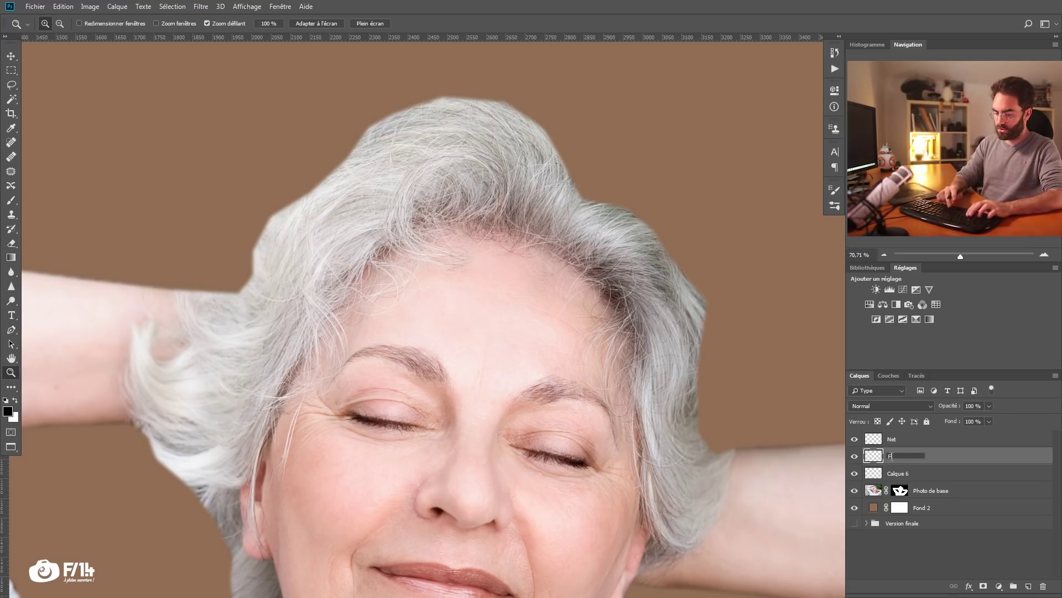
text(lou moyen)
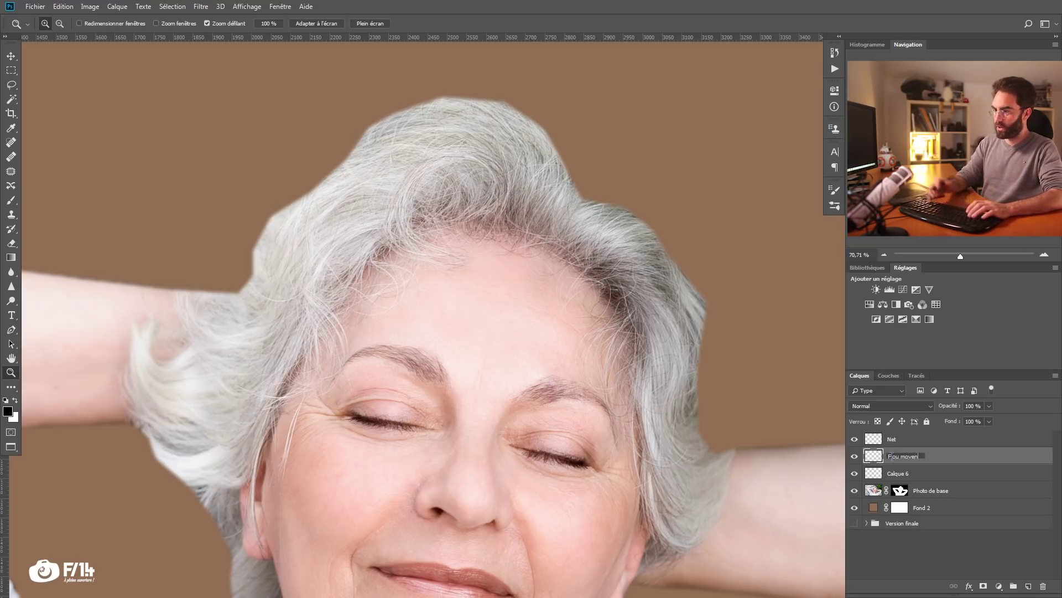
double_click(885, 474)
text(Flou)
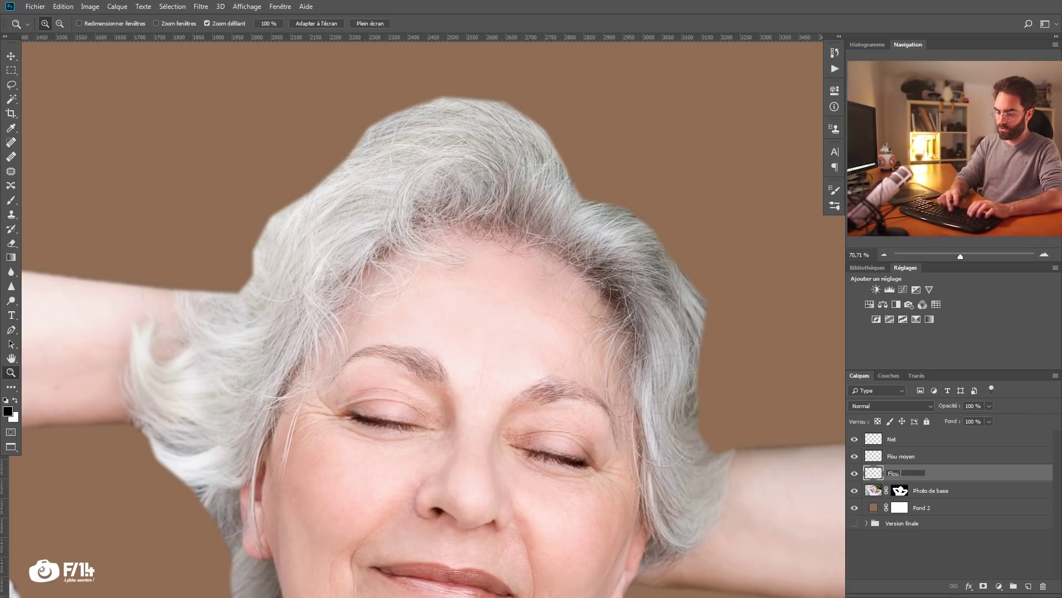
text( impor)
text(tant)
key(Return)
Step: Make the Net layer active and set the hard round brush to a thickness of 2 px at 100 % hardness
drag(412, 371, 339, 311)
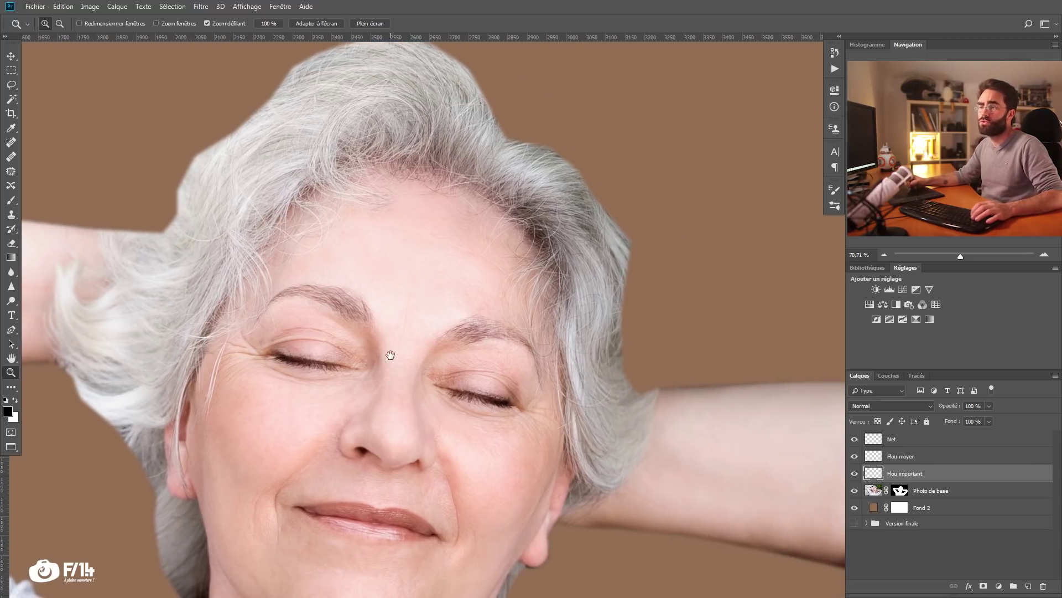
drag(401, 355, 403, 448)
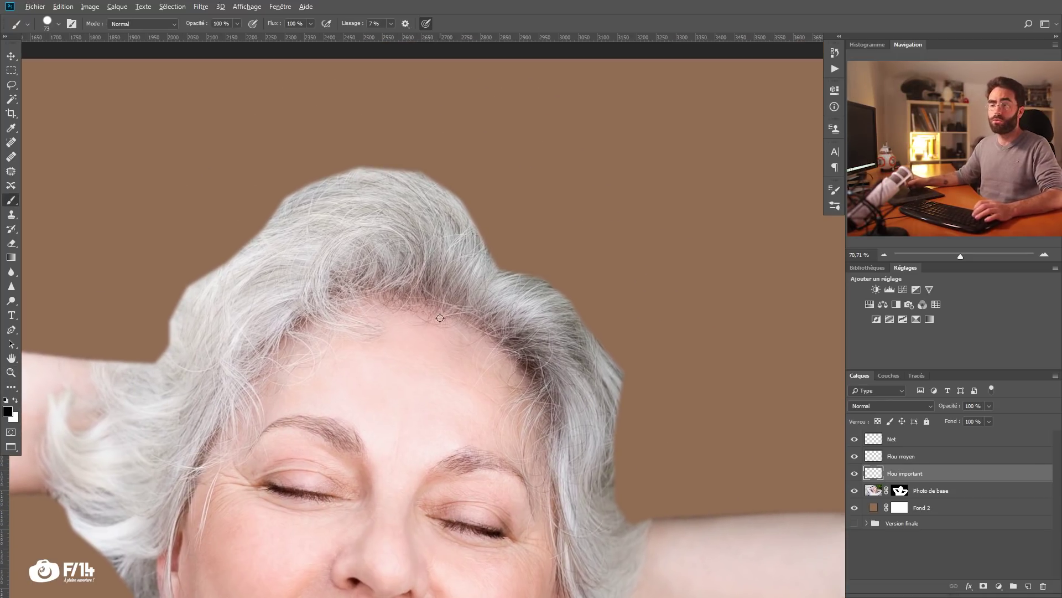
alt+right_click(440, 318)
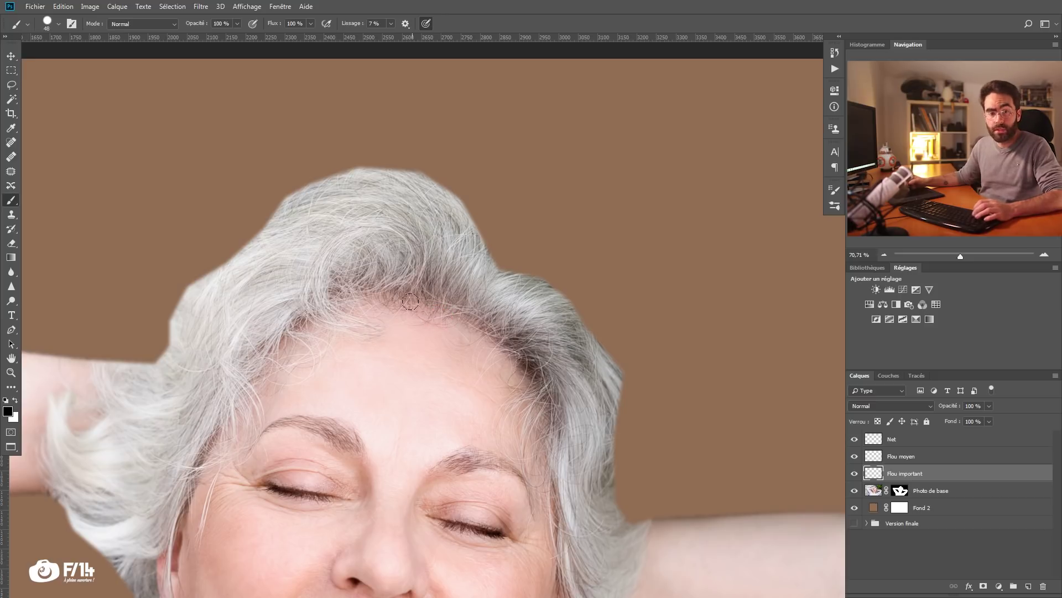
mouse_move(322, 300)
mouse_down()
mouse_move(368, 308)
mouse_move(333, 317)
mouse_up()
click(907, 439)
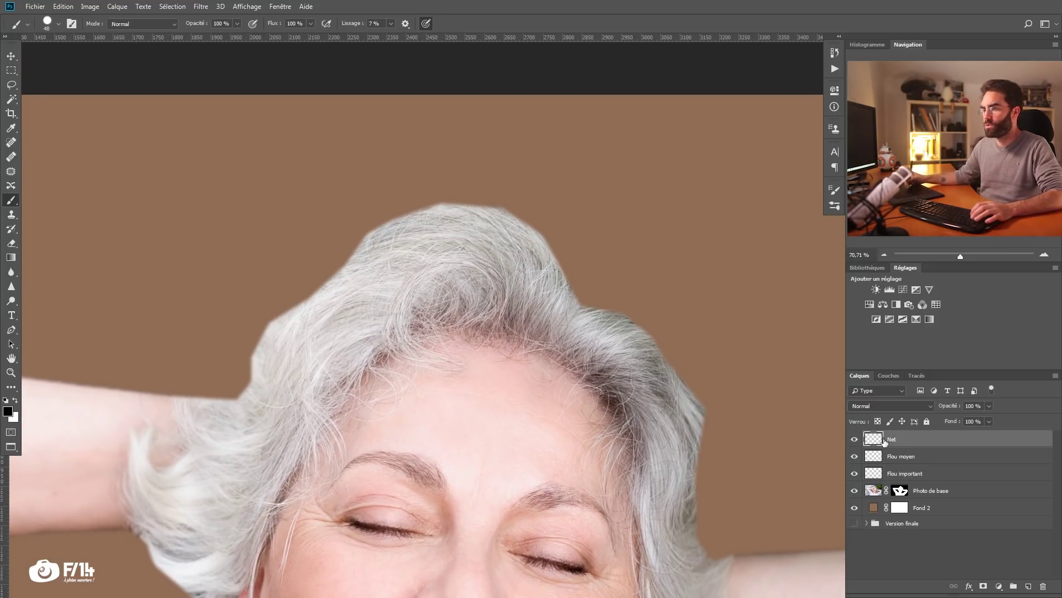
key(r)
mouse_move(500, 289)
mouse_down()
mouse_move(486, 299)
mouse_move(451, 292)
mouse_up()
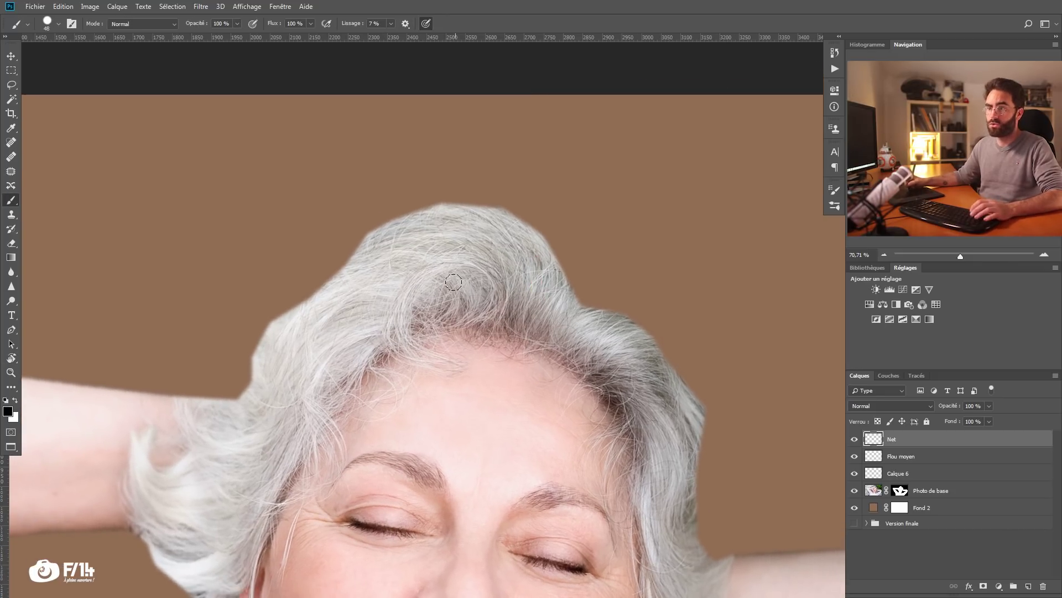
right_click(480, 289)
drag(524, 284, 516, 286)
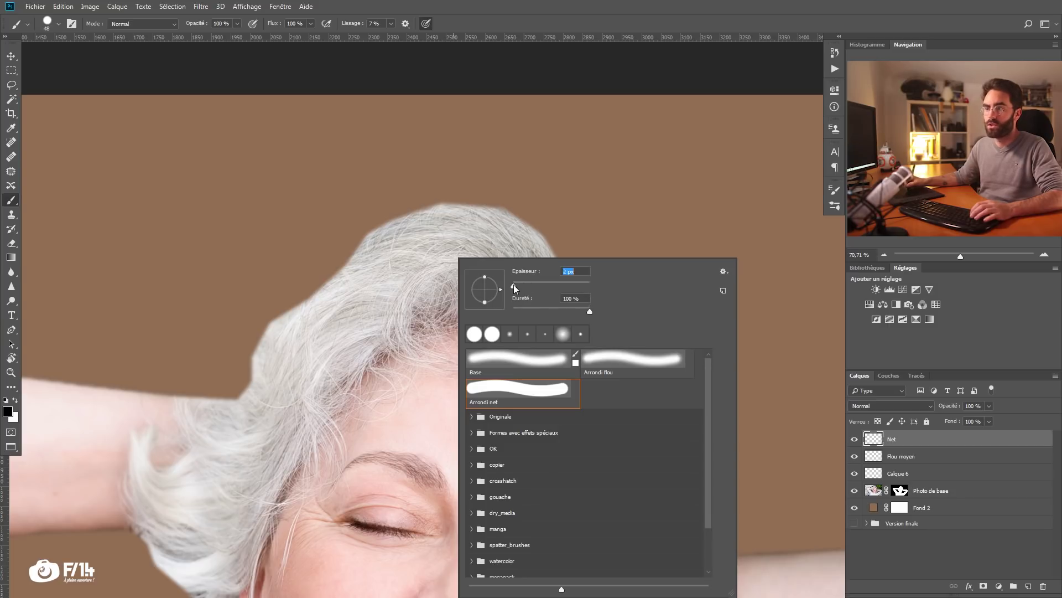
key(Return)
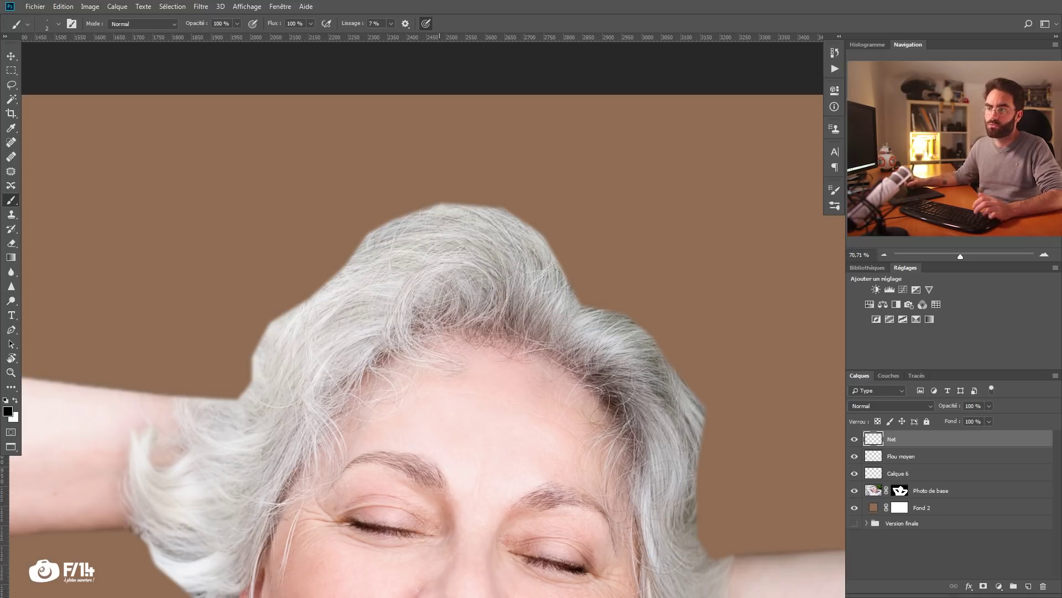
Step: Try a brush thickness of 4 px, followed by a finer tip over the hair
right_click(474, 270)
drag(499, 279, 500, 280)
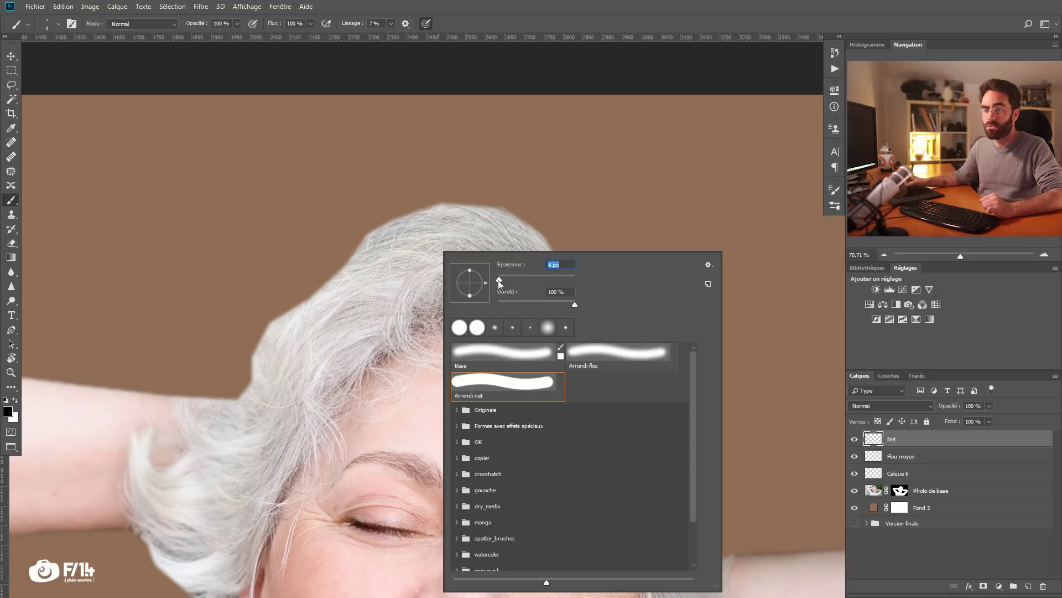
key(Return)
key(bracketleft)
key(bracketleft)
key(bracketleft)
click(403, 285)
drag(396, 291, 396, 297)
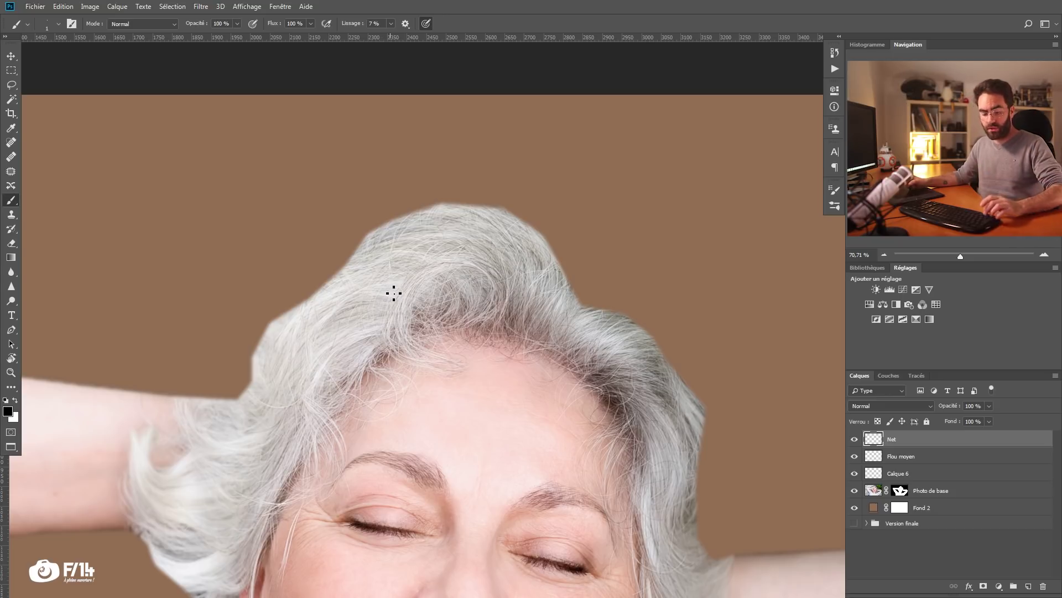
Step: Enlarge the brush to 9 px for comparison and shrink it back to 2 px
key(bracketright)
key(bracketright)
key(bracketright)
key(bracketright)
key(bracketright)
key(bracketright)
key(bracketright)
key(bracketright)
key(bracketright)
key(bracketright)
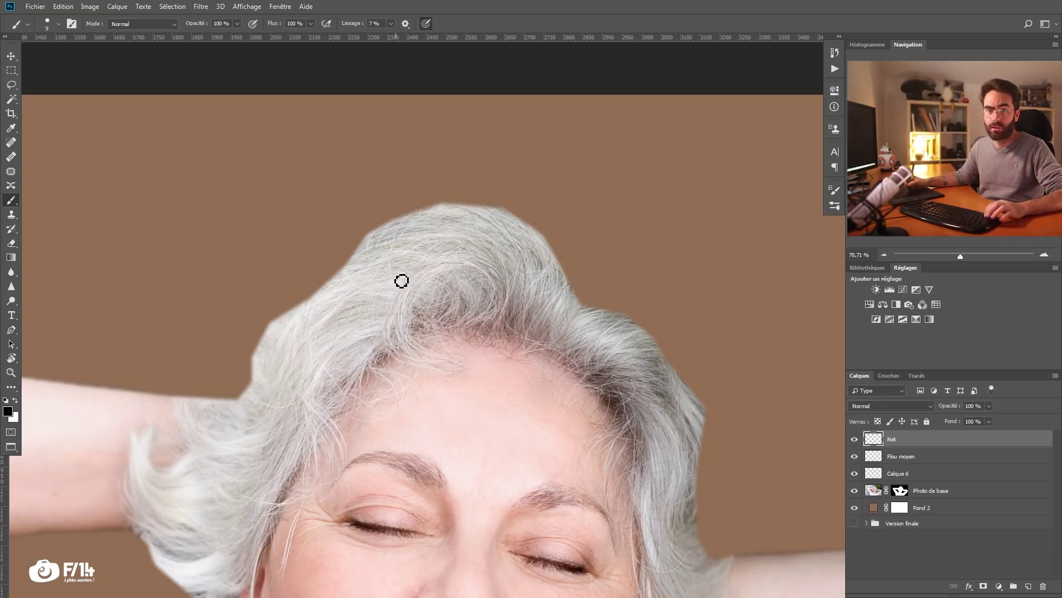
key(bracketleft)
key(bracketleft)
key(bracketleft)
key(bracketleft)
key(bracketleft)
key(bracketleft)
key(bracketleft)
key(bracketleft)
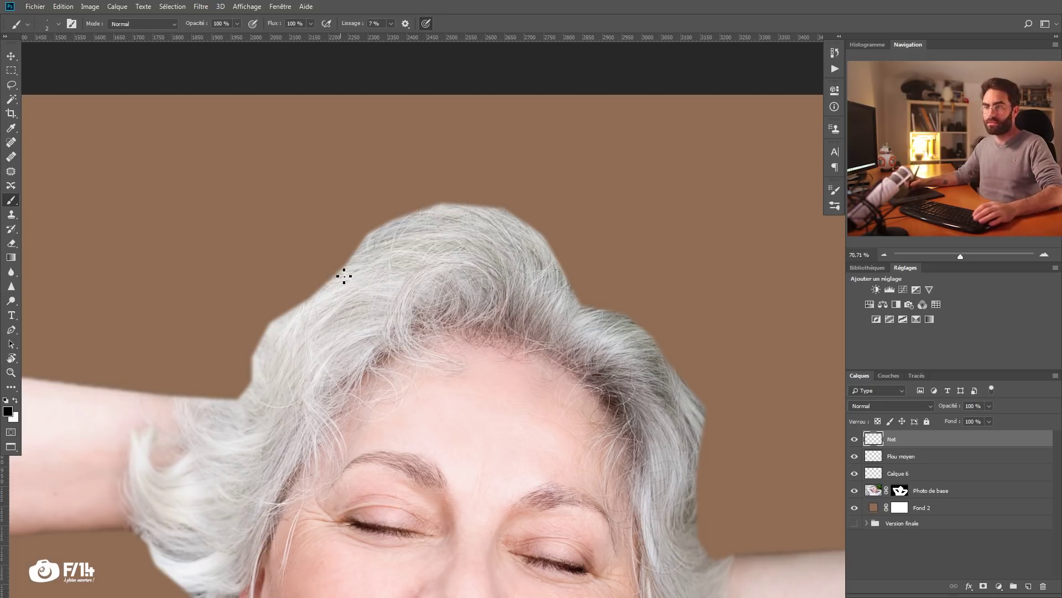
Step: Sample a light grey from the hair and paint fine strands past the cutout's upper hair edge on the Net layer
drag(398, 281, 370, 298)
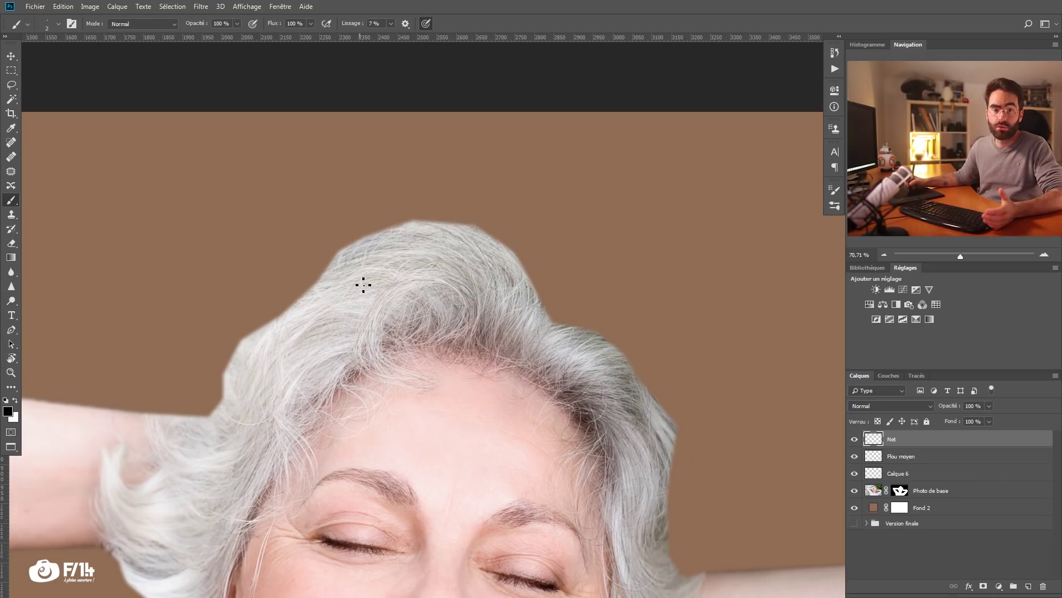
alt+click(336, 307)
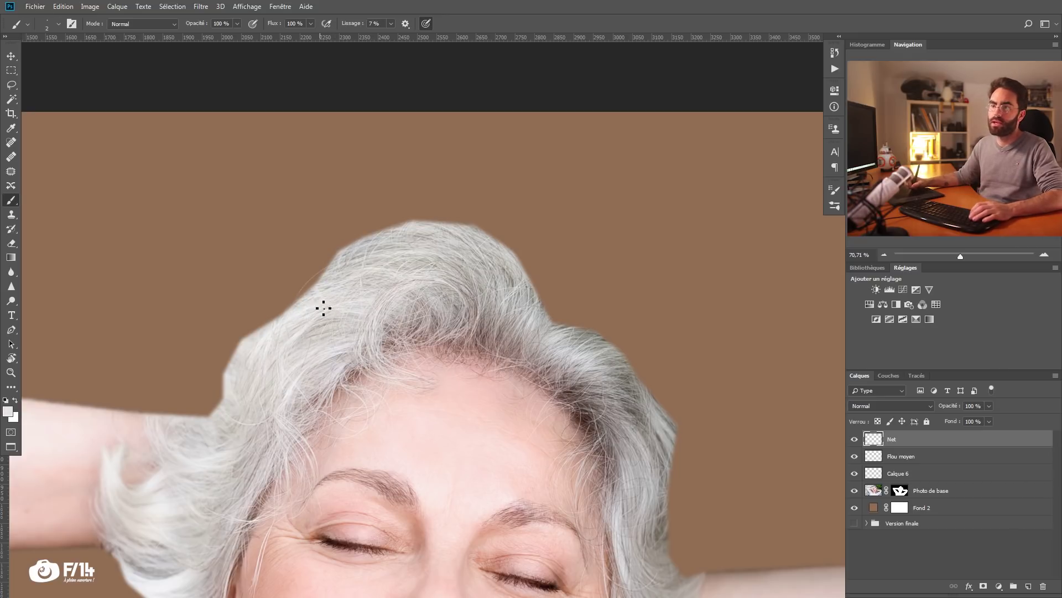
drag(323, 307, 282, 255)
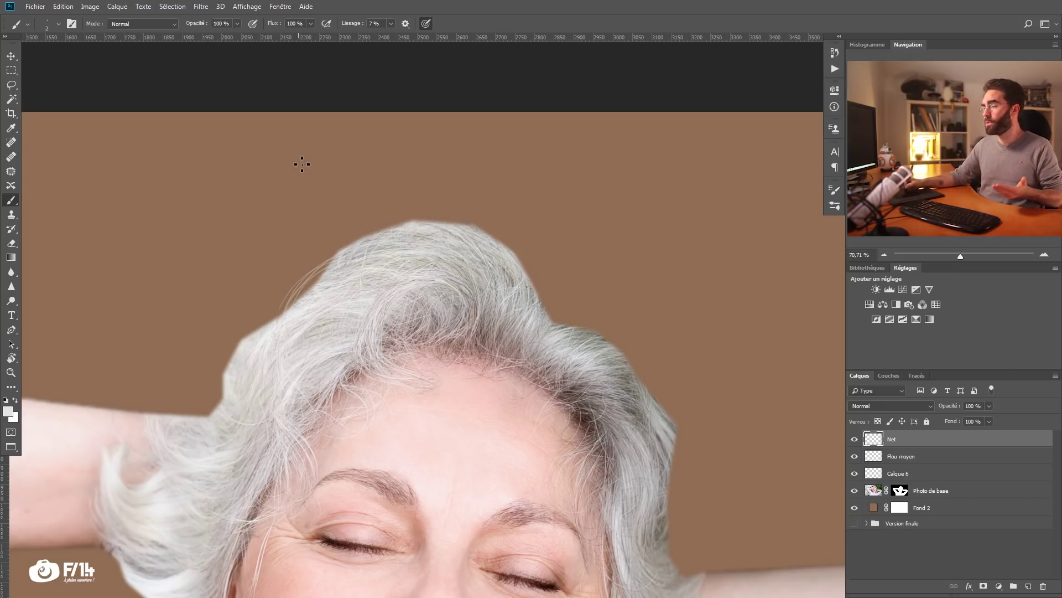
Step: Open the brush settings and display the tip shape options (Forme de la pointe)
click(280, 7)
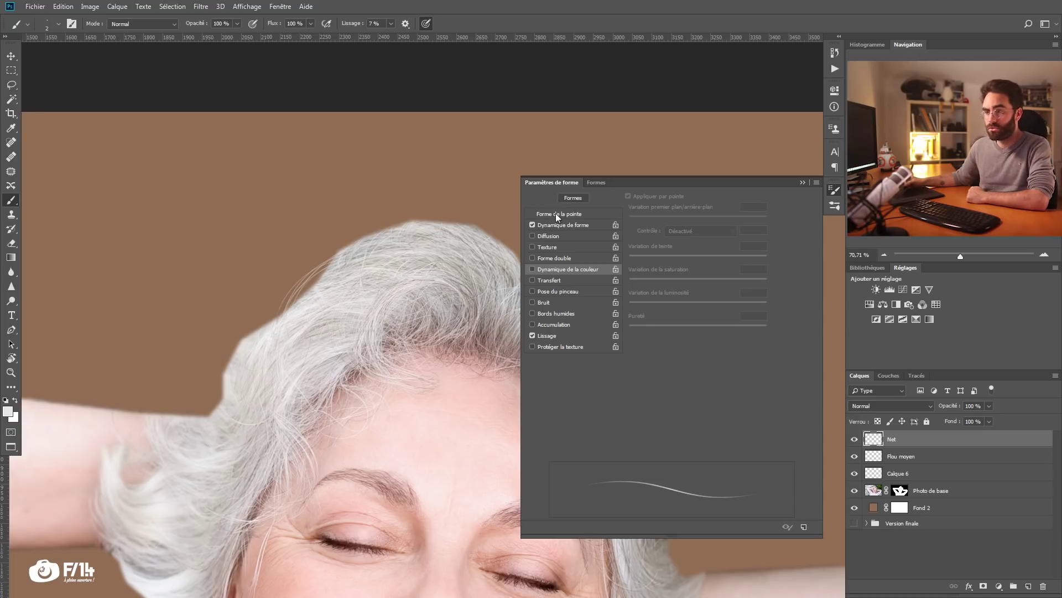
click(573, 198)
click(565, 182)
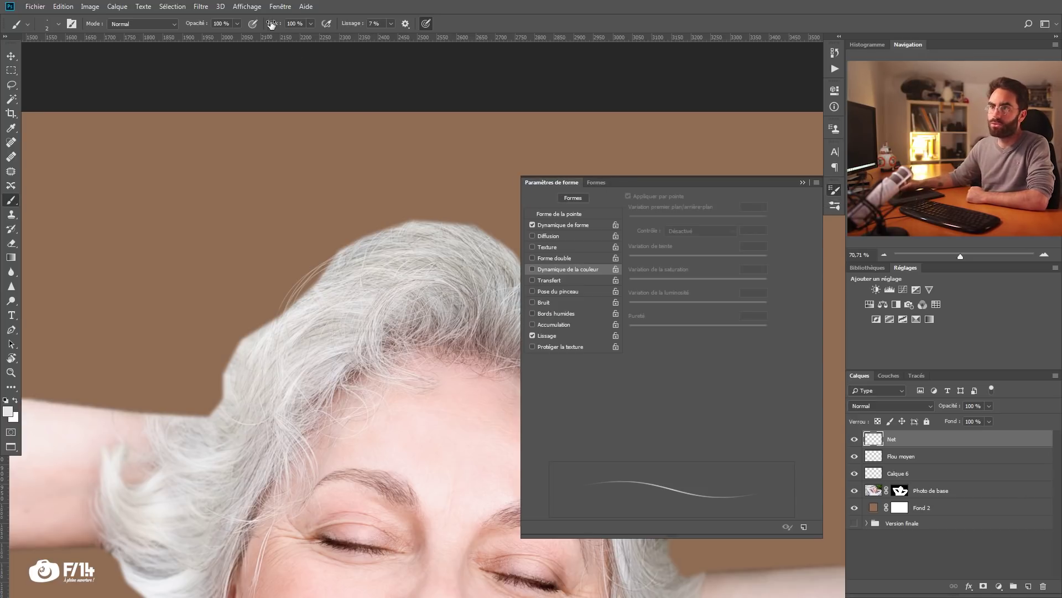
click(280, 7)
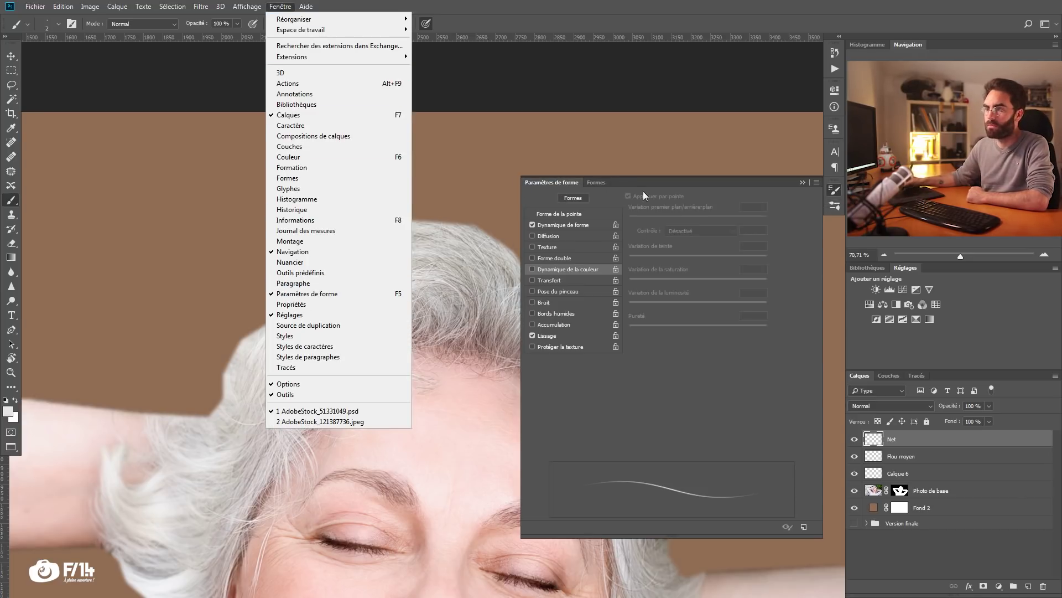
click(589, 224)
click(583, 216)
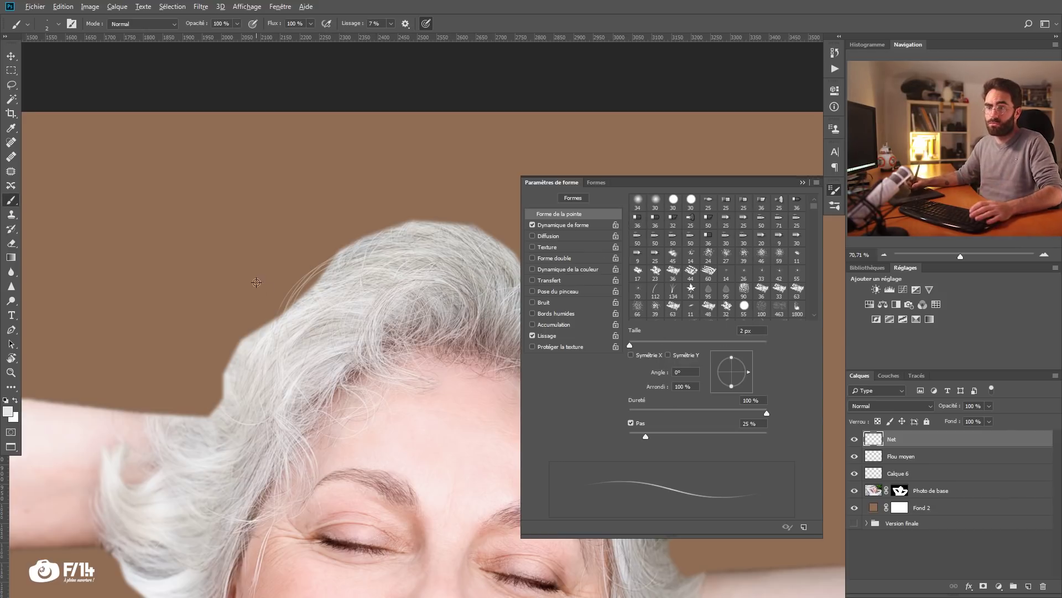
Step: Compare tip spacings up to 1000 % with test strokes over the background and set the spacing (Pas) to 1 %
drag(263, 282, 316, 283)
click(192, 224)
key(ctrl+z)
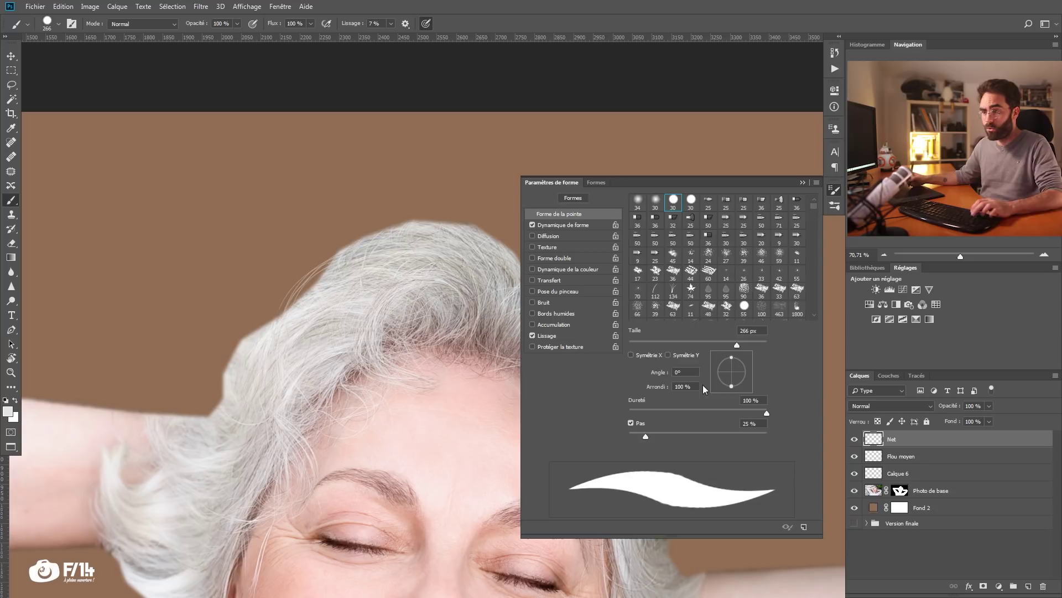
drag(642, 437, 629, 437)
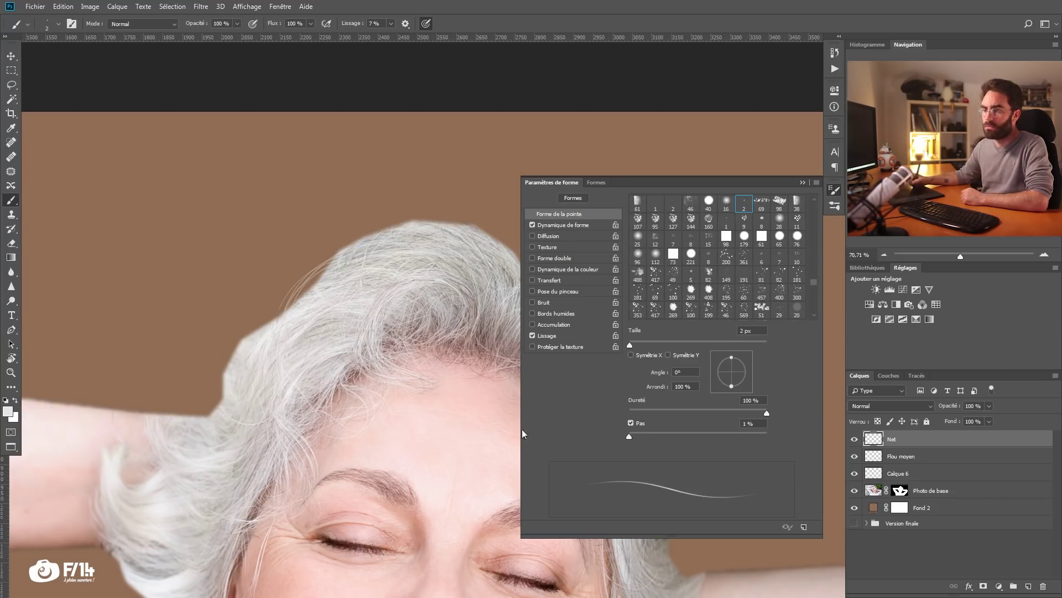
drag(631, 436, 767, 436)
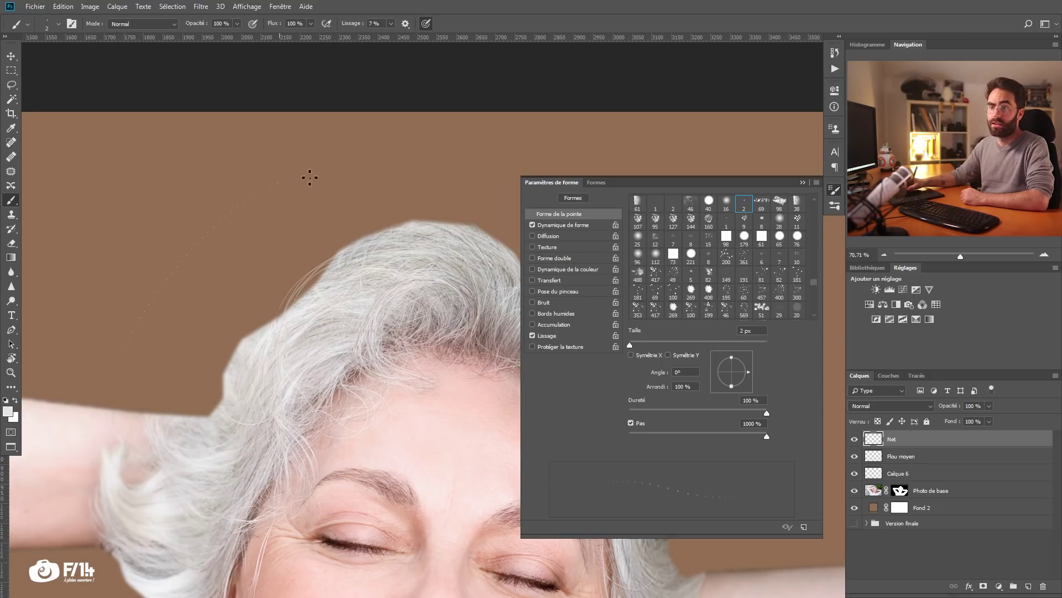
drag(720, 431, 536, 439)
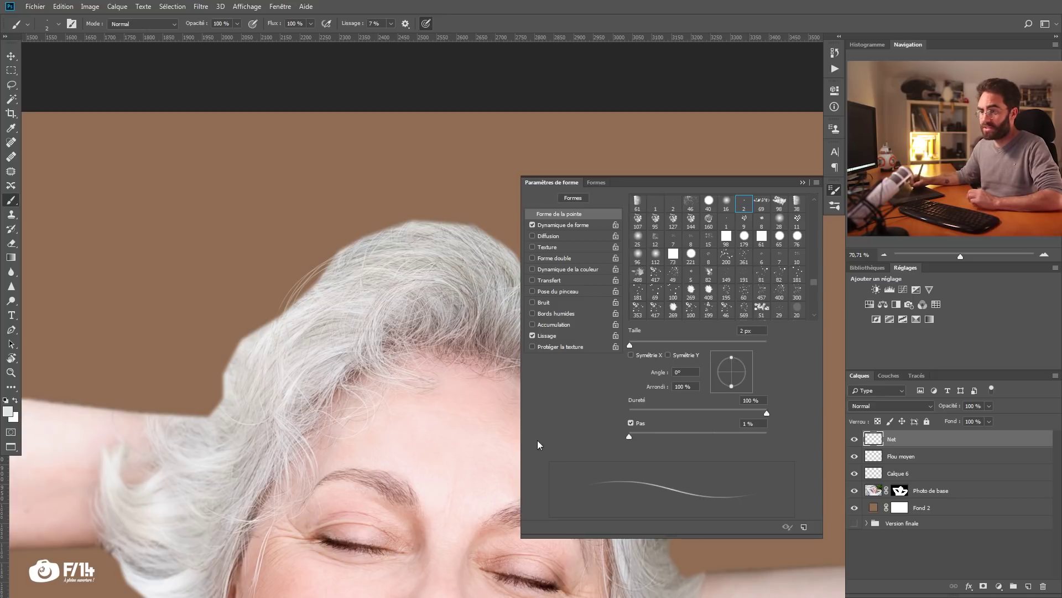
Step: Set the Shape Dynamics size control to Pression de la plume, test it with strokes over the brown background and undo them
click(574, 224)
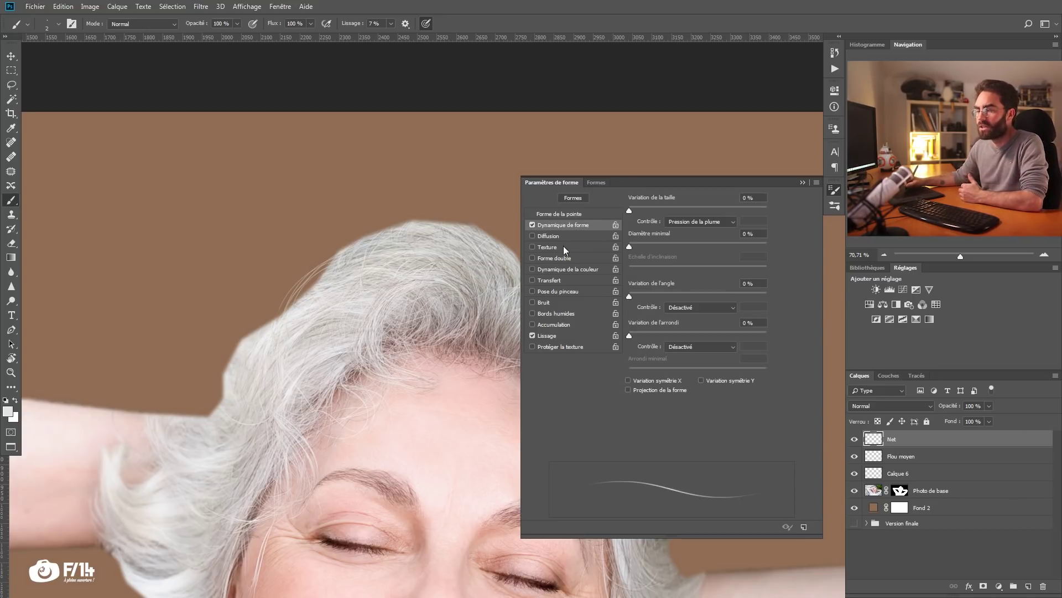
click(697, 221)
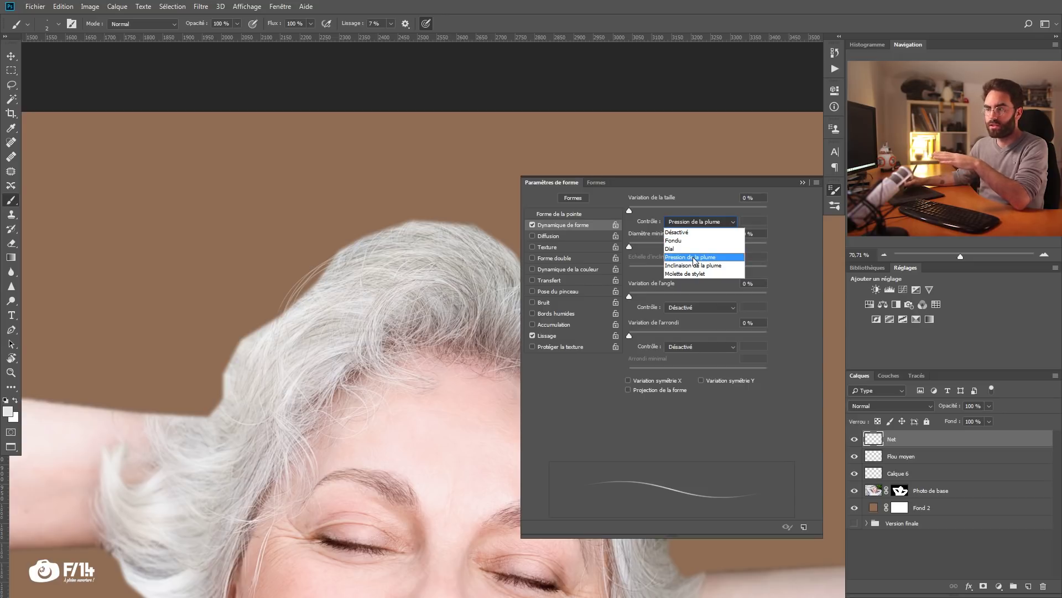
click(694, 257)
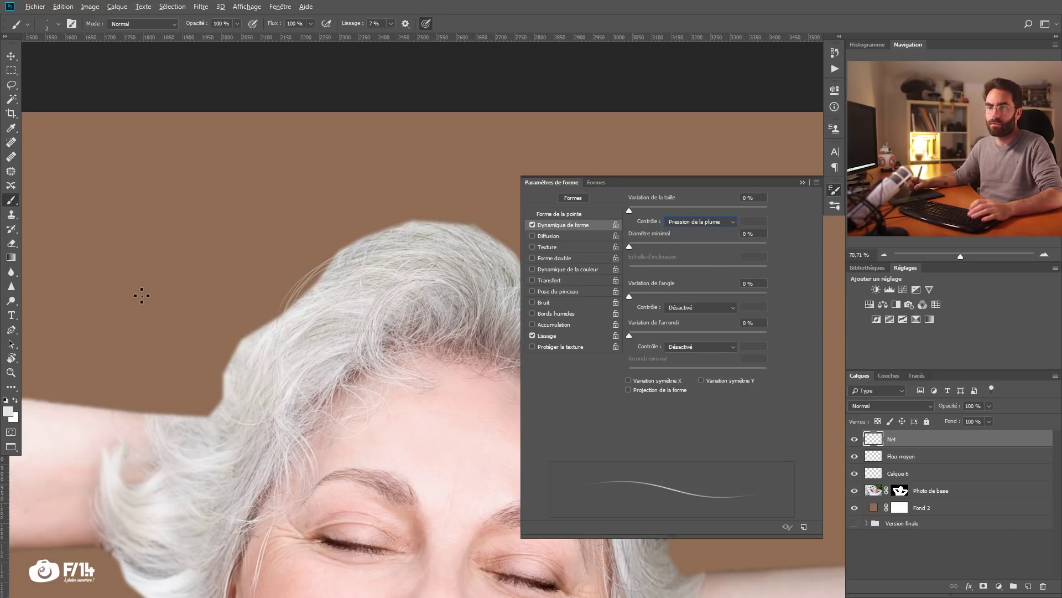
drag(138, 292, 150, 283)
mouse_move(92, 339)
mouse_down()
mouse_move(92, 322)
mouse_move(169, 264)
mouse_move(230, 191)
mouse_move(236, 248)
mouse_move(193, 319)
mouse_move(160, 346)
mouse_move(73, 367)
mouse_move(39, 275)
mouse_move(212, 153)
mouse_up()
key(ctrl+z)
key(ctrl+z)
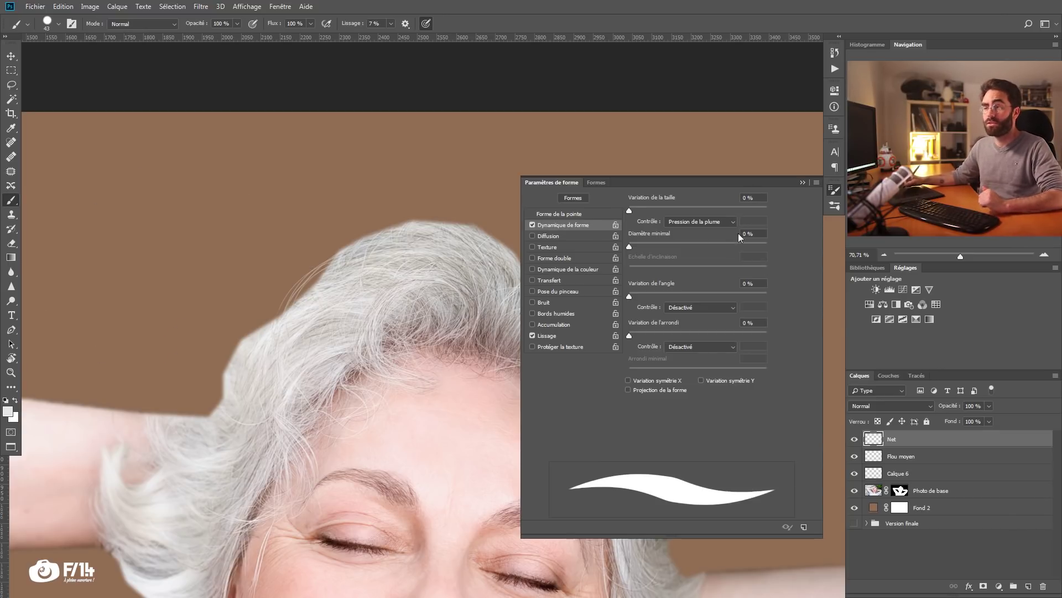
Step: Try the Fondu size control with a length of 300 steps and undo the test stroke over the background
click(697, 222)
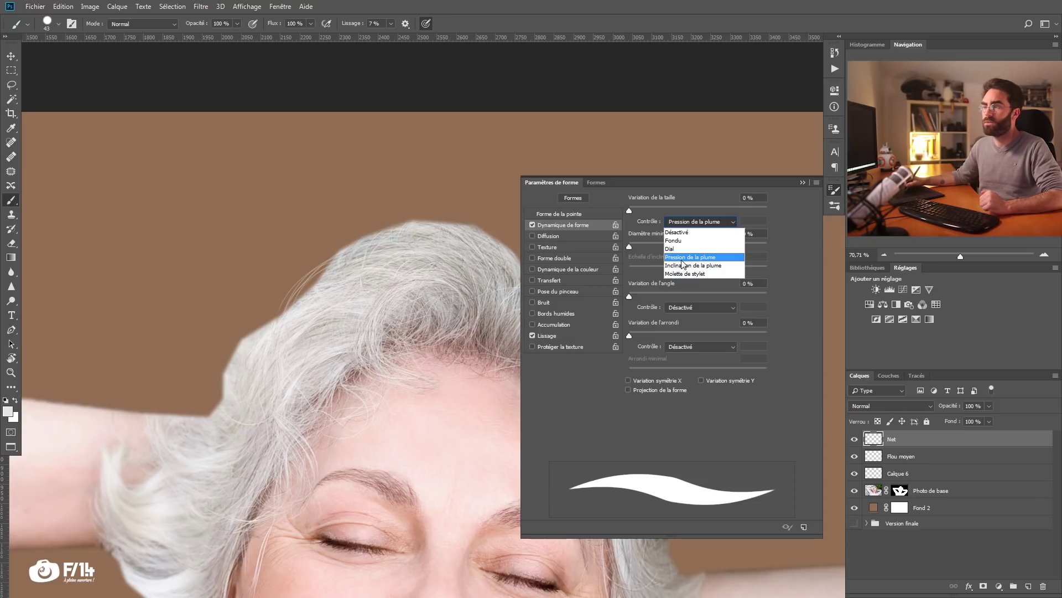
click(685, 243)
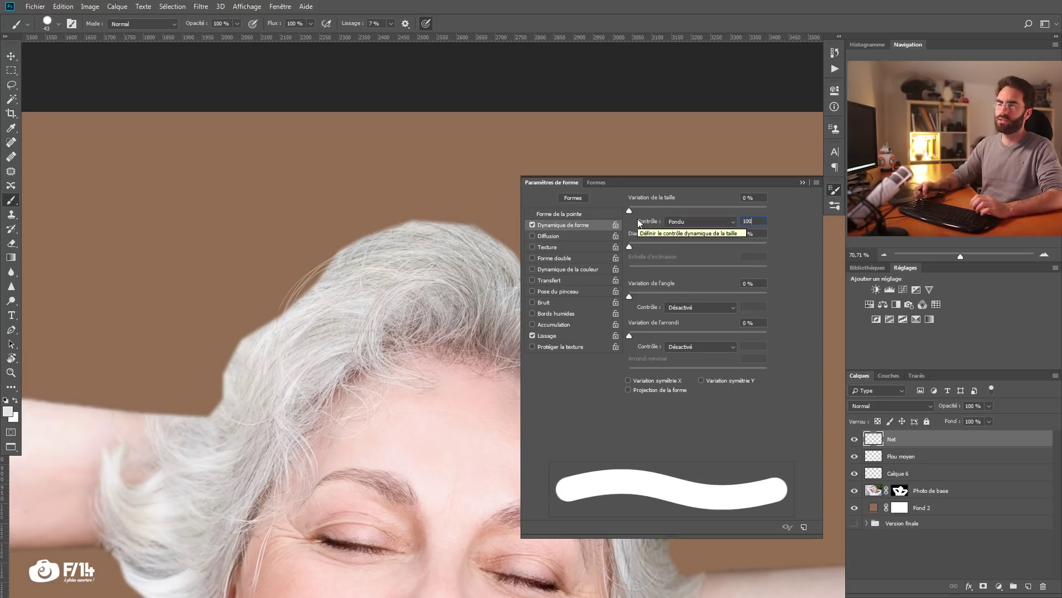
click(700, 221)
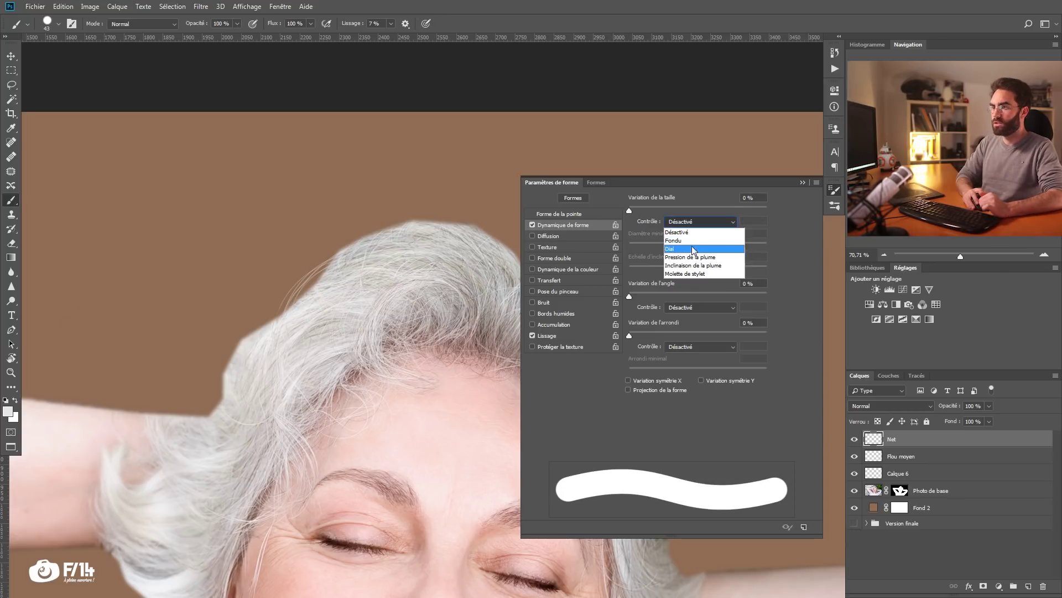
click(689, 235)
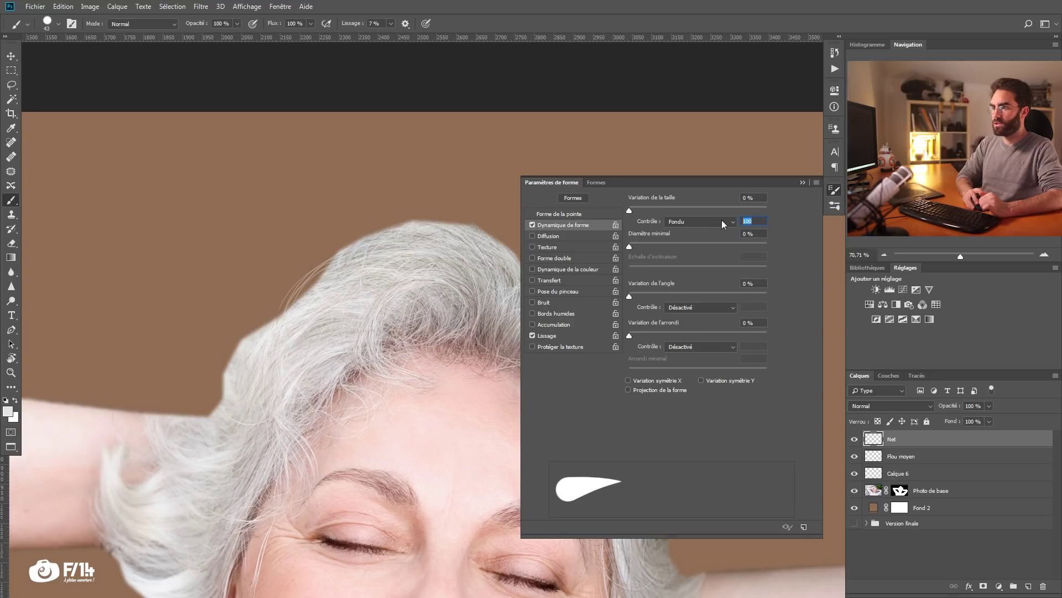
text(300)
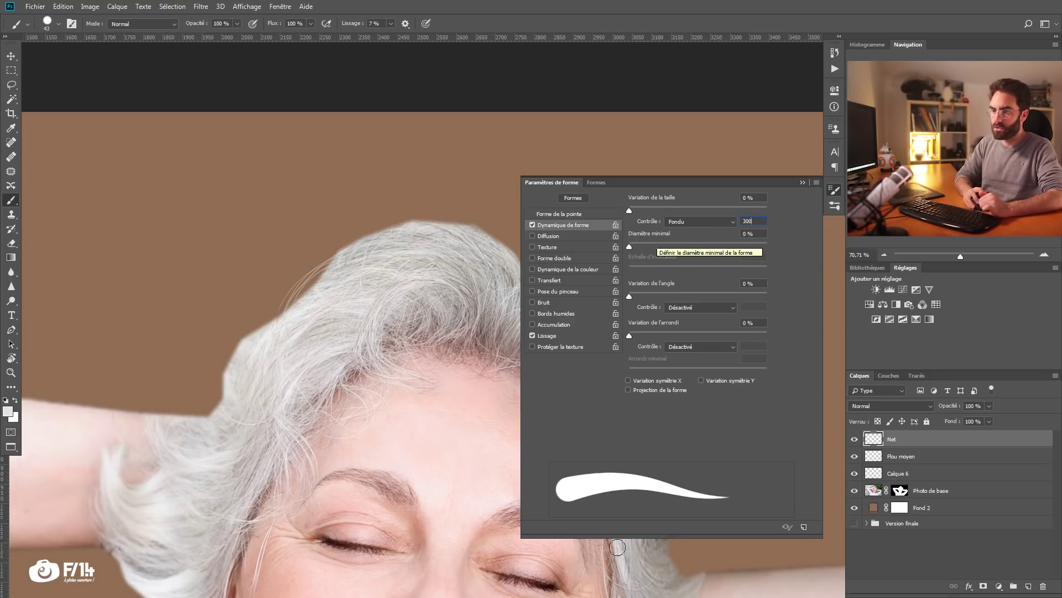
mouse_move(55, 331)
mouse_down()
mouse_move(89, 298)
mouse_move(151, 281)
mouse_up()
key(ctrl+z)
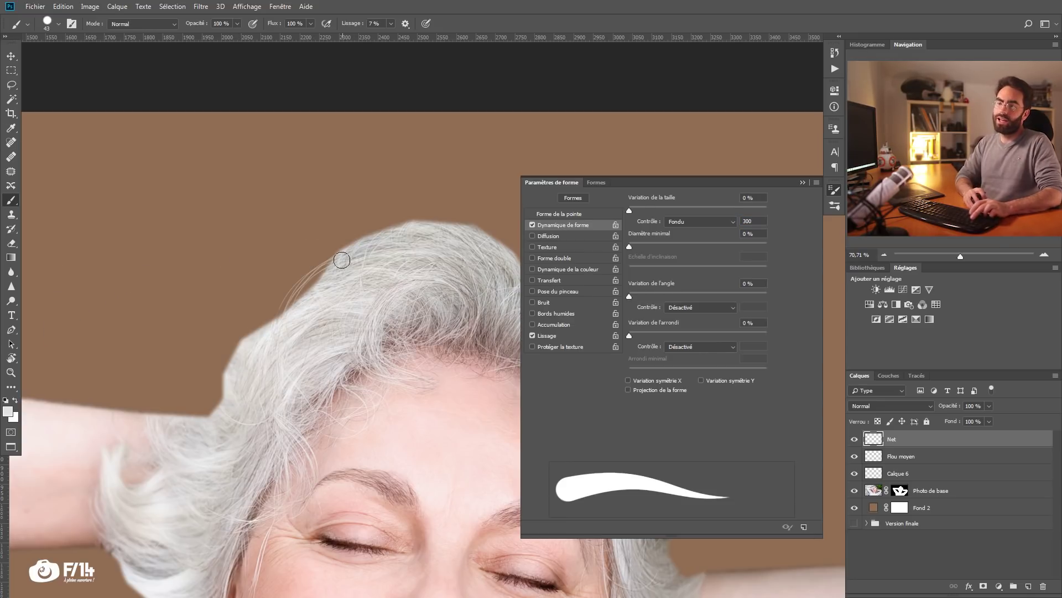
Step: Shrink the brush to 4 px and paint fading test strands outward from the hair's upper-left edge
key([)
key([)
key([)
key([)
mouse_move(329, 277)
mouse_down()
mouse_move(245, 292)
mouse_move(227, 339)
mouse_up()
drag(305, 289, 224, 313)
drag(293, 291, 199, 302)
drag(328, 281, 252, 288)
drag(337, 260, 240, 280)
drag(305, 290, 232, 311)
Step: Undo the fading test strands and return the brush's size control to Pression de la plume
key(ctrl+z)
key(ctrl+z)
key(ctrl+z)
key(ctrl+z)
key(ctrl+z)
key(ctrl+z)
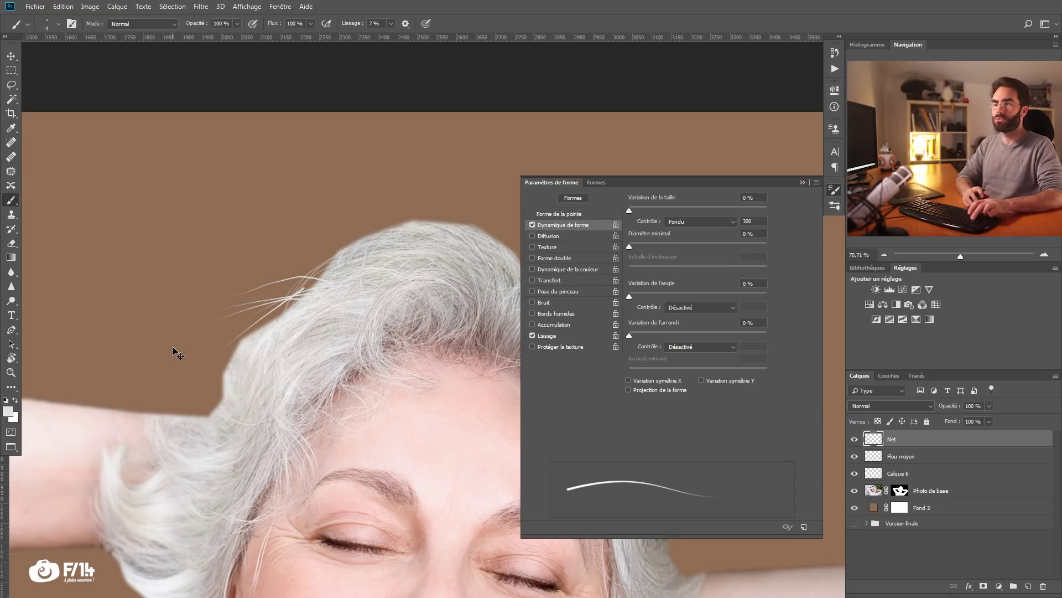
key(ctrl+z)
key(ctrl+z)
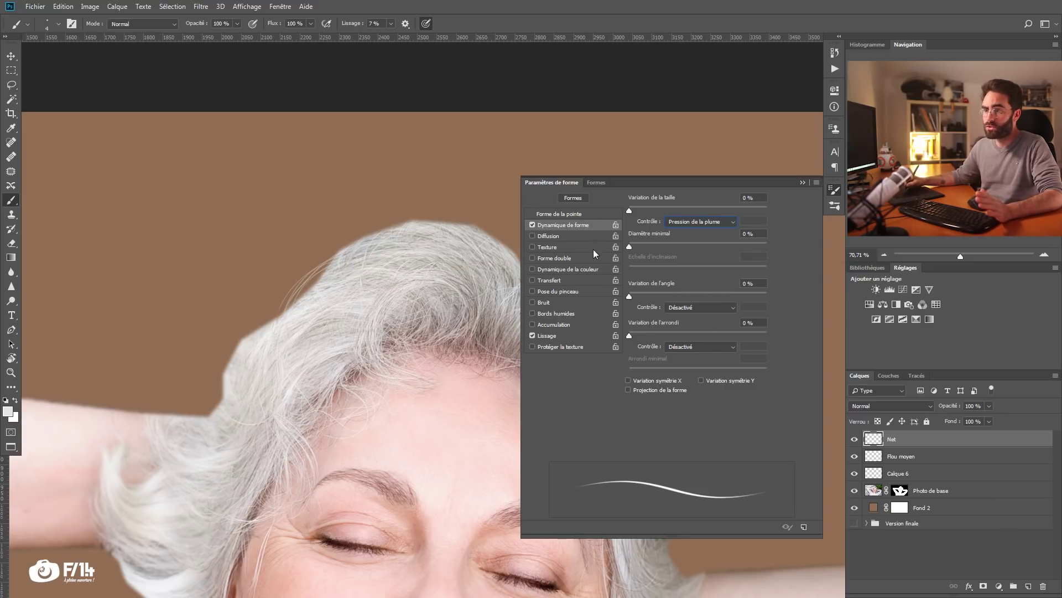
Step: Enable Color Dynamics (Dynamique de la couleur) for the brush and enlarge its tip to 29 px
click(578, 270)
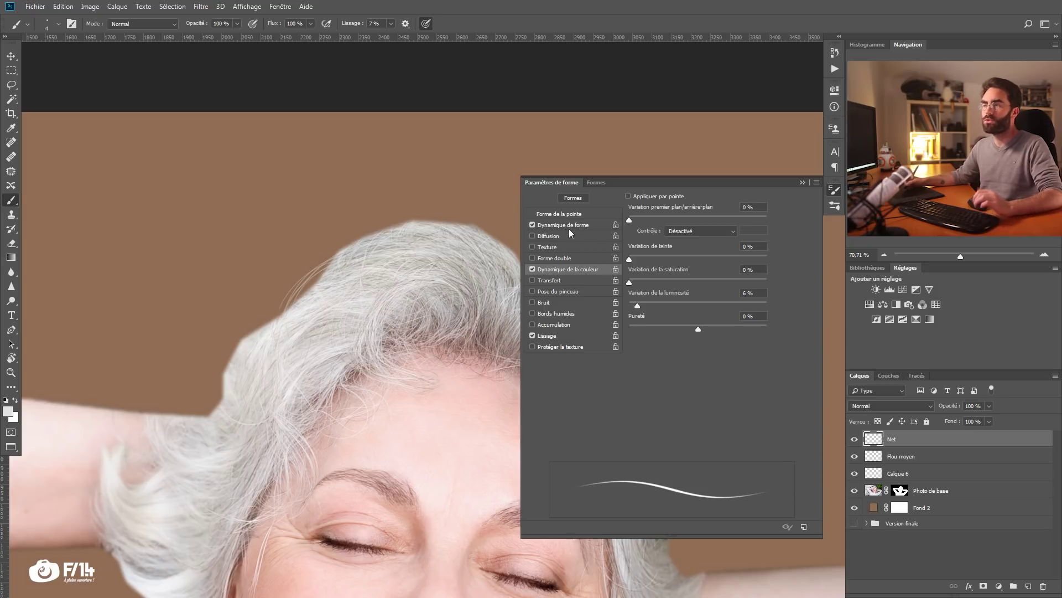
key(bracketright)
key(bracketright)
key(bracketright)
key(bracketright)
key(bracketright)
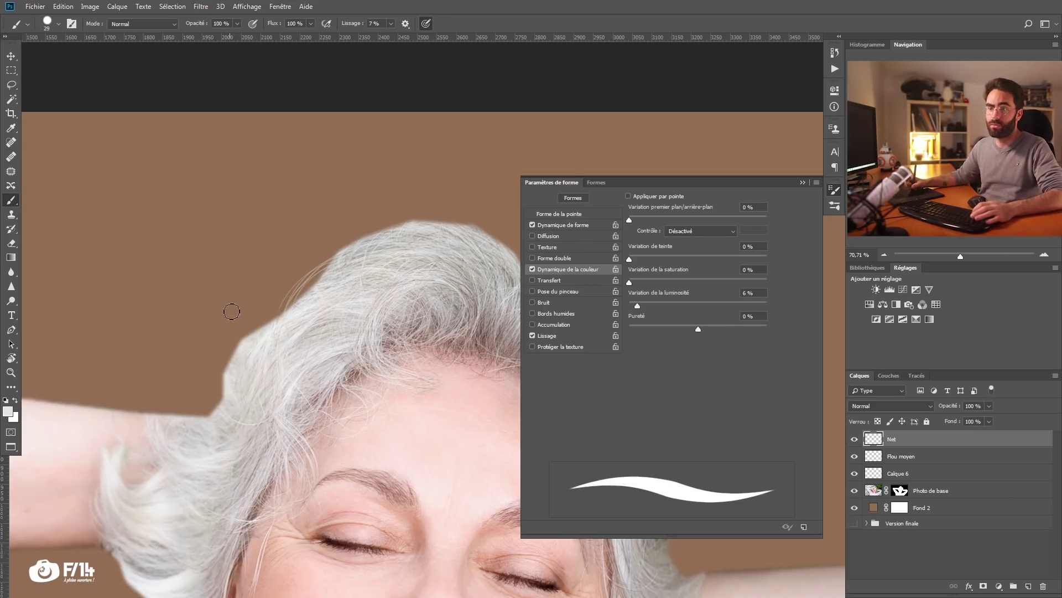
Step: Sample the brown background colour #8f6d55 as the foreground colour and return to the Brush tool
click(9, 411)
click(186, 295)
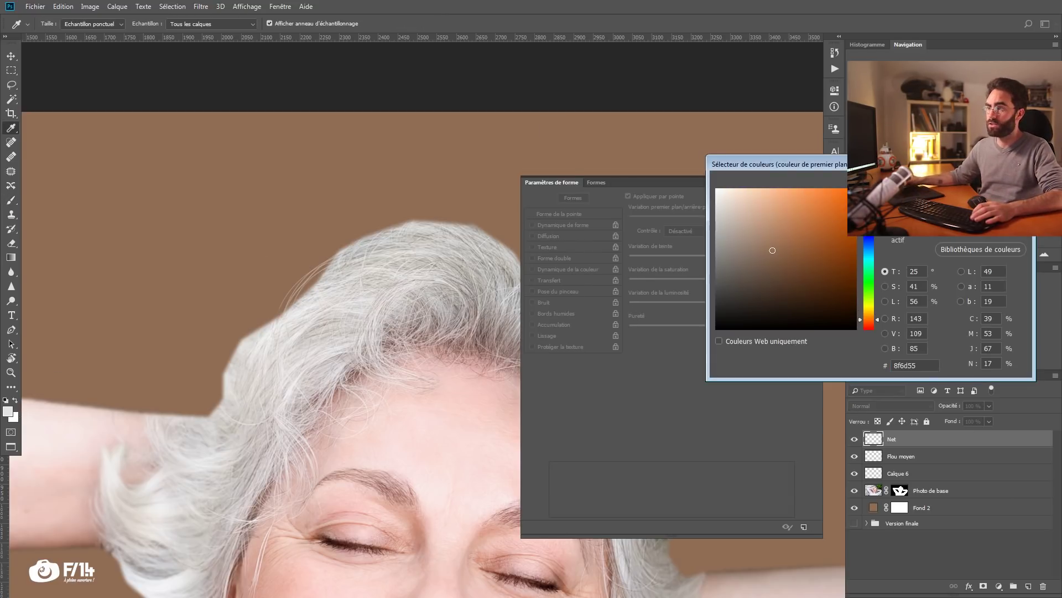
key(Return)
key(b)
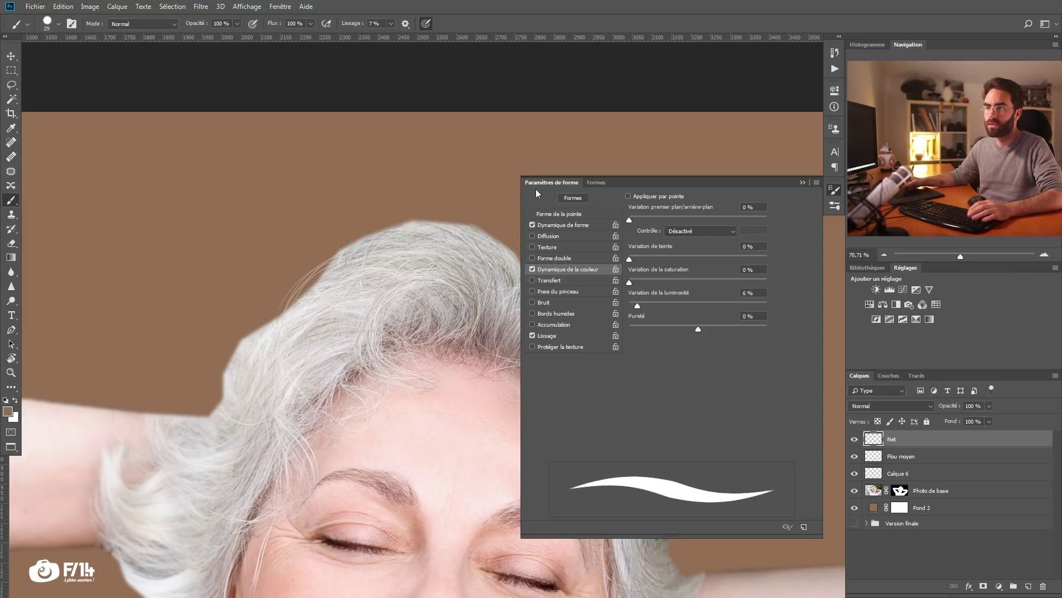
Step: Set the foreground/background variation to 100 % and paint several test strokes over the brown background
drag(640, 219, 680, 216)
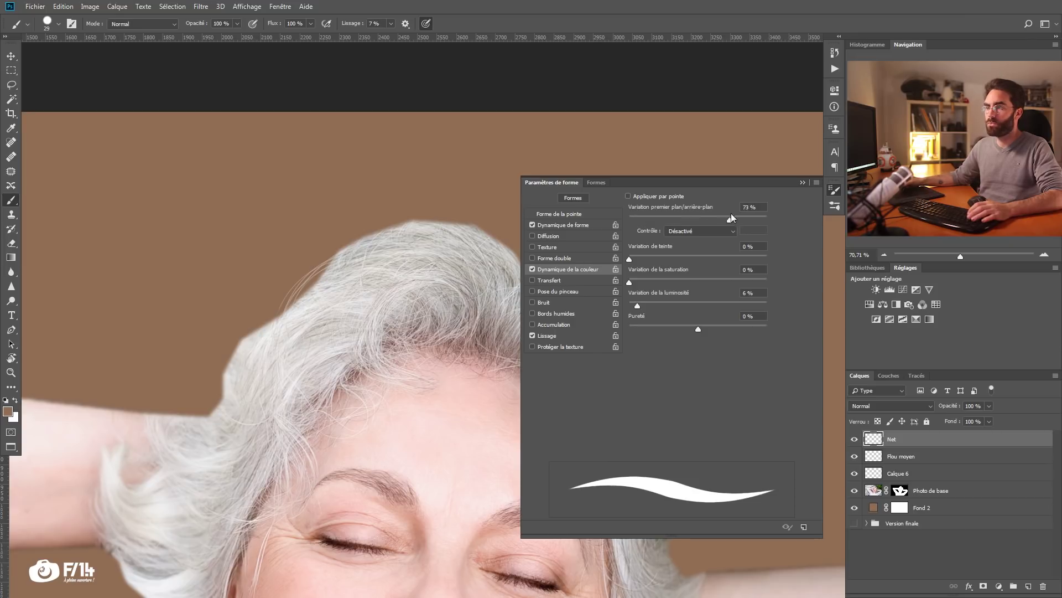
drag(57, 306, 252, 159)
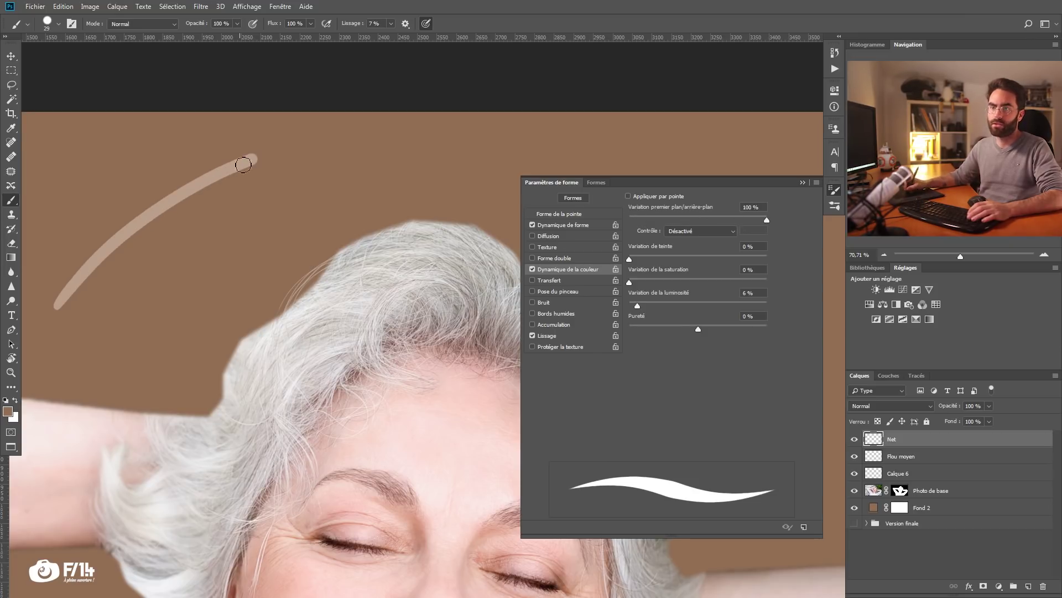
drag(93, 329, 266, 183)
drag(114, 346, 271, 203)
drag(144, 350, 301, 206)
drag(134, 353, 304, 189)
mouse_move(90, 294)
mouse_down()
mouse_move(318, 164)
mouse_move(325, 176)
mouse_up()
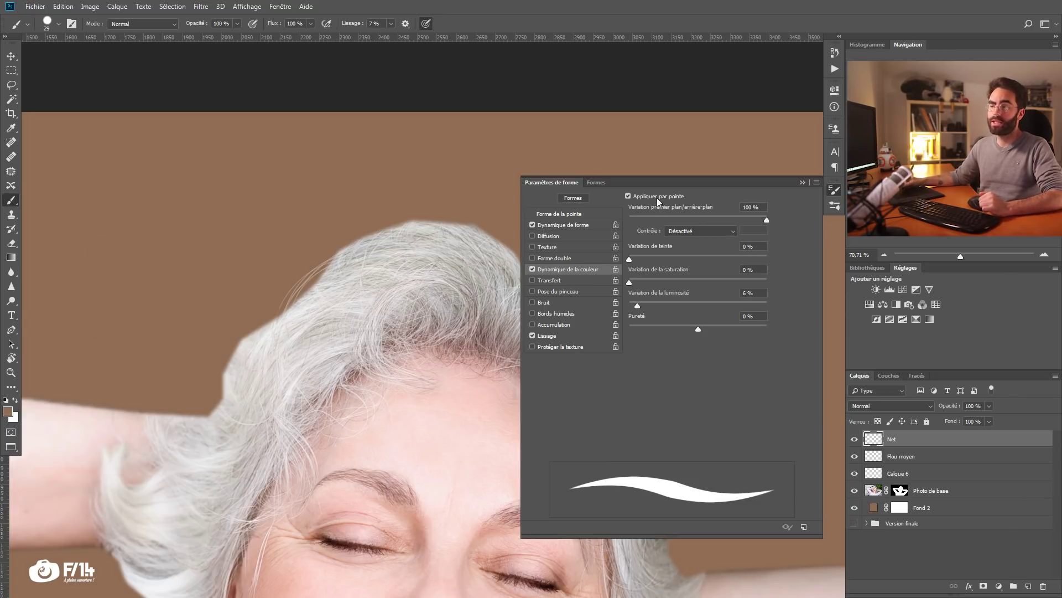
Step: Test per-tip colour variation (Appliquer par pointe), undo the strokes, and reset the foreground/background variation to 0 %
mouse_move(71, 332)
mouse_down()
mouse_move(98, 291)
mouse_move(202, 208)
mouse_move(197, 237)
mouse_move(99, 360)
mouse_up()
mouse_move(238, 234)
mouse_down()
mouse_move(135, 325)
mouse_move(242, 207)
mouse_up()
key(ctrl+z)
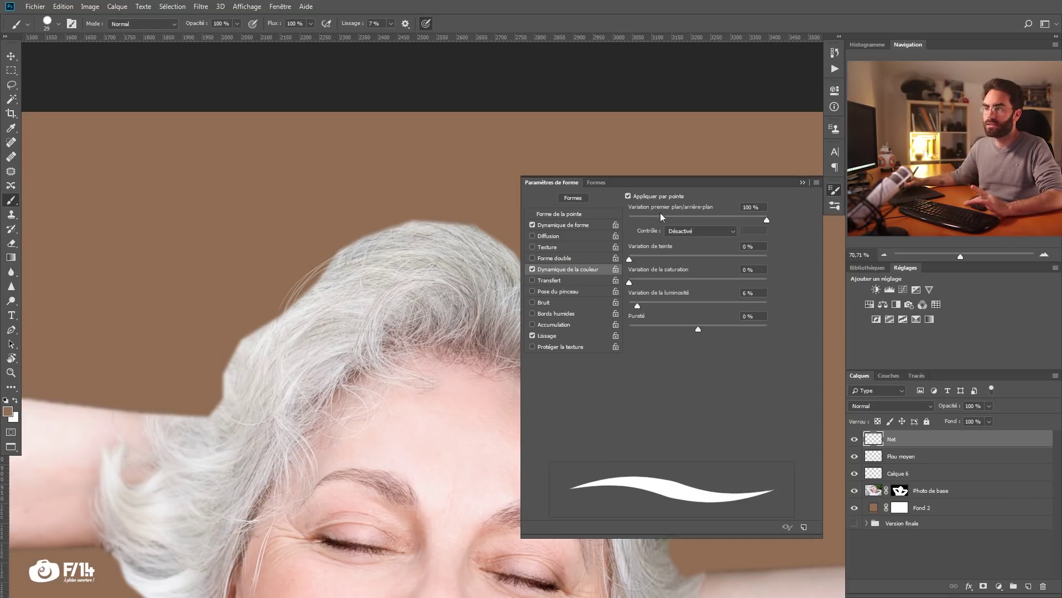
drag(687, 216, 630, 221)
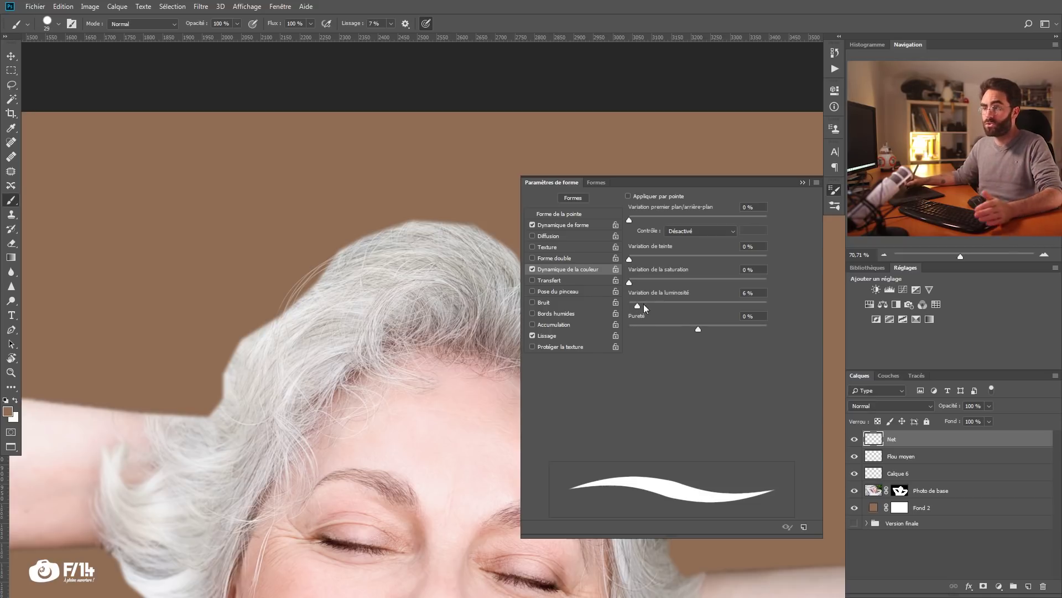
Step: Try a brightness variation of 100 % with several test strokes beside the hair
drag(637, 305, 770, 300)
drag(99, 312, 273, 166)
drag(101, 331, 277, 171)
mouse_move(100, 354)
mouse_down()
mouse_move(279, 177)
mouse_move(286, 194)
mouse_move(319, 177)
mouse_up()
mouse_move(114, 380)
mouse_down()
mouse_move(298, 194)
mouse_move(138, 369)
mouse_move(336, 213)
mouse_up()
Step: Remove the test strokes, set the brightness variation to 5 % and close the brush settings
key(ctrl+a)
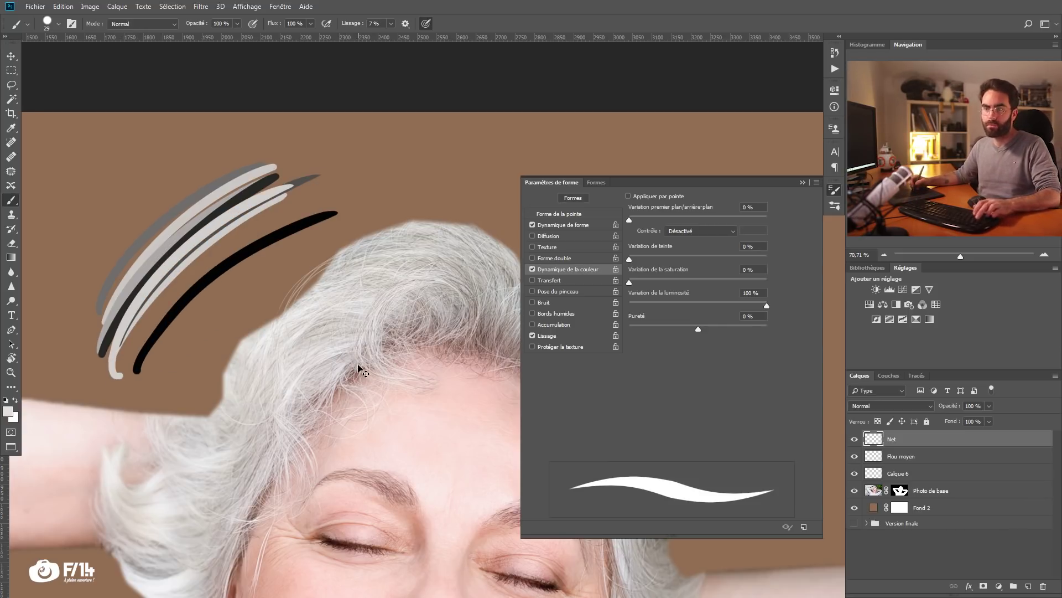
key(Delete)
key(ctrl+d)
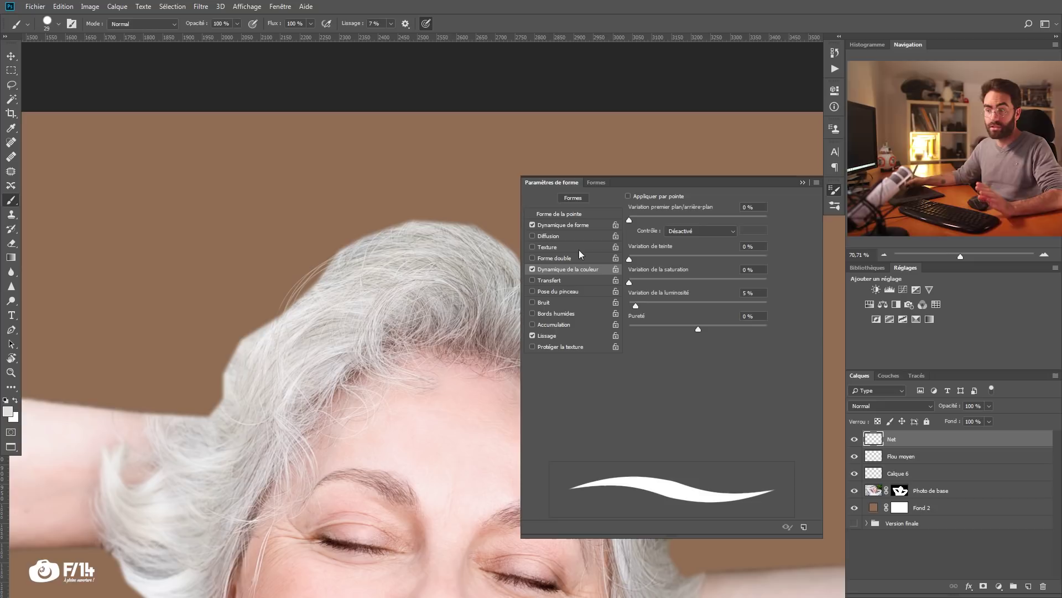
click(801, 183)
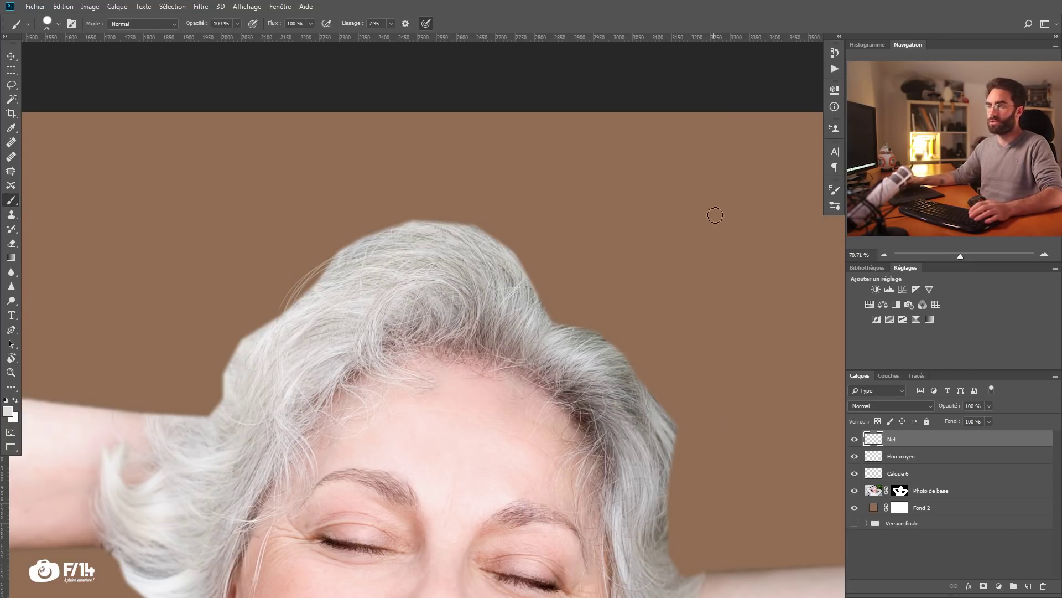
Step: Set the hard round brush's thickness to 3 px at 100 % hardness for painting strands along the upper hair edge
scroll(715, 213, up, 4)
right_click(393, 294)
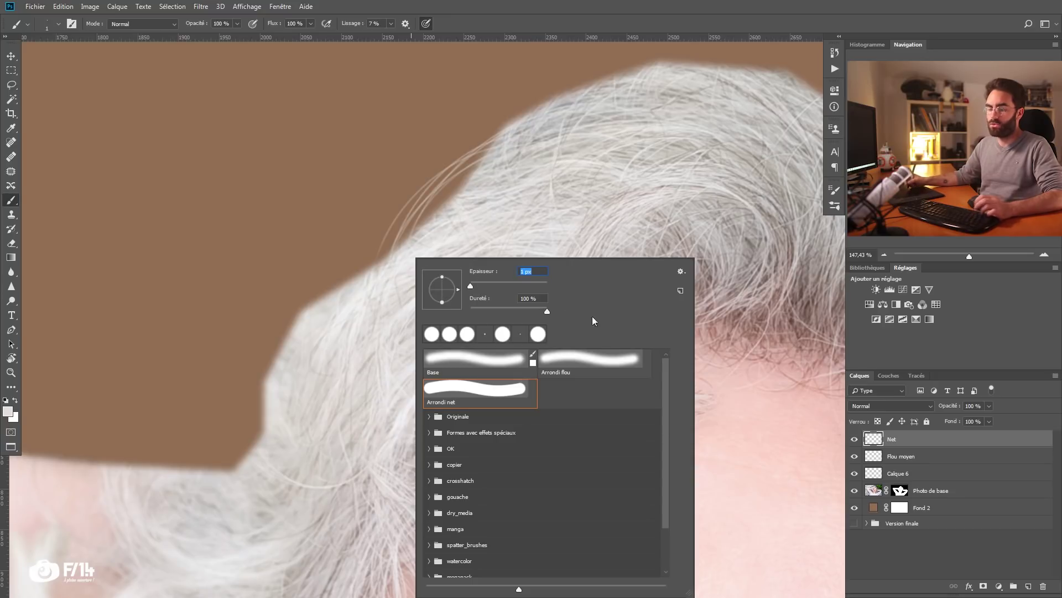
text(3)
key(Return)
drag(382, 299, 363, 298)
right_click(381, 288)
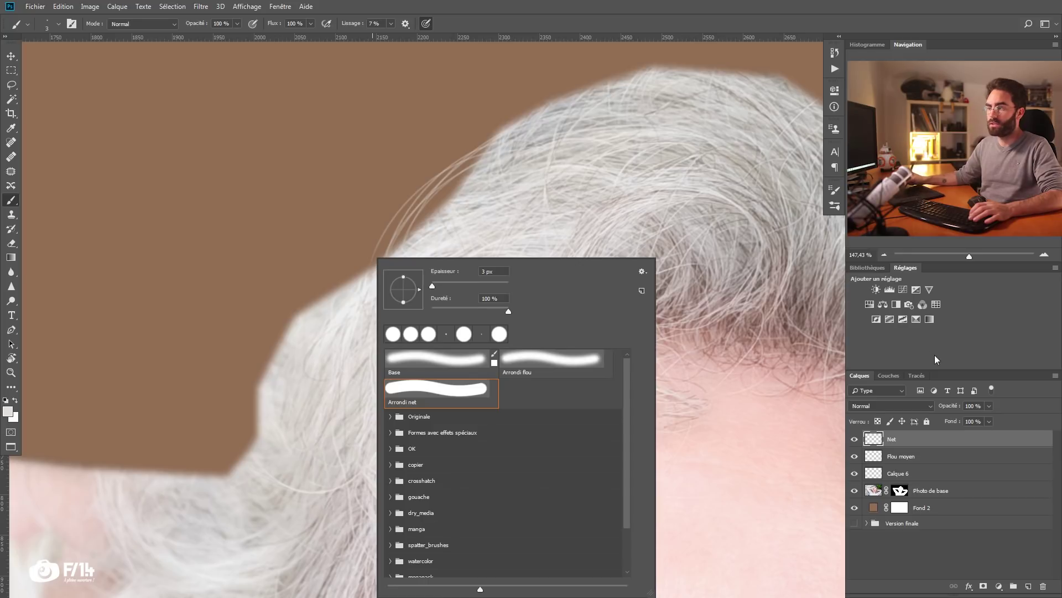
key(Return)
scroll(337, 252, down, 4)
key(z)
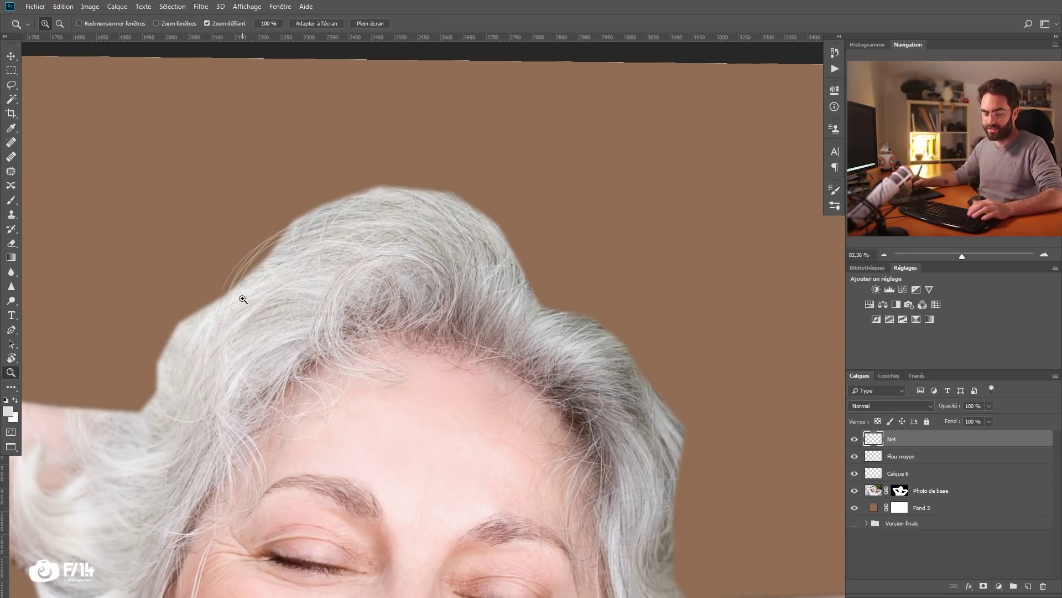
Step: Sample a light grey from the hair and paint fine curved strands along the upper hair edge on the Net layer
key(r)
drag(259, 309, 476, 355)
key(z)
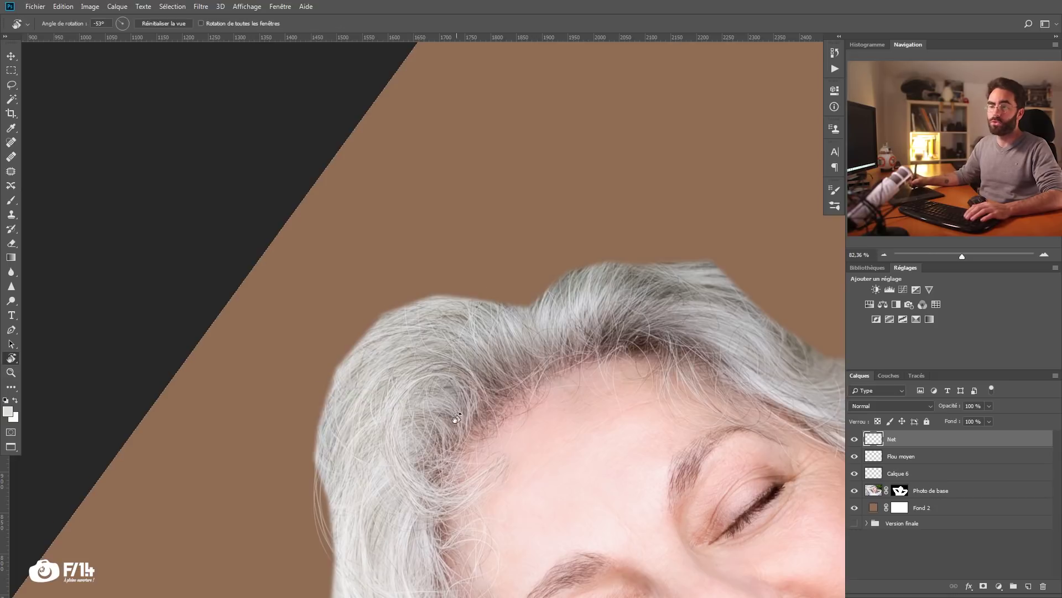
drag(456, 418, 481, 393)
key(z)
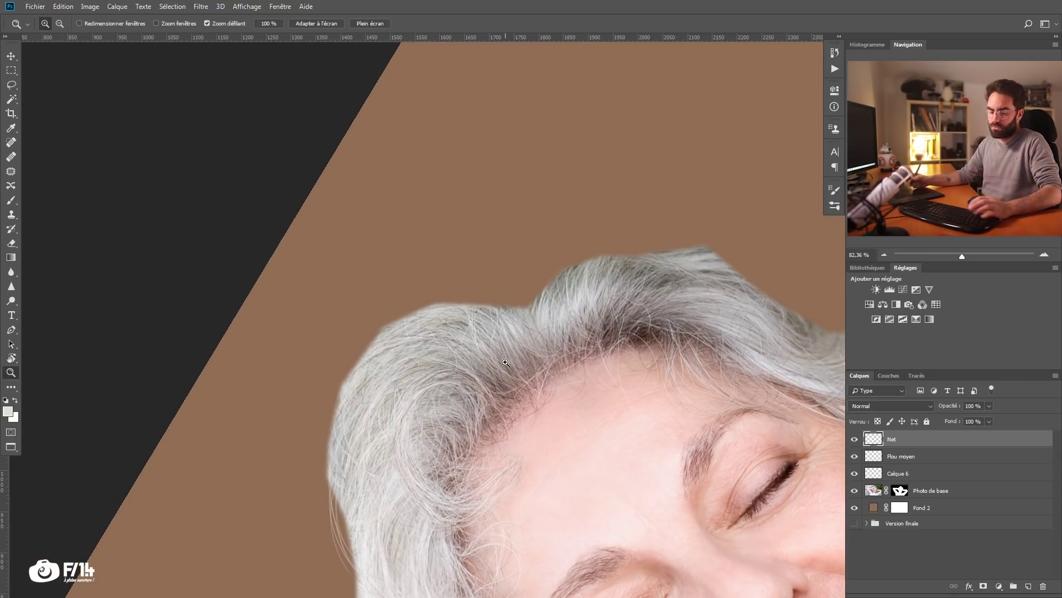
key(b)
alt+click(445, 312)
mouse_move(528, 308)
mouse_down()
mouse_move(386, 347)
mouse_move(367, 336)
mouse_up()
drag(495, 307, 322, 373)
drag(387, 316, 309, 437)
mouse_move(425, 305)
mouse_down()
mouse_move(297, 422)
mouse_move(302, 403)
mouse_up()
drag(517, 306, 323, 479)
drag(377, 335, 327, 454)
drag(316, 446, 268, 391)
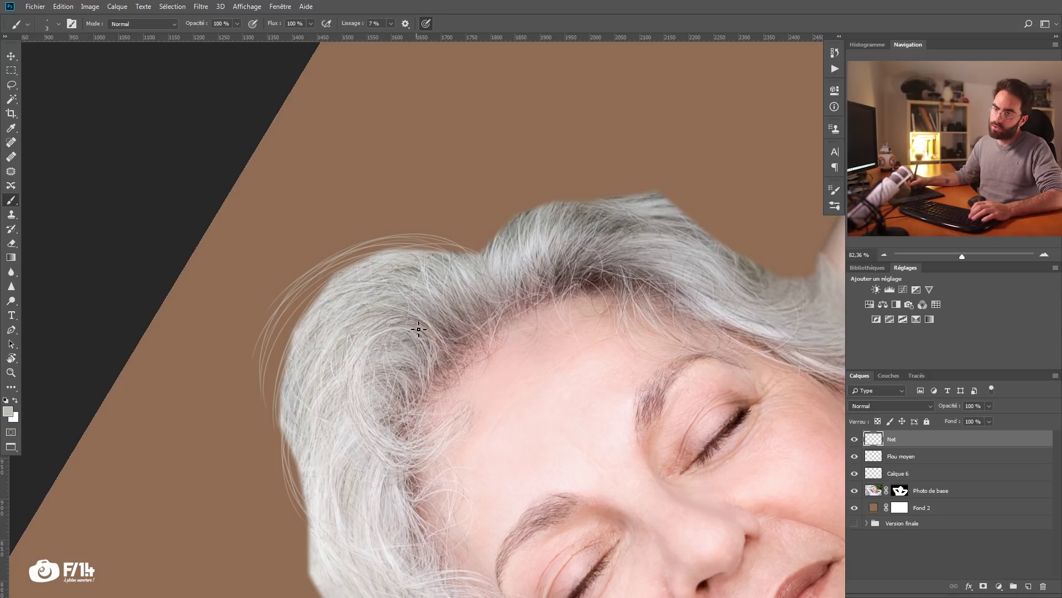
alt+click(218, 375)
mouse_move(388, 338)
mouse_down()
mouse_move(367, 457)
mouse_move(423, 459)
mouse_up()
key(ctrl+z)
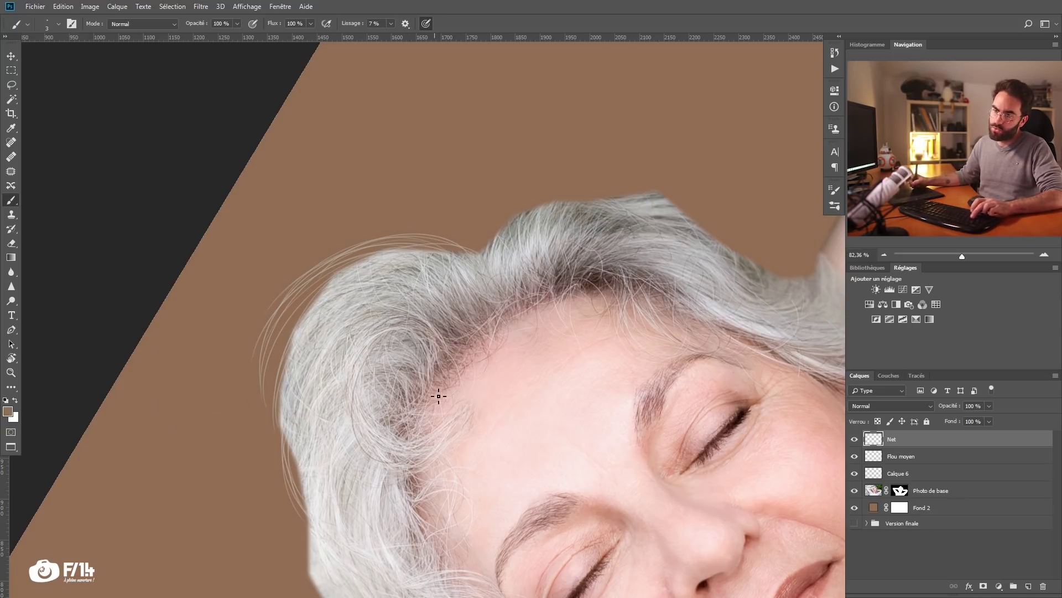
Step: Resample a grey tone at the hair edge and paint more strands along the first wave and over the neighbouring one
alt+click(365, 275)
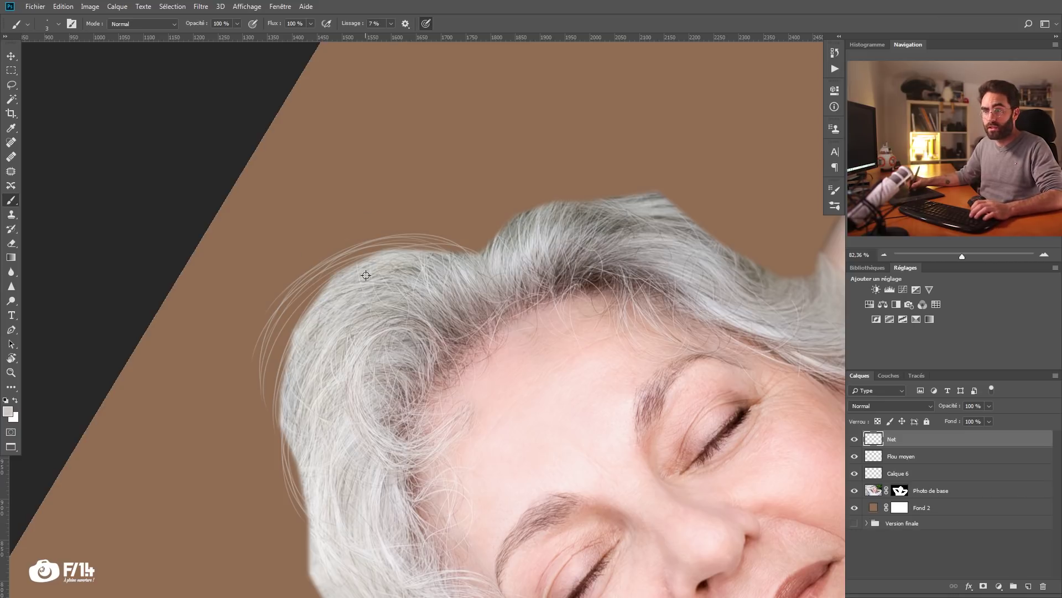
mouse_move(314, 354)
mouse_down()
mouse_move(359, 260)
mouse_move(277, 407)
mouse_up()
drag(288, 328, 269, 414)
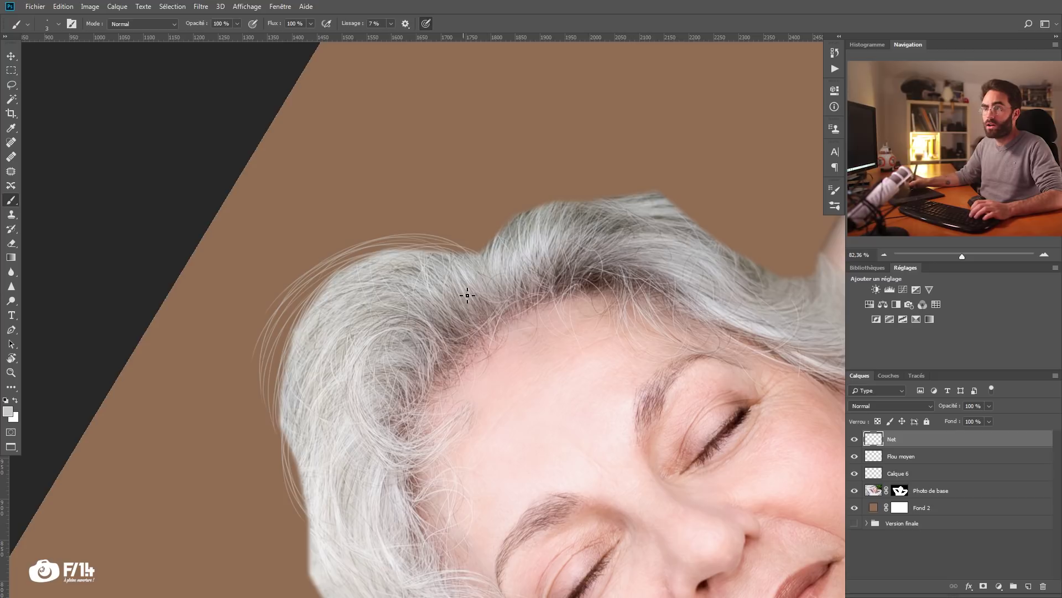
drag(473, 251, 416, 306)
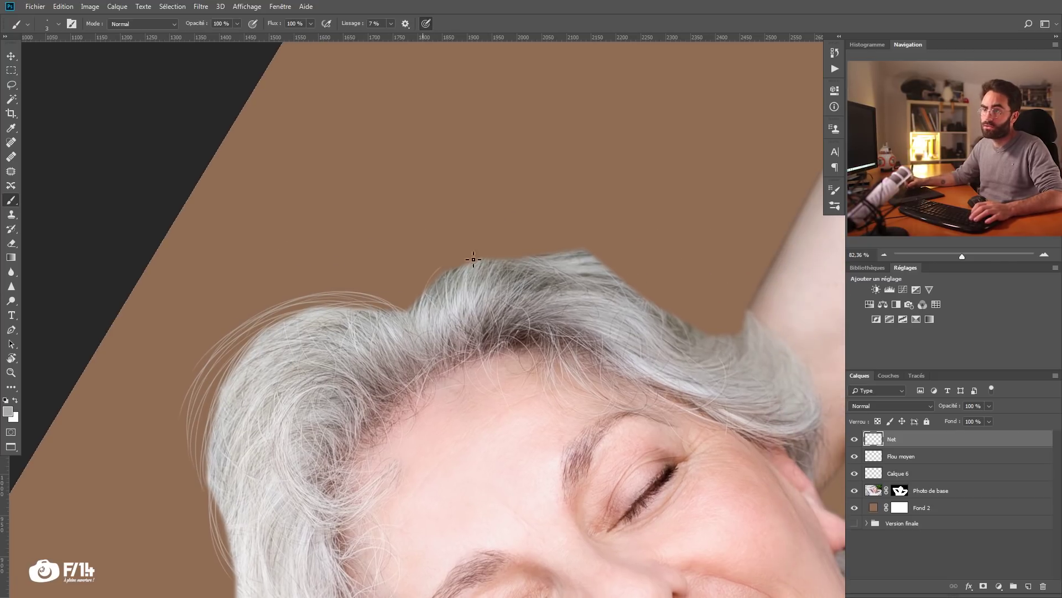
mouse_move(431, 292)
mouse_down()
mouse_move(489, 255)
mouse_move(517, 252)
mouse_up()
mouse_move(425, 292)
mouse_down()
mouse_move(463, 261)
mouse_move(562, 239)
mouse_move(556, 248)
mouse_up()
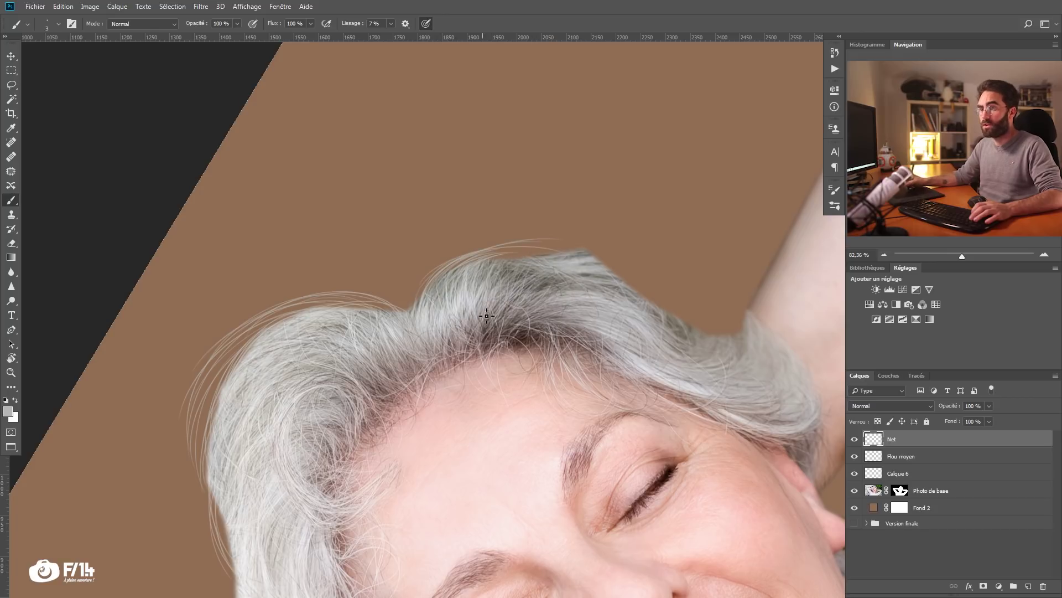
Step: Try a large arc above the hair, undo it, and paint finer flyaway strands around the second wave
drag(389, 254, 599, 226)
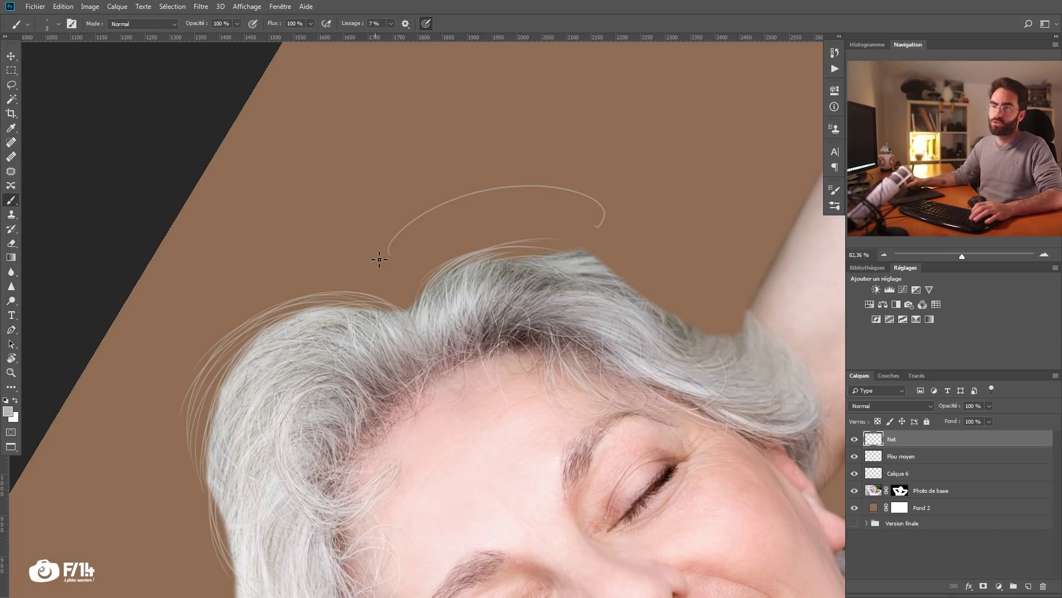
key(ctrl+z)
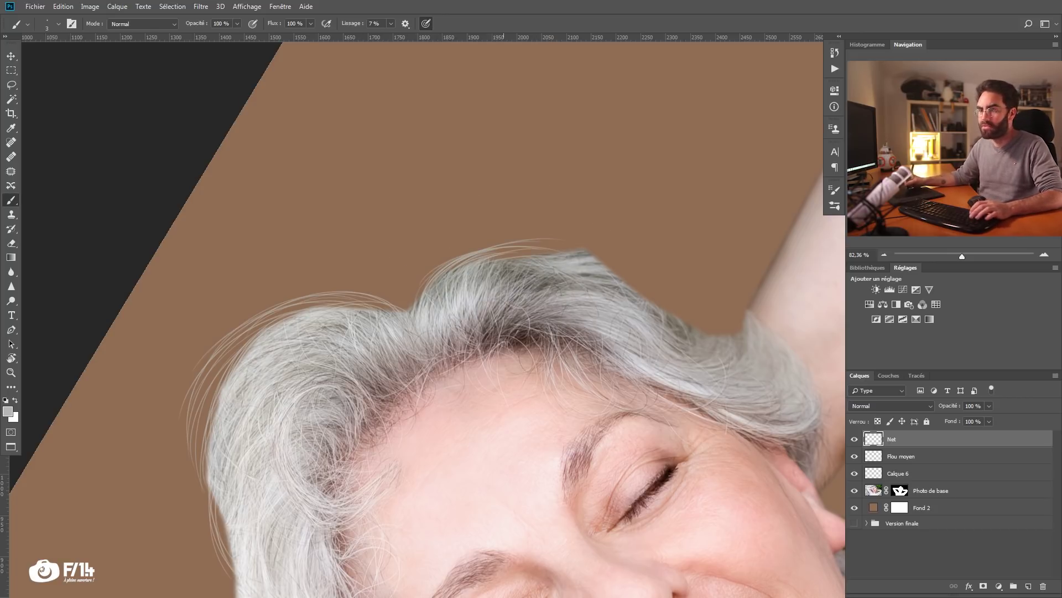
mouse_move(525, 291)
mouse_down()
mouse_move(604, 228)
mouse_move(603, 243)
mouse_up()
mouse_move(475, 303)
mouse_down()
mouse_move(523, 287)
mouse_move(480, 223)
mouse_up()
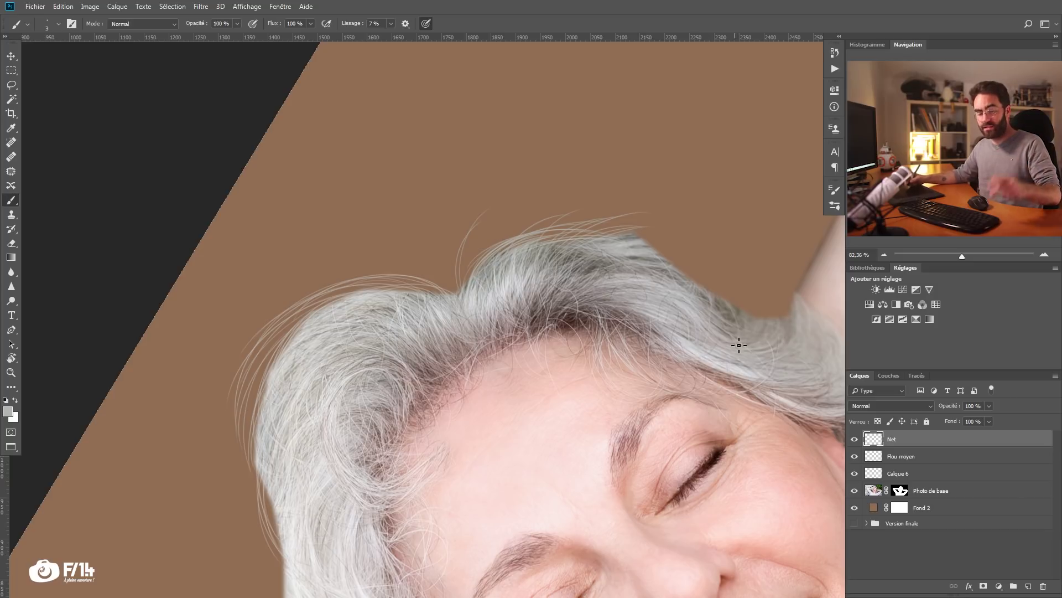
Step: Temporarily disable the Photo de base layer mask, trace the original's stray looping hairs above the head, and re-enable the mask
shift+click(907, 490)
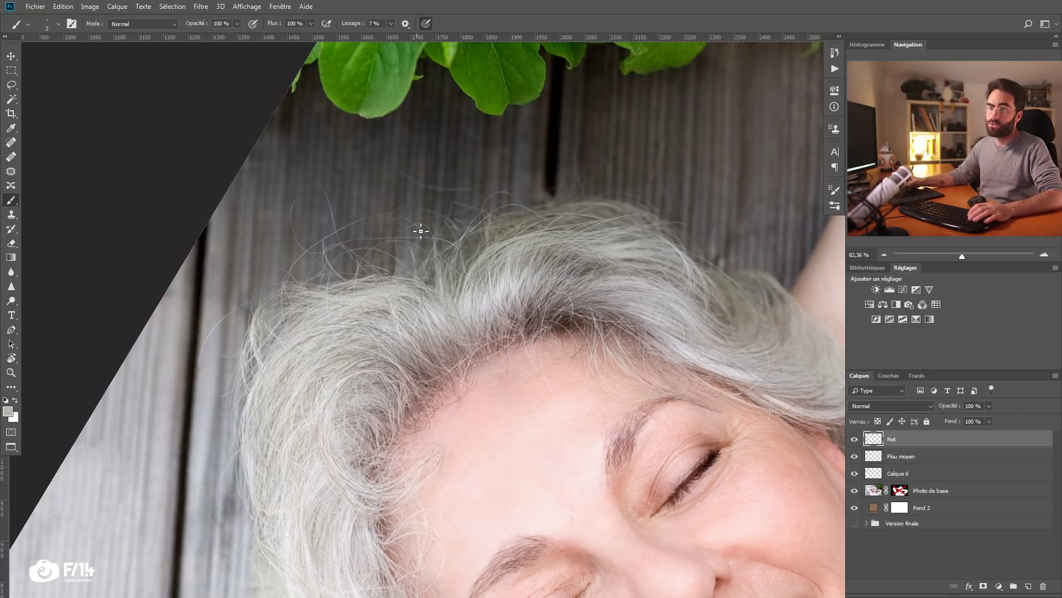
alt+click(367, 288)
mouse_move(343, 279)
mouse_down()
mouse_move(284, 173)
mouse_move(322, 208)
mouse_up()
mouse_move(360, 280)
mouse_down()
mouse_move(328, 228)
mouse_move(299, 232)
mouse_up()
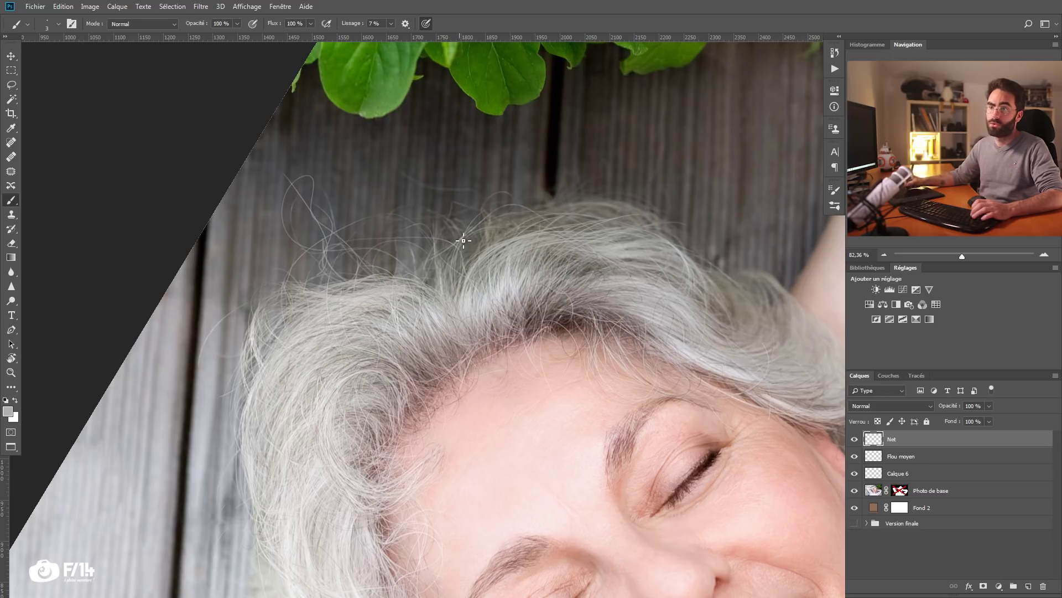
drag(390, 257, 409, 202)
drag(382, 277, 456, 216)
drag(473, 260, 514, 213)
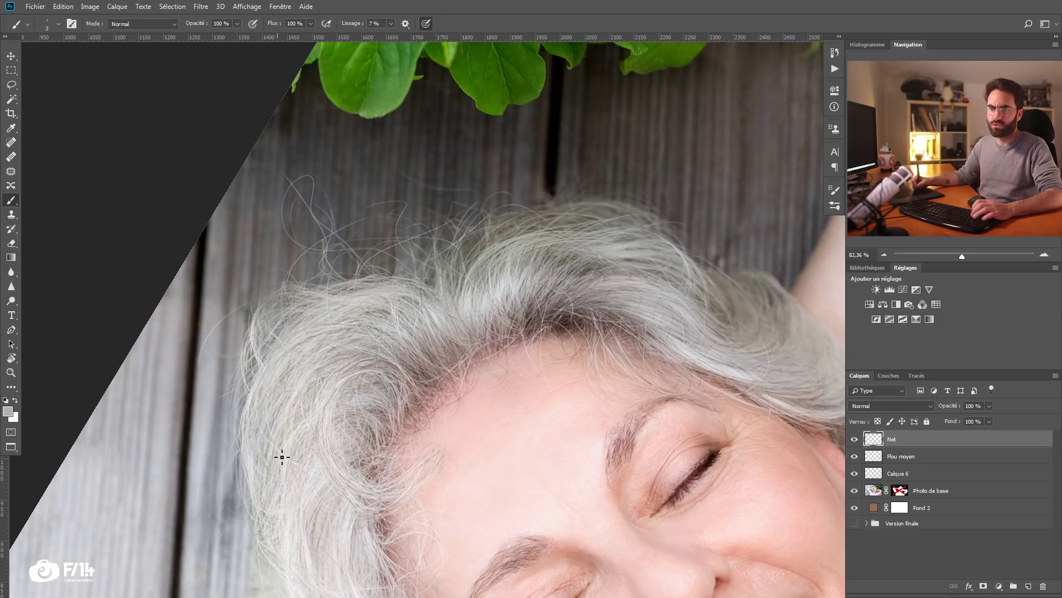
drag(471, 313, 479, 241)
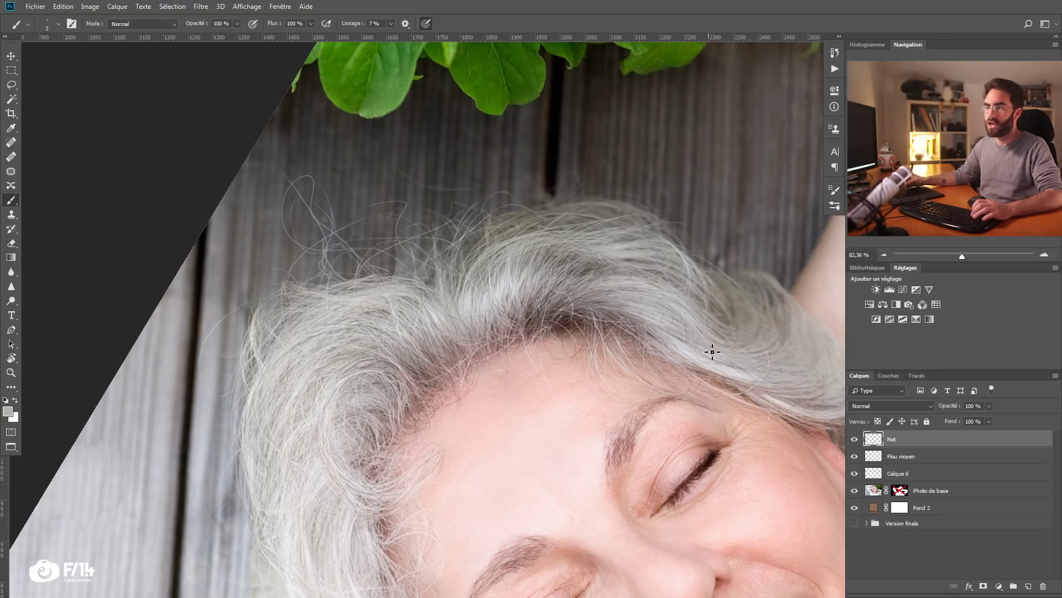
shift+click(899, 490)
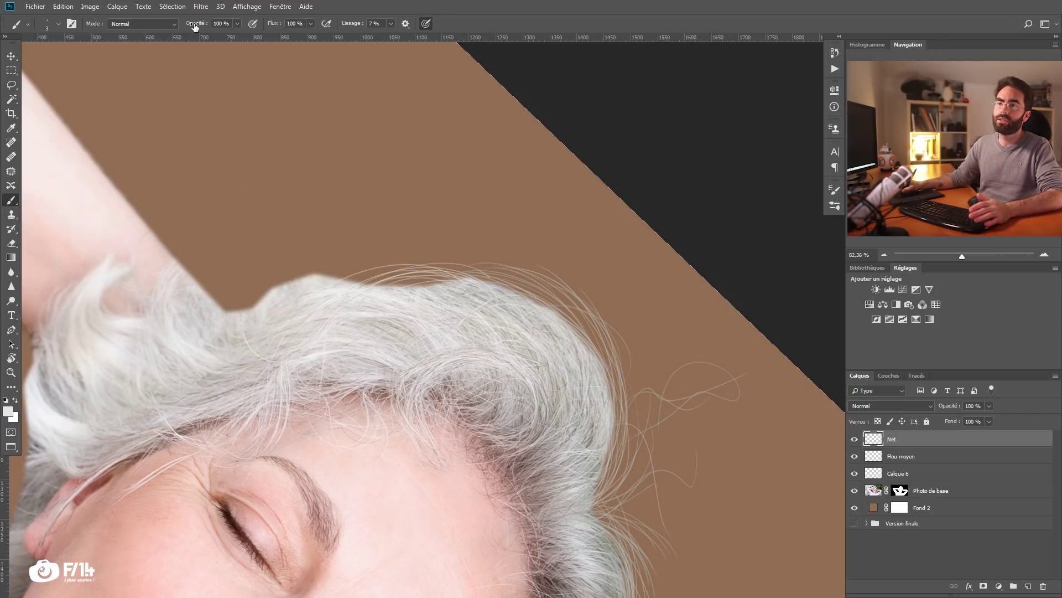
Step: Reduce the brush opacity to 17 %, check the unmasked original hair, and paint fainter strands outside the hair edge
drag(195, 26, 166, 33)
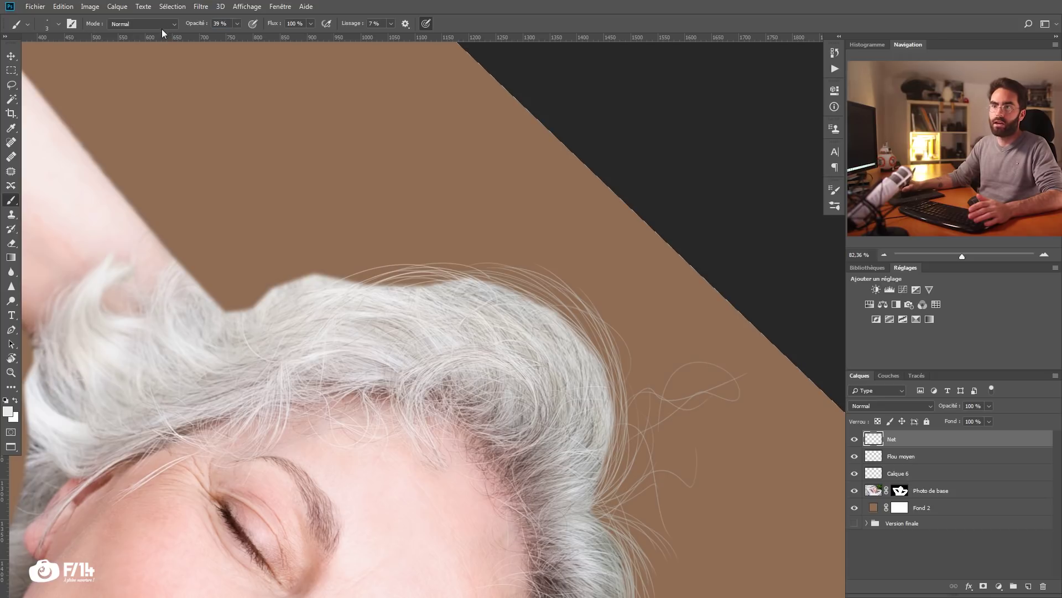
shift+click(900, 491)
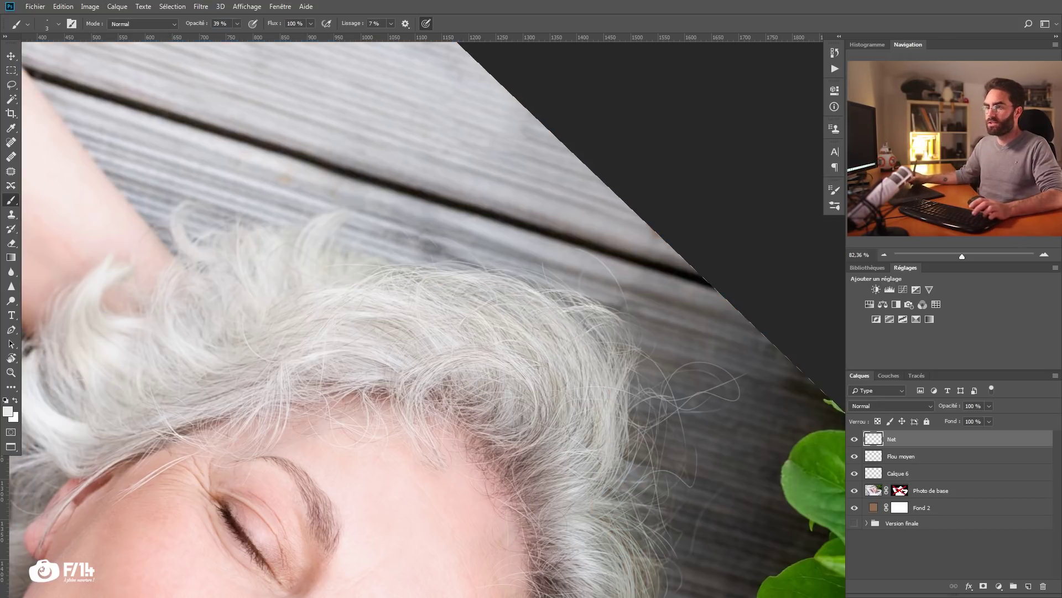
drag(510, 349, 401, 246)
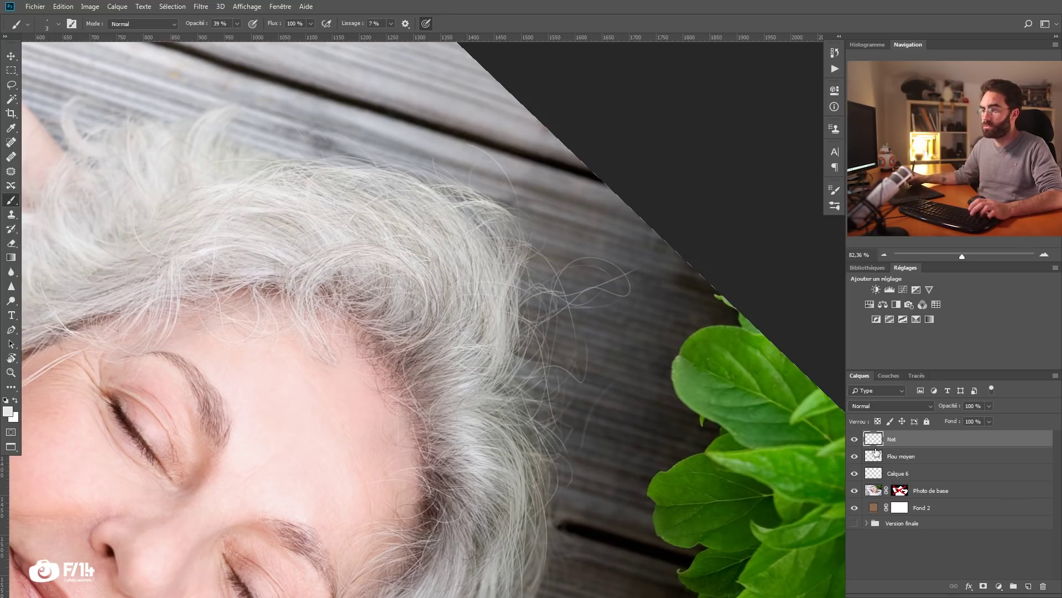
shift+click(900, 491)
drag(413, 320, 423, 338)
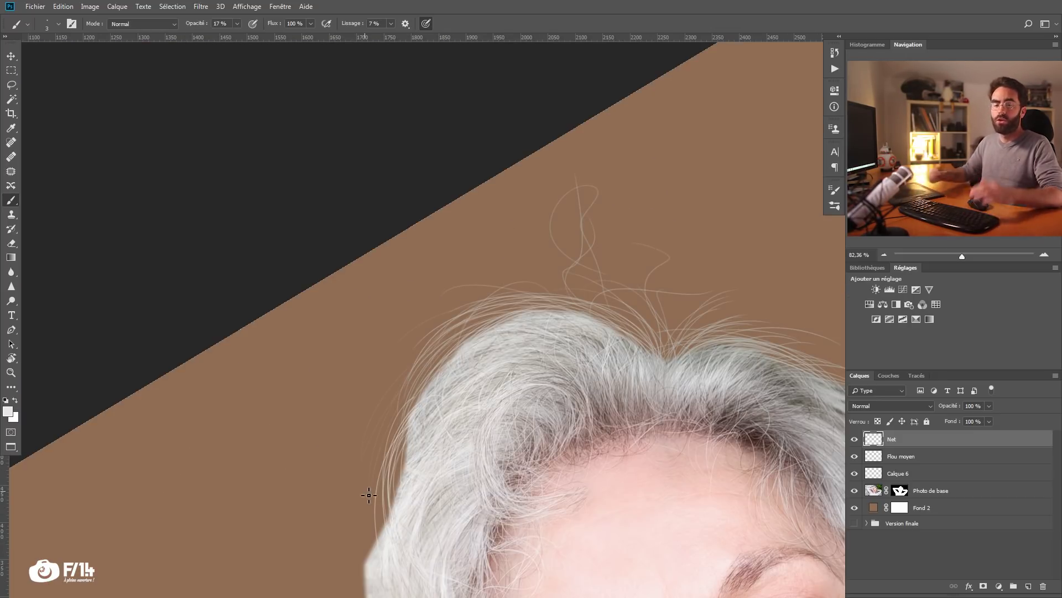
Step: Sample different greys from the hair, ending on a light tone, and set the brush's brightness variation to 10 %
alt+click(521, 347)
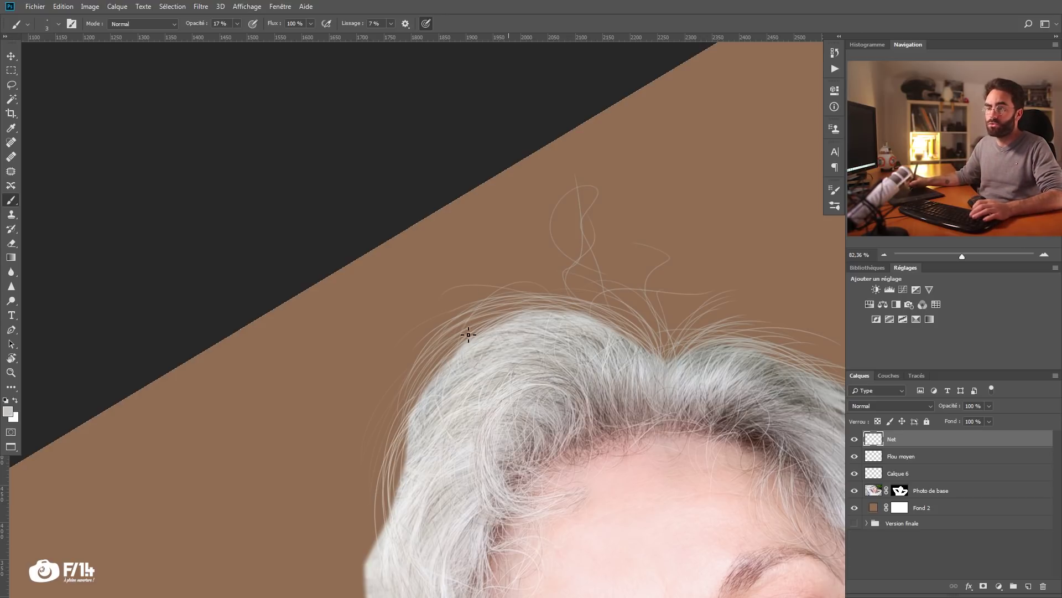
alt+click(593, 383)
alt+click(507, 349)
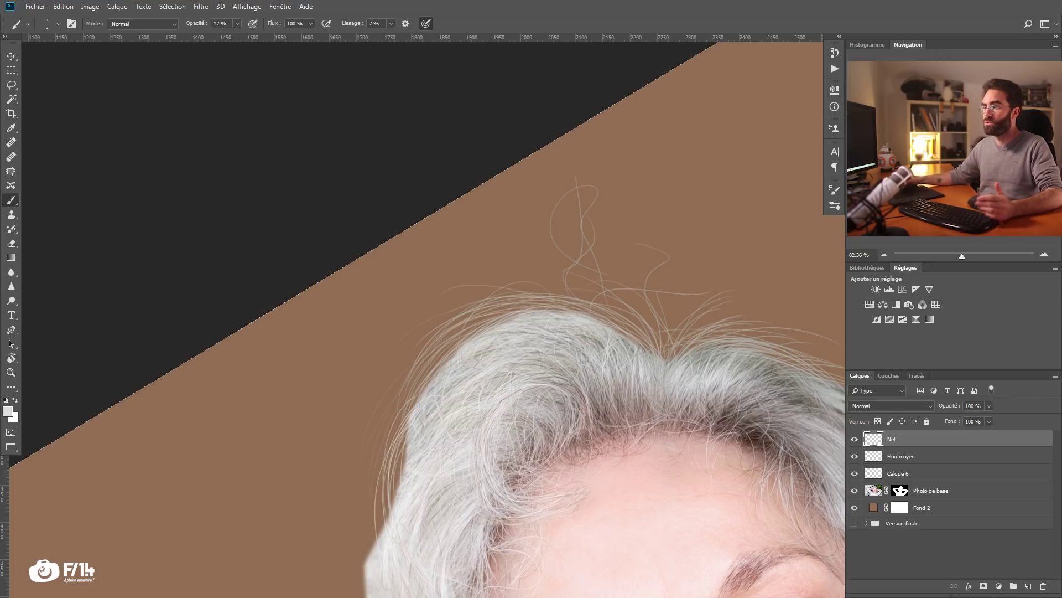
click(834, 190)
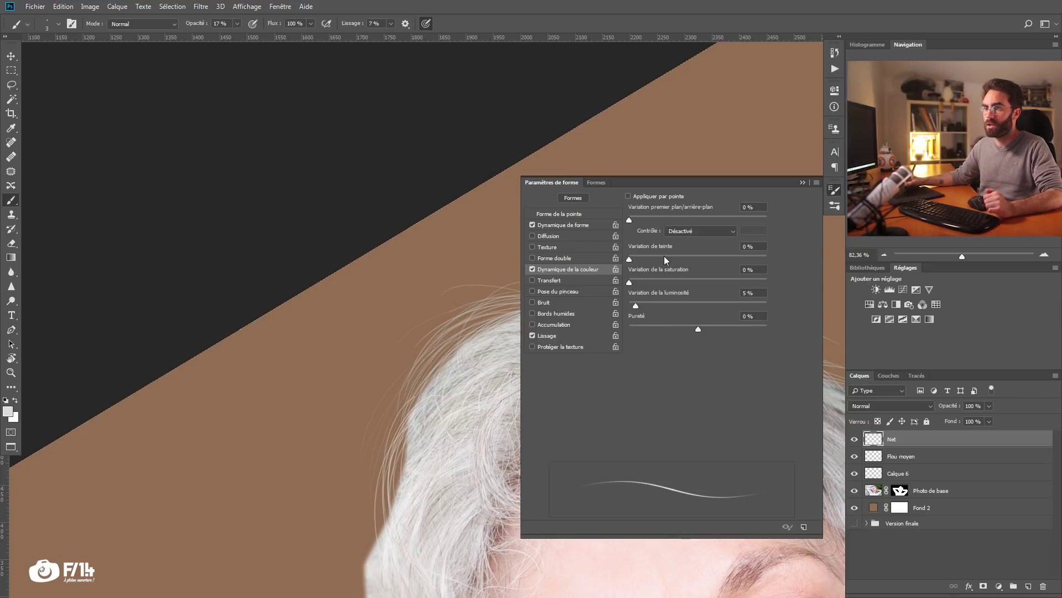
drag(639, 302, 643, 303)
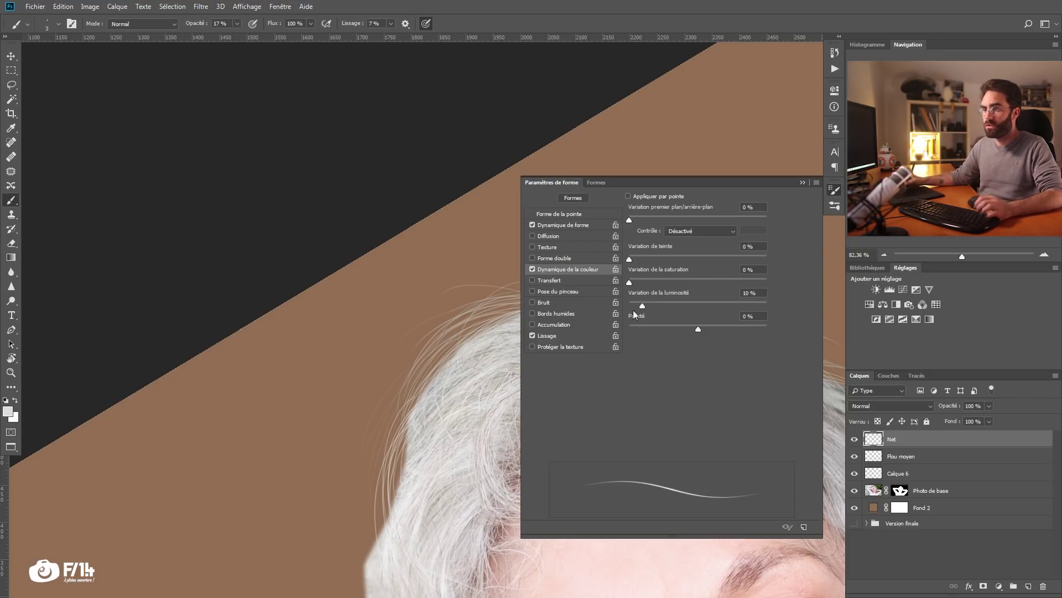
click(803, 182)
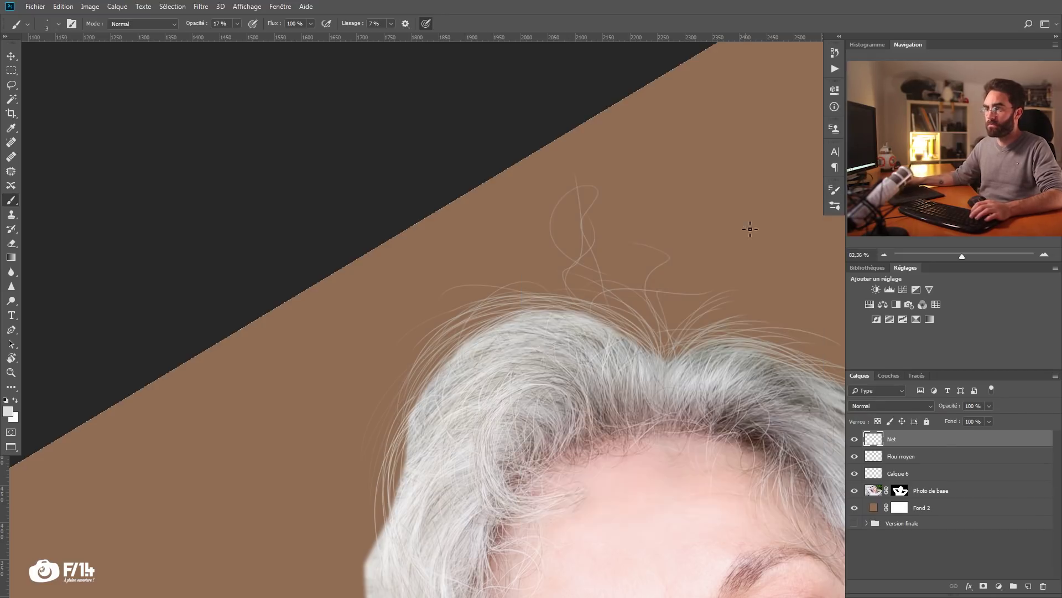
Step: Restore the brush opacity to 100 % and sample a darker grey from the hair
drag(196, 23, 346, 27)
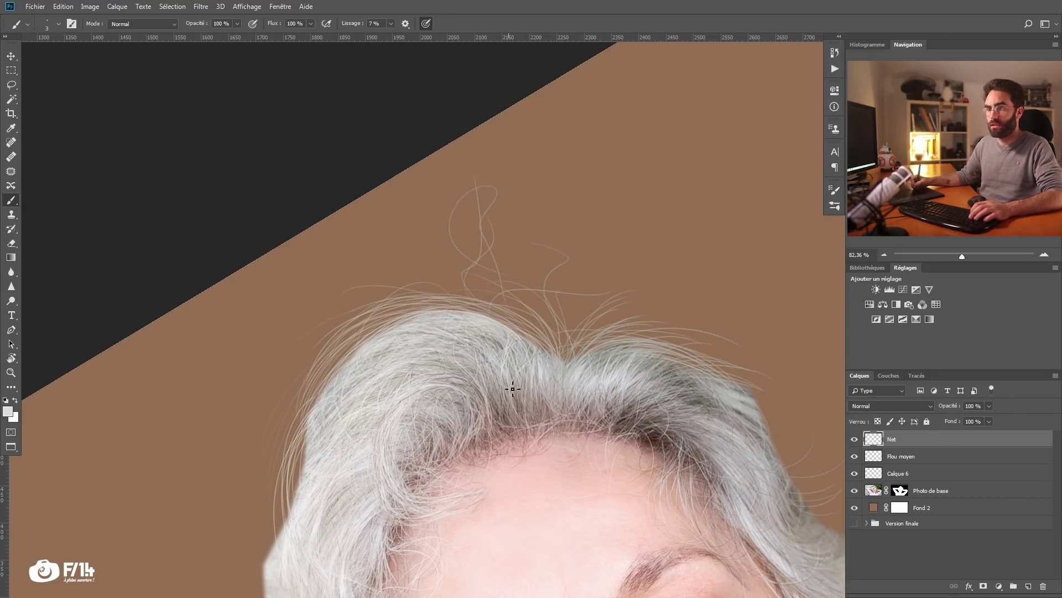
alt+click(543, 356)
alt+click(602, 373)
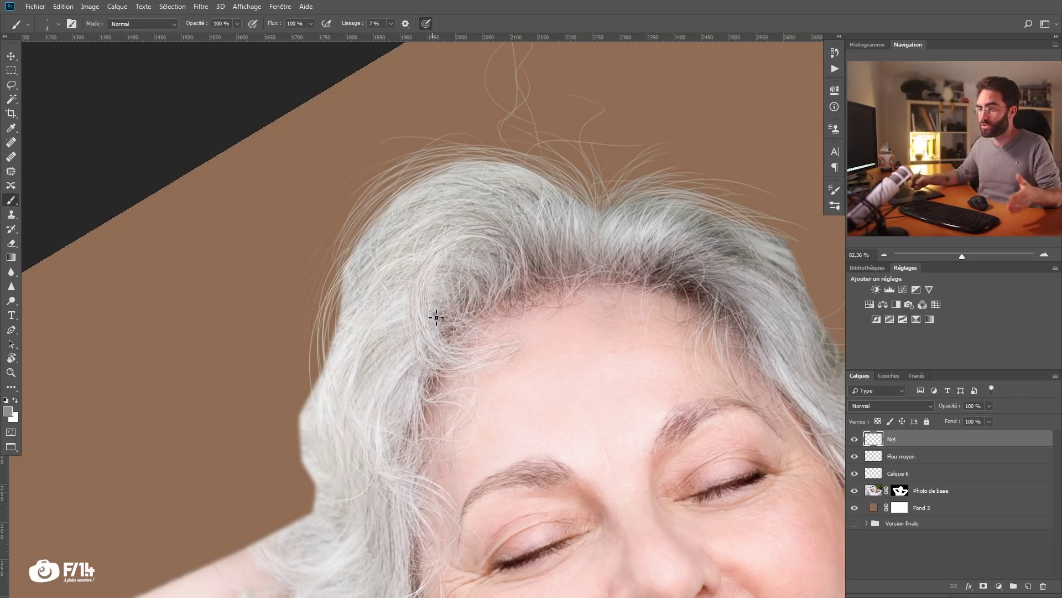
Step: Rename the Calque 6 layer as Flou complet
double_click(898, 473)
text(Flou complet)
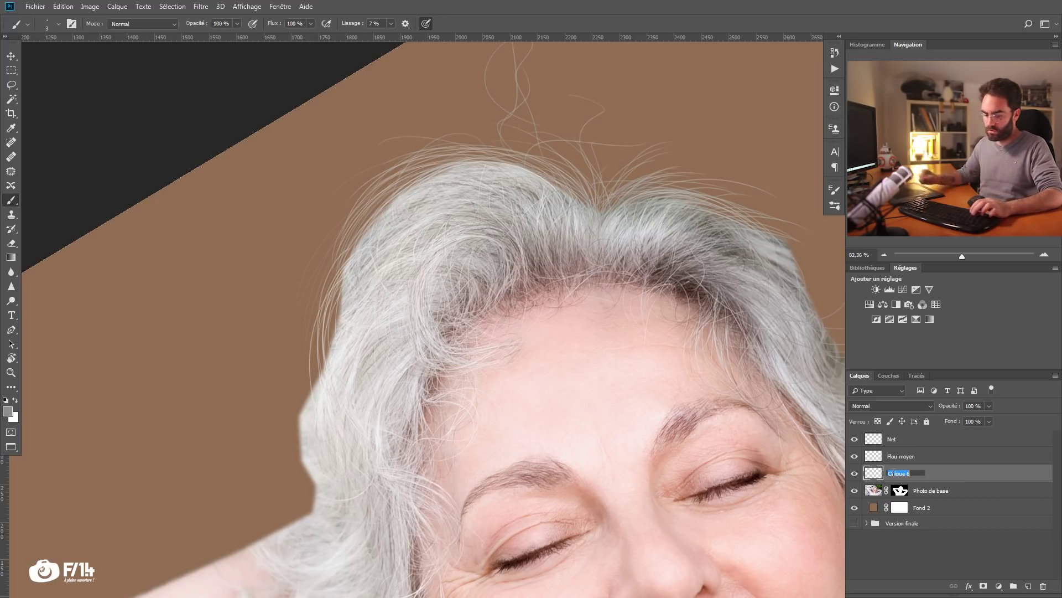
key(Return)
Step: Set the brush thickness to 10 px and paint thicker strands off the lower hair edge below the ear on Flou complet
scroll(455, 372, down, 3)
mouse_move(455, 372)
mouse_down()
mouse_move(473, 301)
mouse_move(522, 239)
mouse_up()
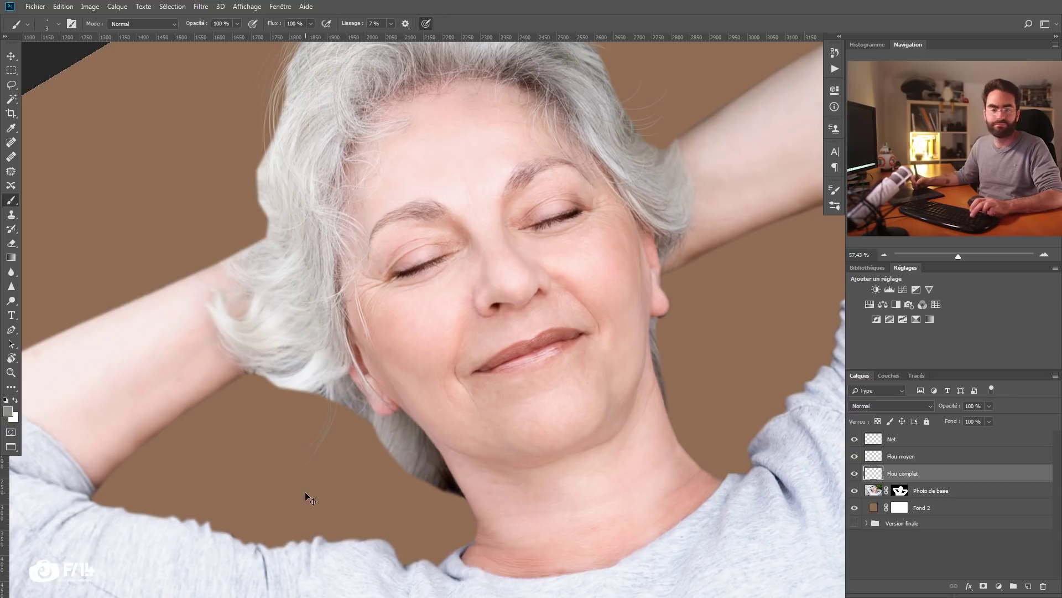
scroll(306, 483, up, 2)
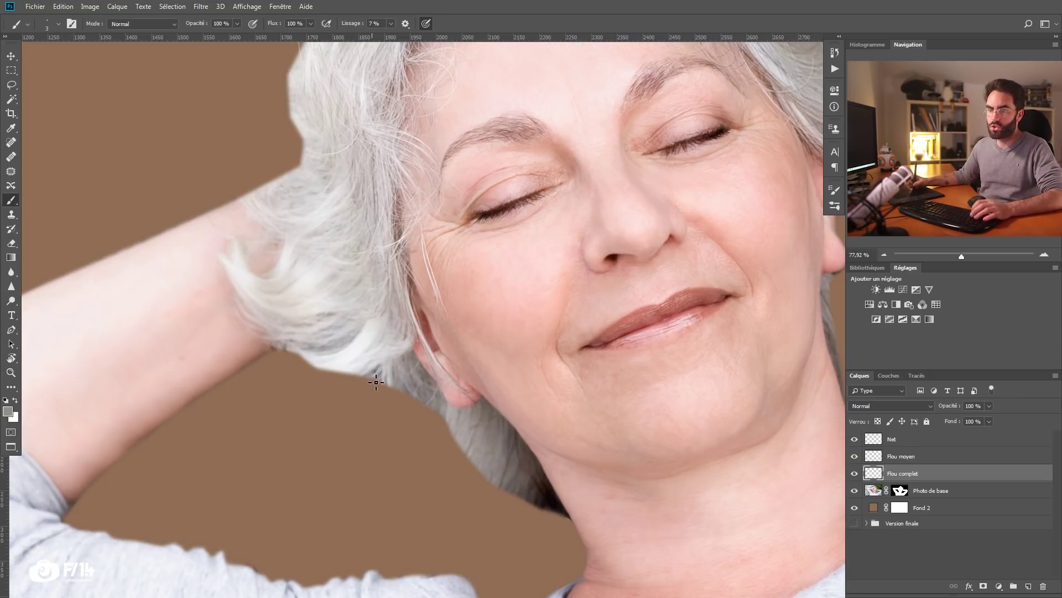
key(bracketright)
key(bracketright)
key(bracketright)
key(bracketright)
key(bracketright)
key(bracketright)
key(bracketright)
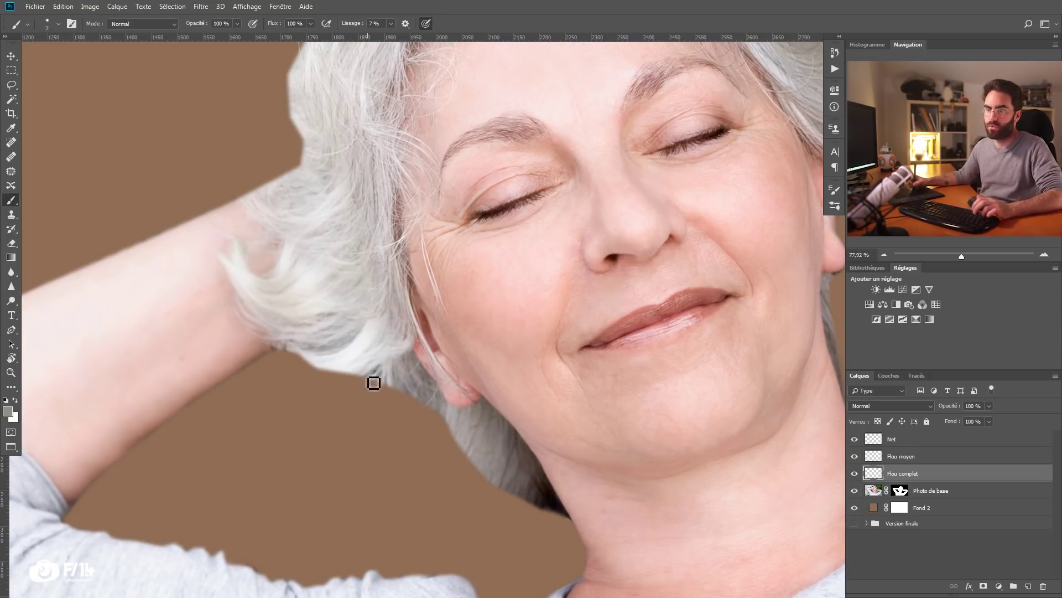
right_click(371, 374)
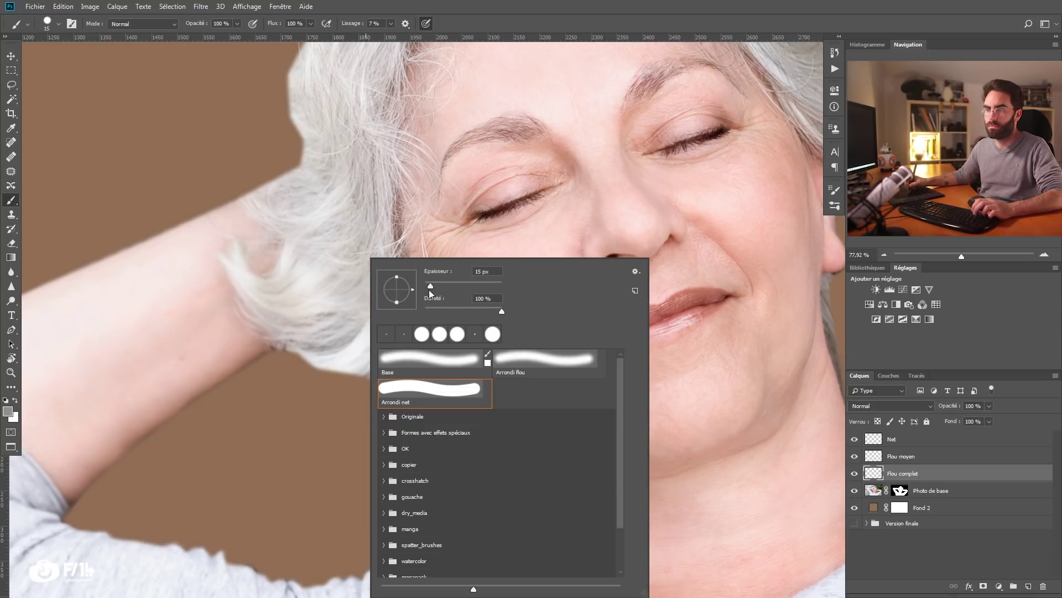
click(852, 365)
drag(475, 450, 426, 494)
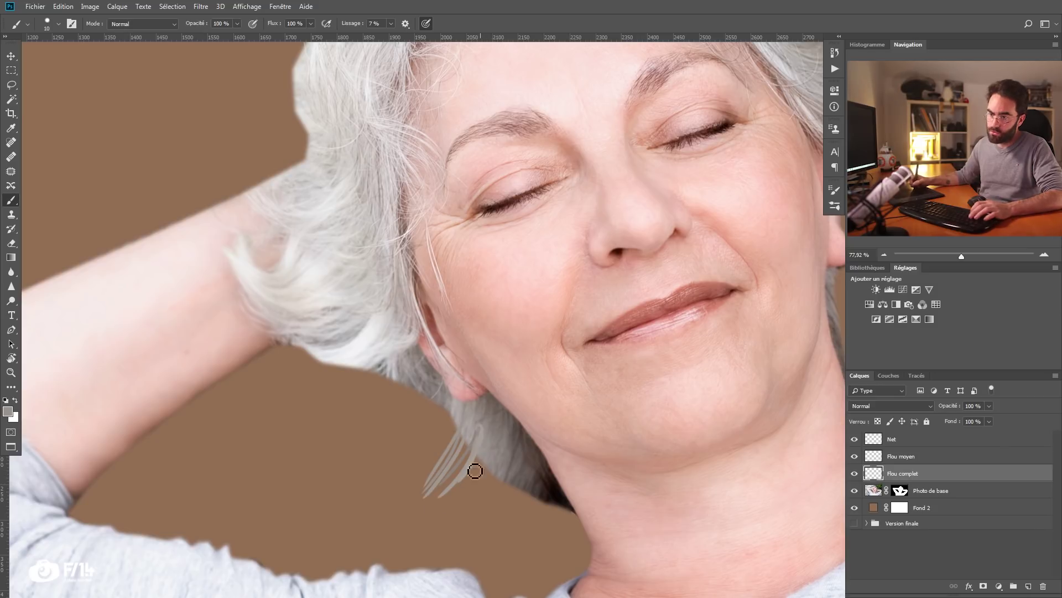
Step: Turn off the Photo de base mask to use the original hair as reference and undo the last strands painted below the ear
shift+click(901, 490)
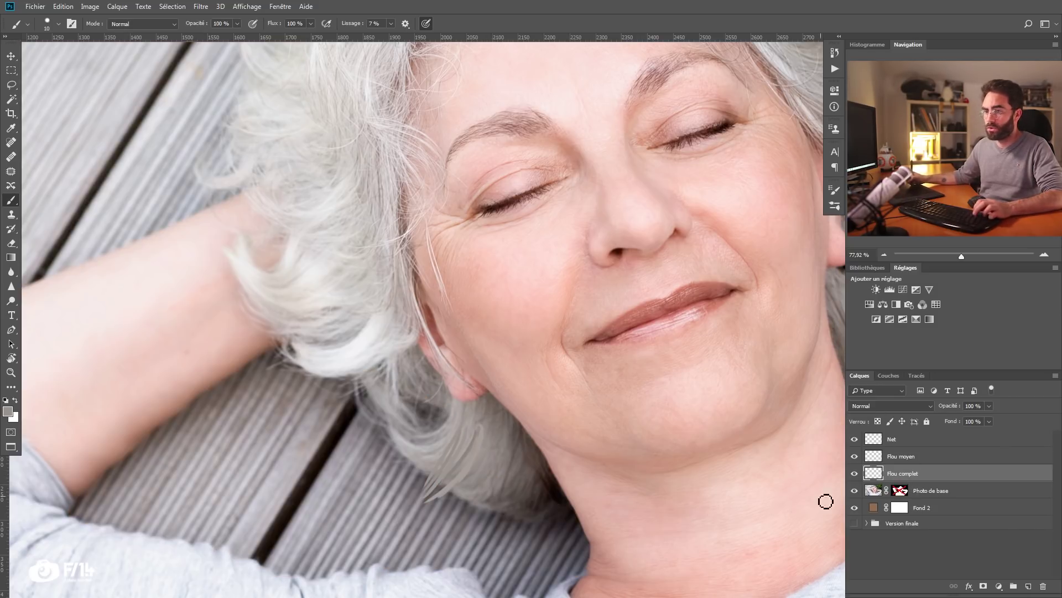
mouse_move(407, 484)
mouse_down()
mouse_move(390, 472)
mouse_move(348, 270)
mouse_move(457, 216)
mouse_up()
key(r)
key(b)
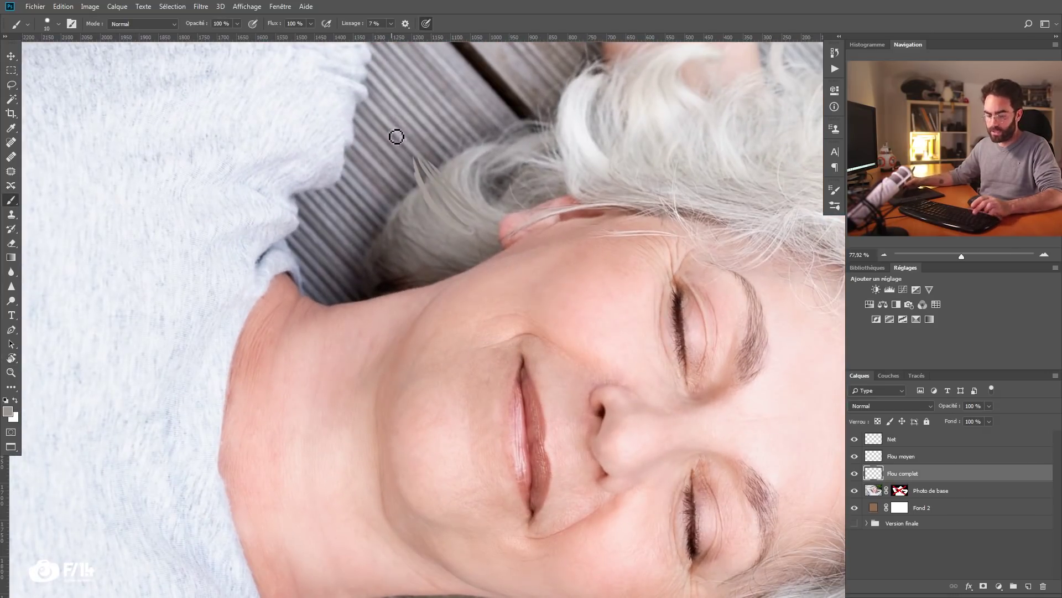
key(ctrl+z)
key(ctrl+z)
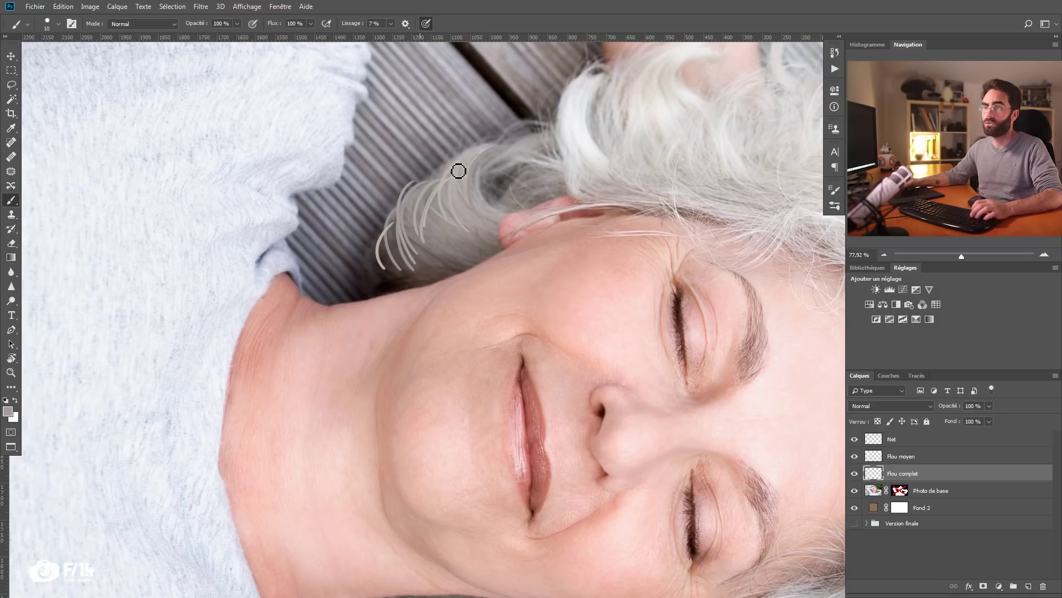
Step: Paint curved strands on Flou complet following the original hair behind the ear and the lighter lock above it
drag(461, 146, 439, 244)
mouse_move(485, 150)
mouse_down()
mouse_move(469, 231)
mouse_move(470, 184)
mouse_move(482, 244)
mouse_up()
mouse_move(468, 176)
mouse_down()
mouse_move(468, 221)
mouse_move(441, 254)
mouse_up()
mouse_move(430, 182)
mouse_down()
mouse_move(430, 226)
mouse_move(421, 194)
mouse_up()
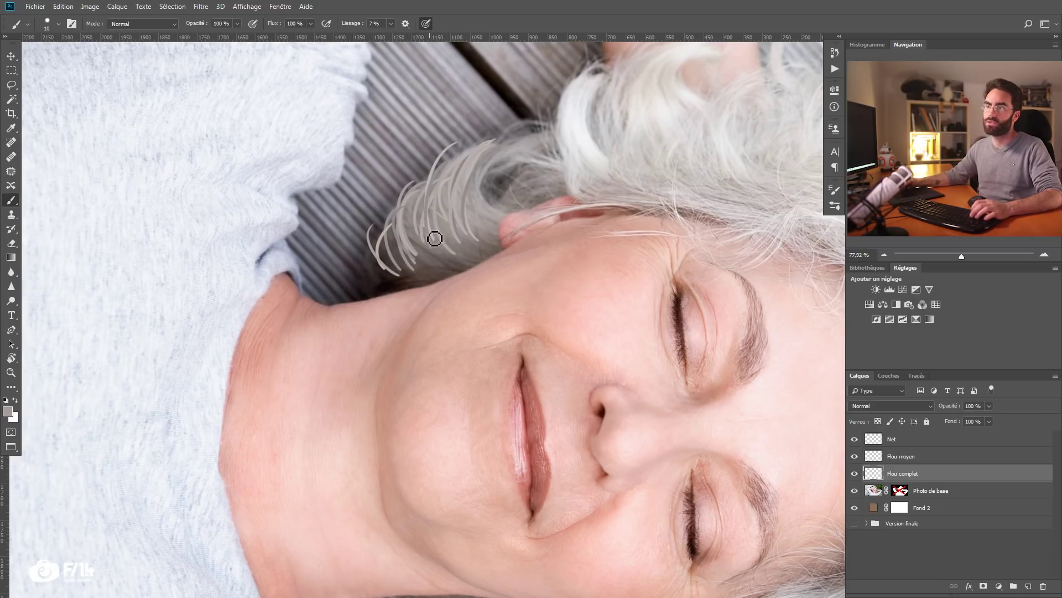
scroll(570, 201, up, 5)
drag(587, 193, 548, 261)
drag(399, 283, 360, 378)
drag(495, 304, 336, 313)
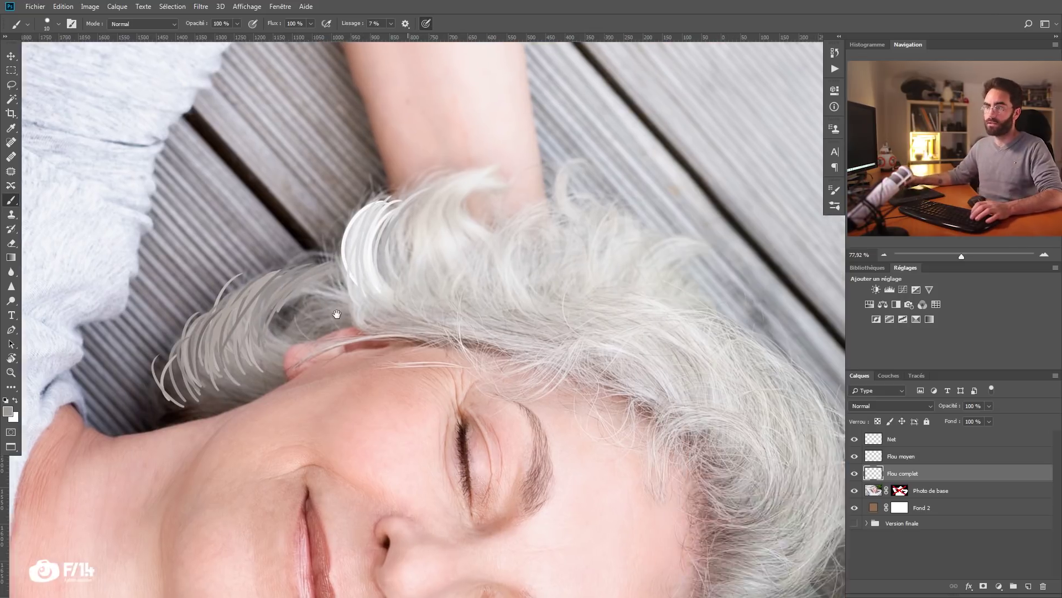
Step: Re-enable the Photo de base mask and paint light and darker grey strands beyond the cut-out hair edges on Flou complet
drag(498, 443, 316, 266)
shift+click(900, 491)
drag(663, 351, 420, 531)
drag(387, 310, 474, 238)
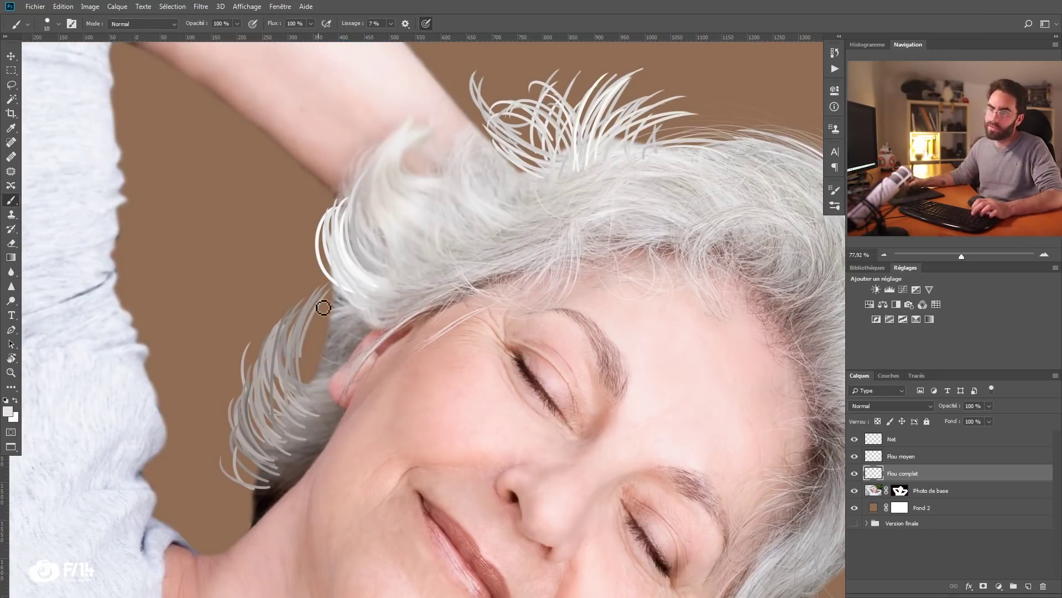
drag(320, 304, 274, 382)
drag(398, 221, 351, 273)
drag(492, 232, 451, 152)
drag(266, 323, 293, 259)
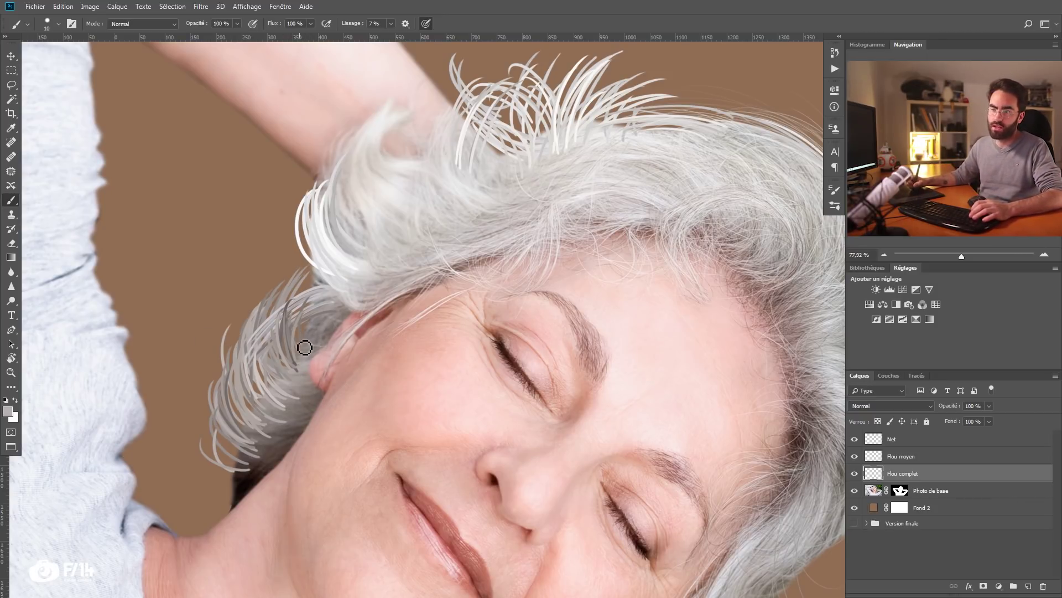
Step: Lower the brush opacity to 11 % and apply a Gaussian blur with a 4,8 pixel radius to the Flou complet layer
drag(199, 24, 187, 27)
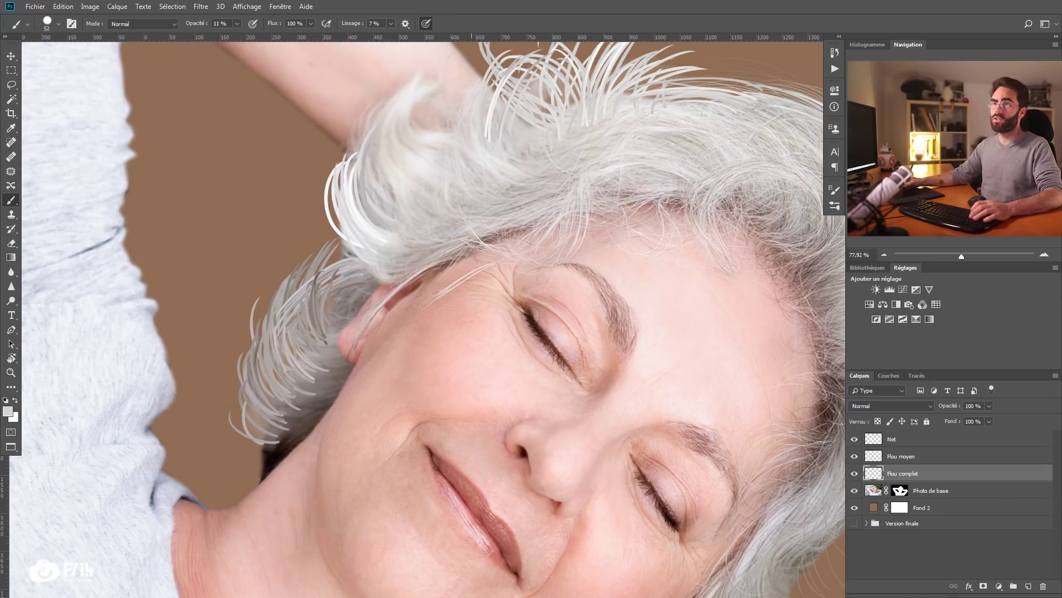
click(201, 6)
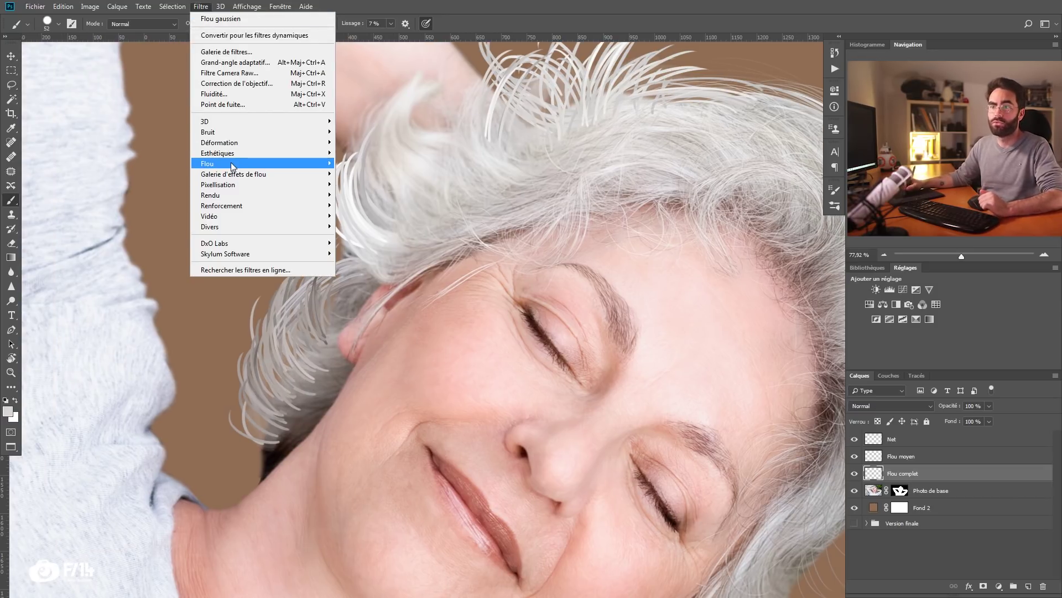
mouse_move(231, 164)
click(150, 216)
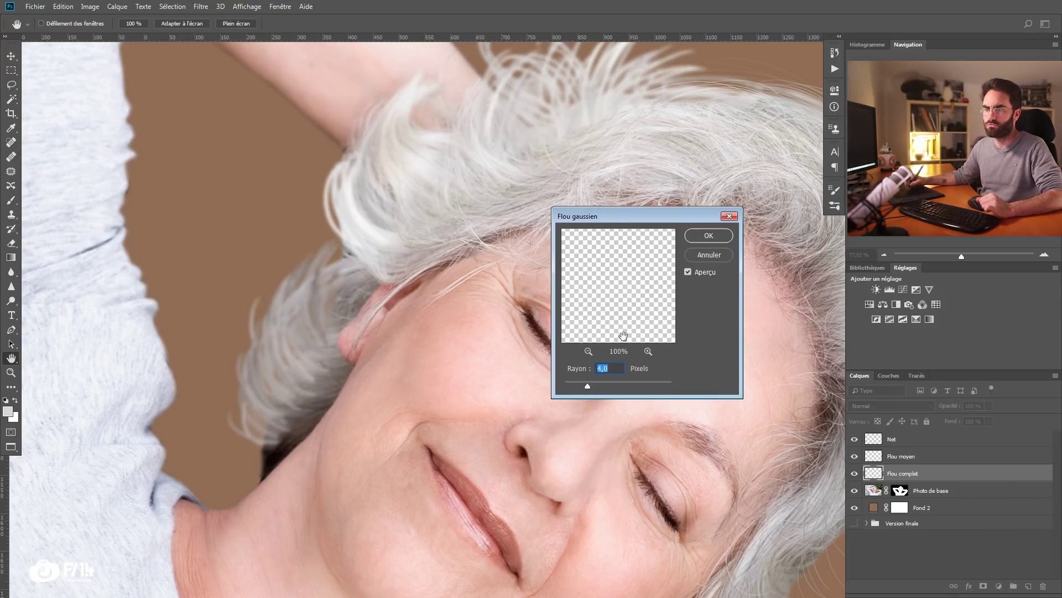
drag(582, 384, 587, 386)
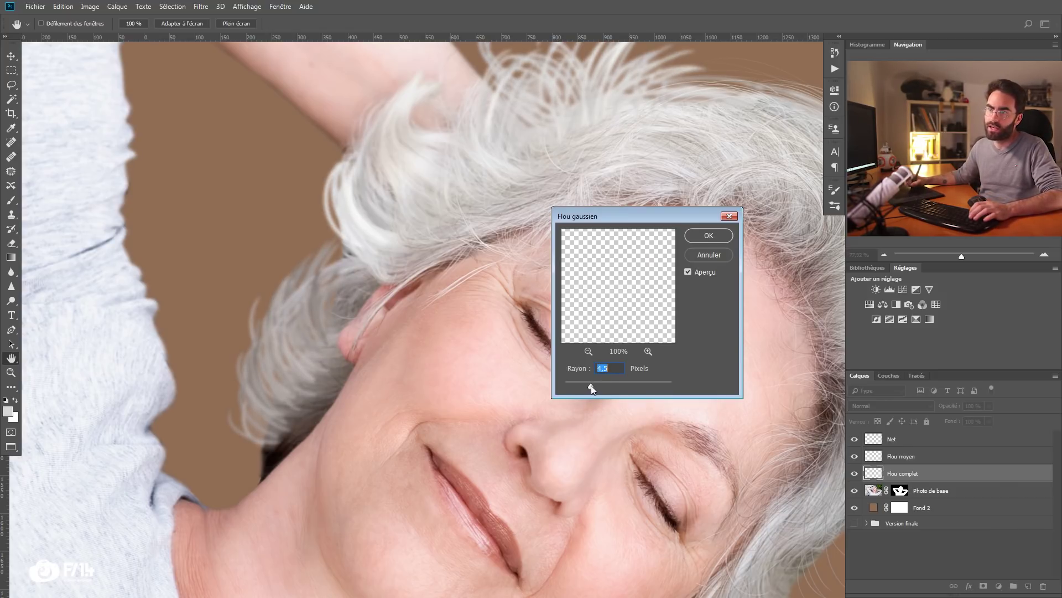
drag(587, 386, 583, 386)
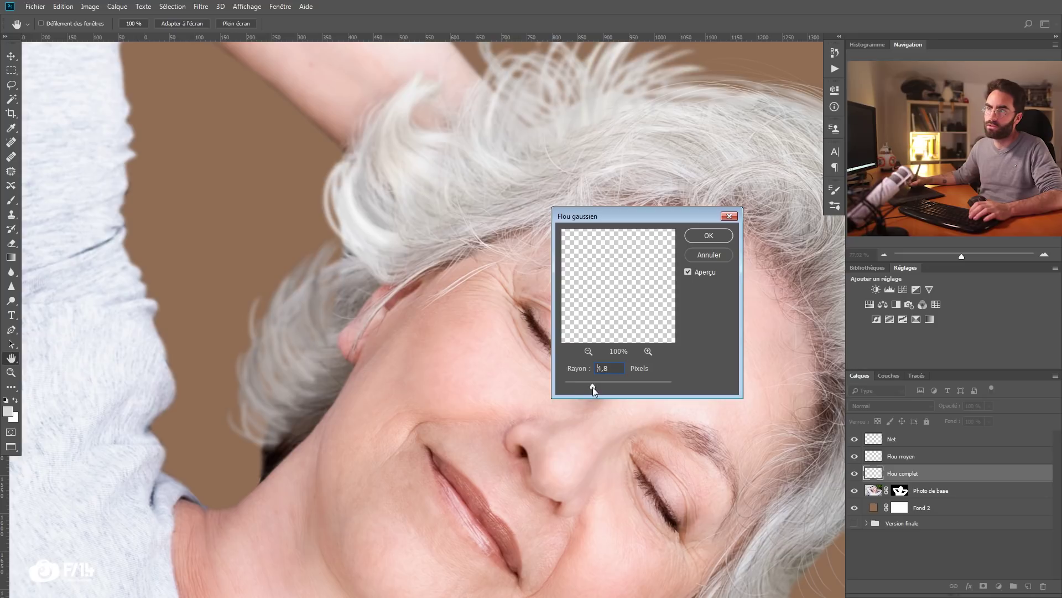
click(709, 235)
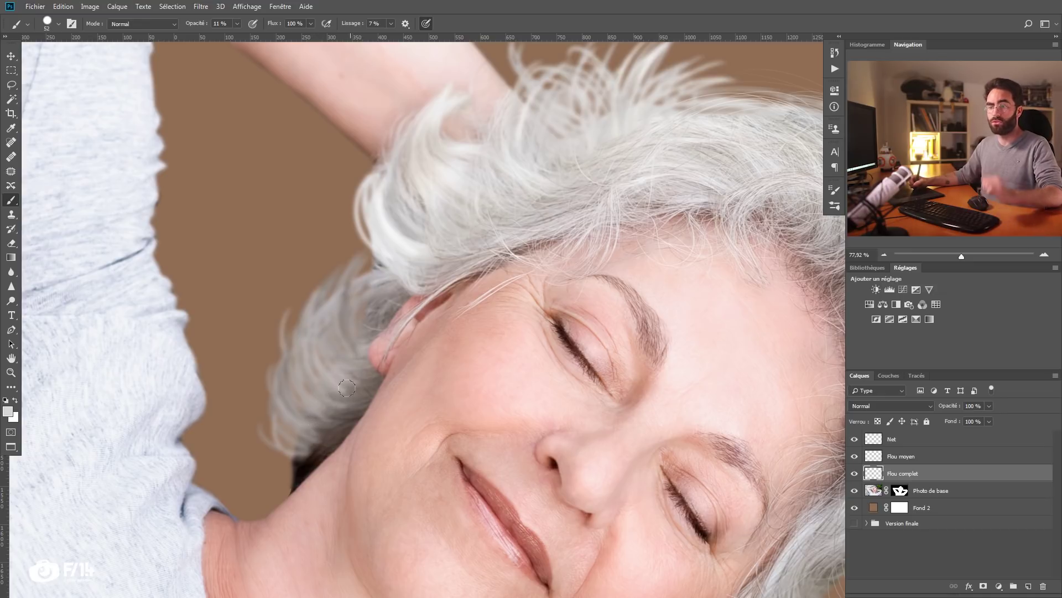
Step: Examine the Photo de base mask's outline as a selection and compare the photo with and without its mask
drag(332, 401, 324, 370)
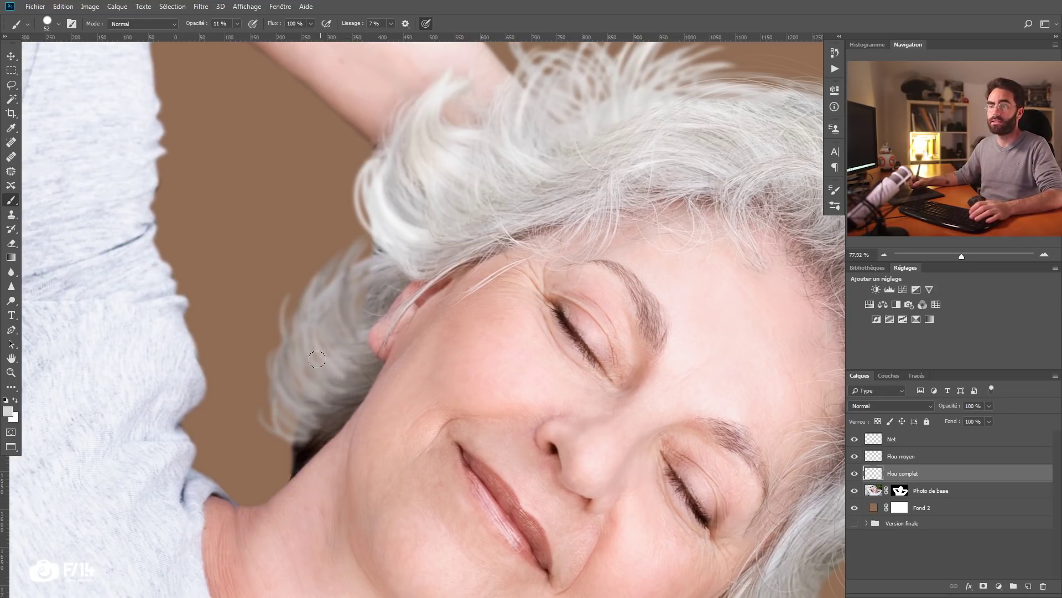
click(901, 492)
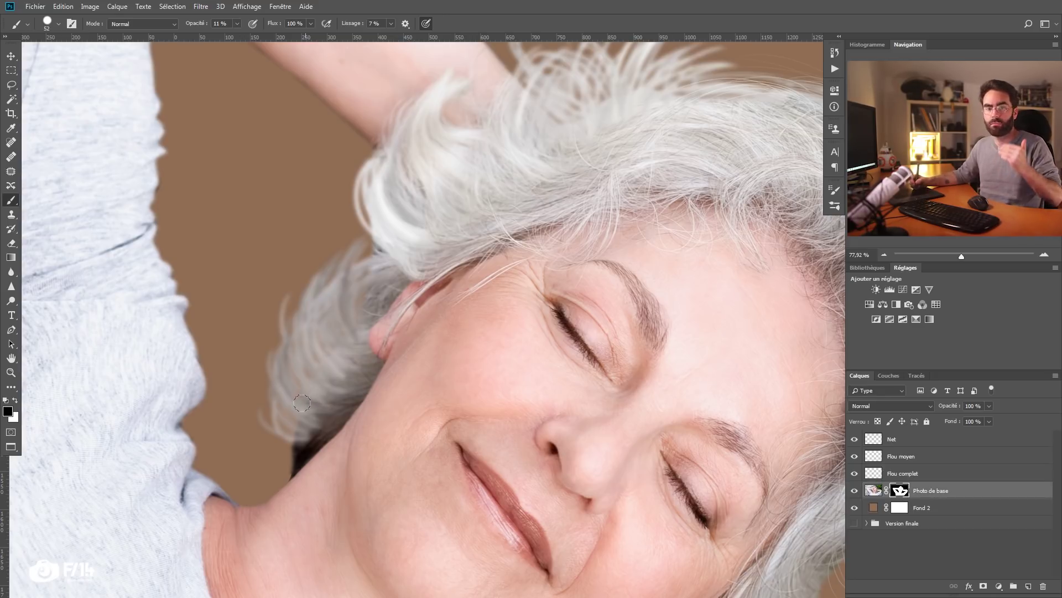
ctrl+click(900, 492)
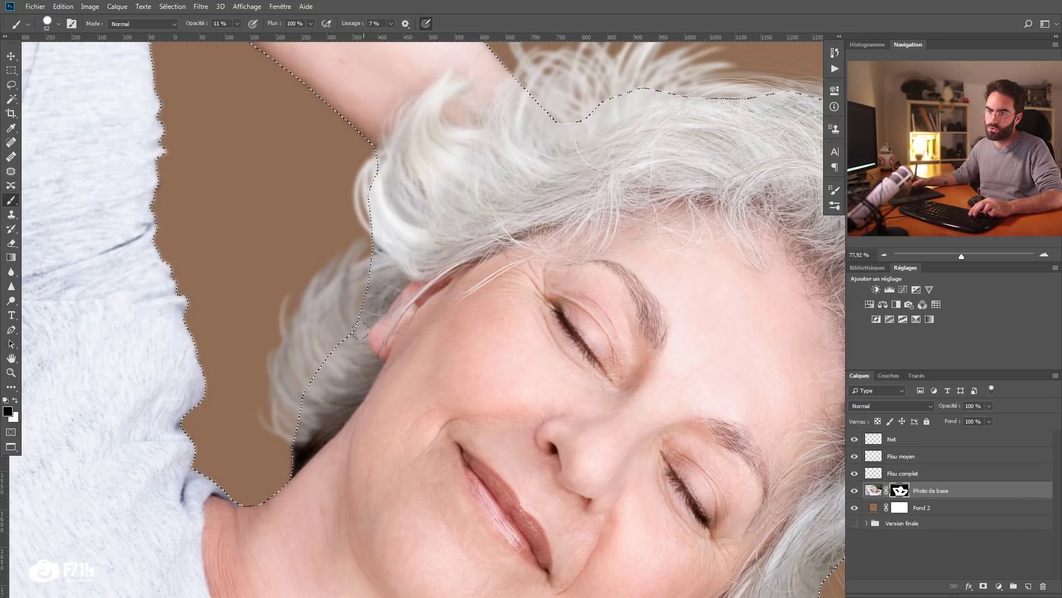
key(ctrl+d)
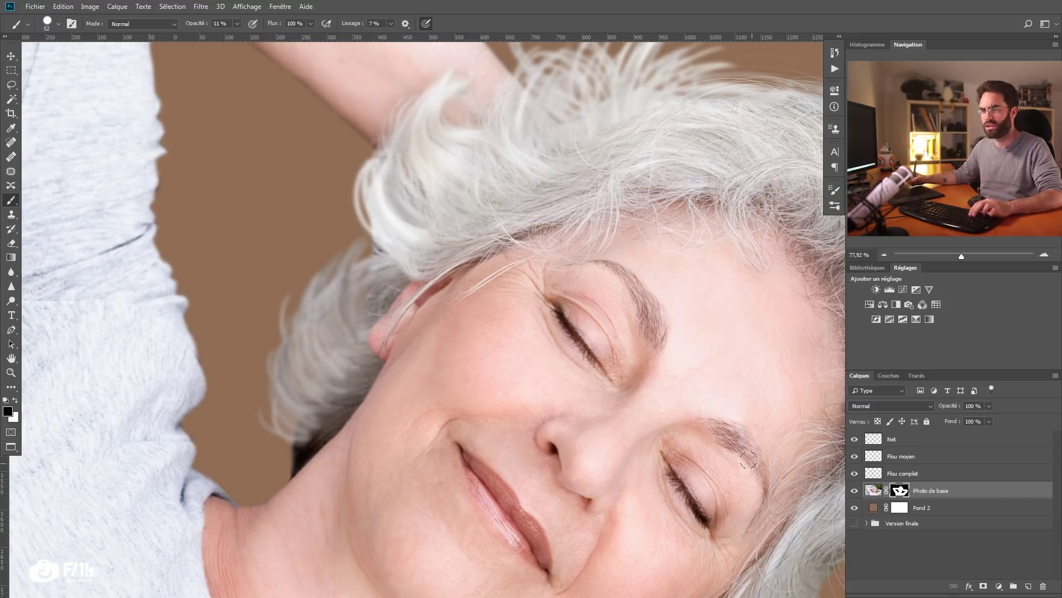
shift+click(900, 490)
shift+click(900, 490)
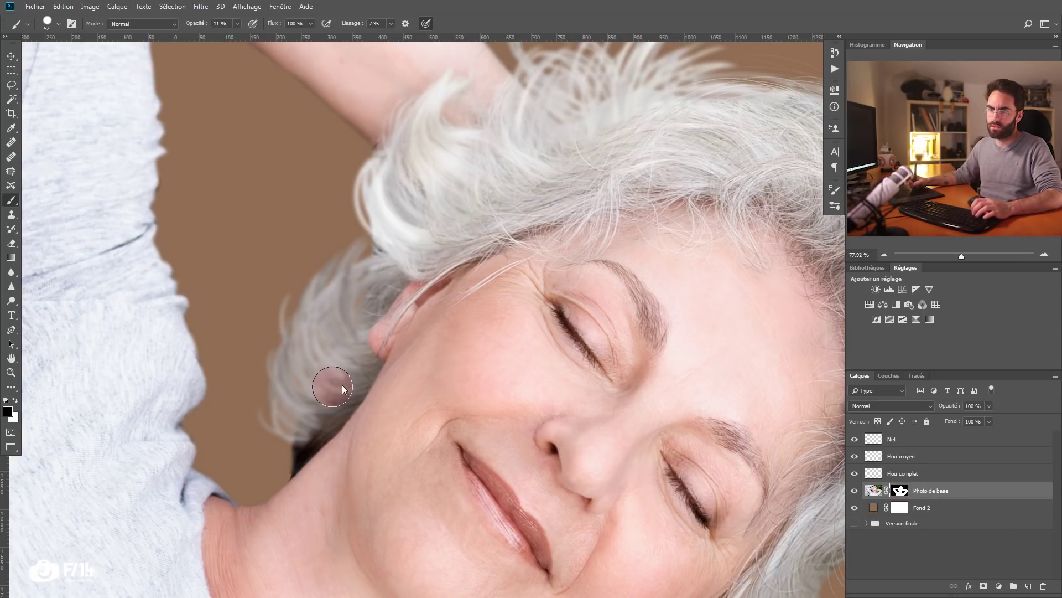
Step: Set the brush to 0 % hardness and 55 % opacity with white as the foreground colour for the Photo de base mask
right_click(343, 386)
drag(420, 309, 299, 307)
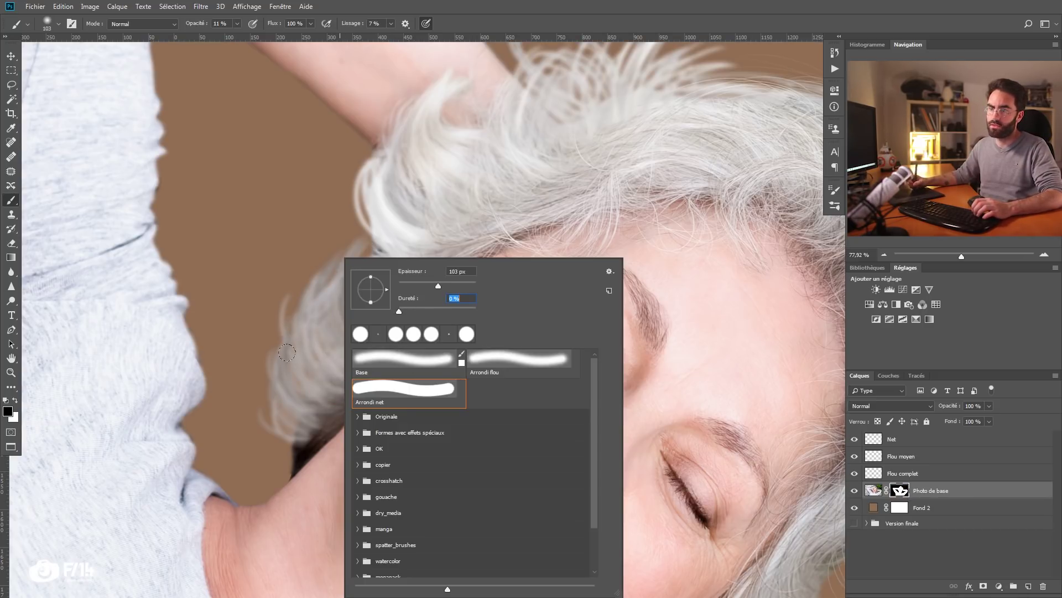
click(310, 386)
mouse_move(194, 26)
mouse_down()
mouse_move(305, 18)
mouse_move(272, 29)
mouse_move(287, 29)
mouse_up()
drag(309, 378, 335, 403)
key(x)
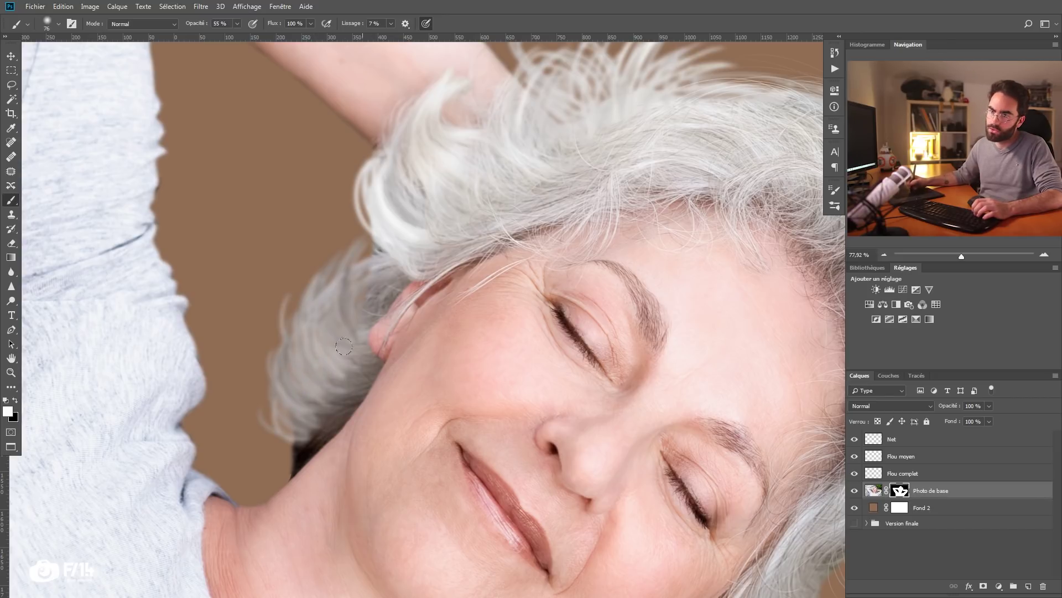
Step: Undo the trial strokes at the hair's lower edge on the mask and set the brush to 100 % opacity with 5 % flow
key(2)
mouse_move(278, 445)
mouse_down()
mouse_move(284, 473)
mouse_move(281, 463)
mouse_move(308, 471)
mouse_up()
key(ctrl+alt+z)
key(ctrl+alt+z)
mouse_move(205, 26)
mouse_down()
mouse_move(307, 21)
mouse_move(221, 34)
mouse_up()
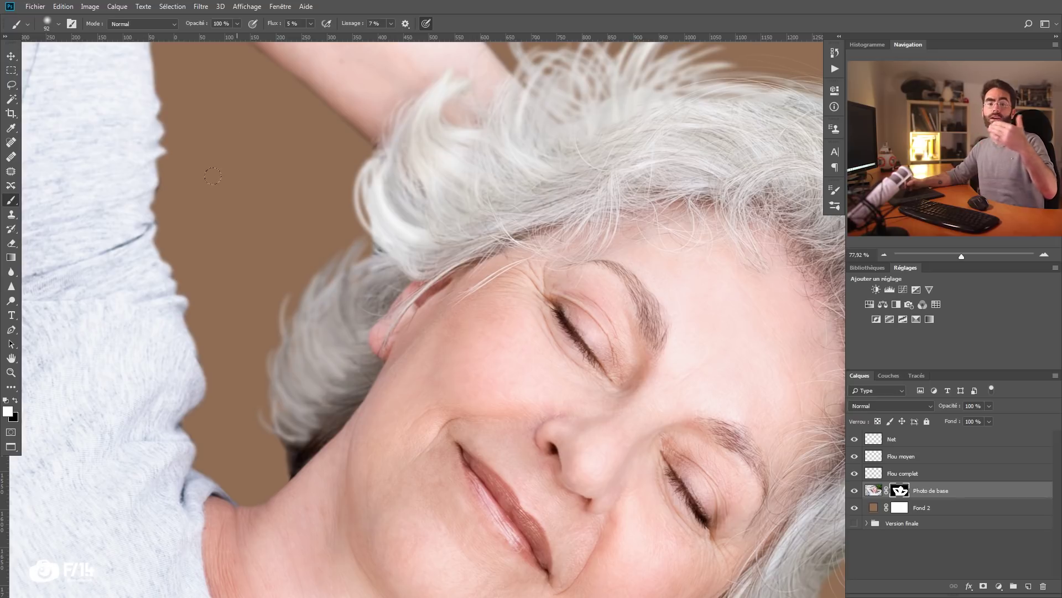
Step: Add a scratch layer above Net and paint overlapping black strokes on the brown background to demonstrate the low flow
click(956, 445)
click(1028, 586)
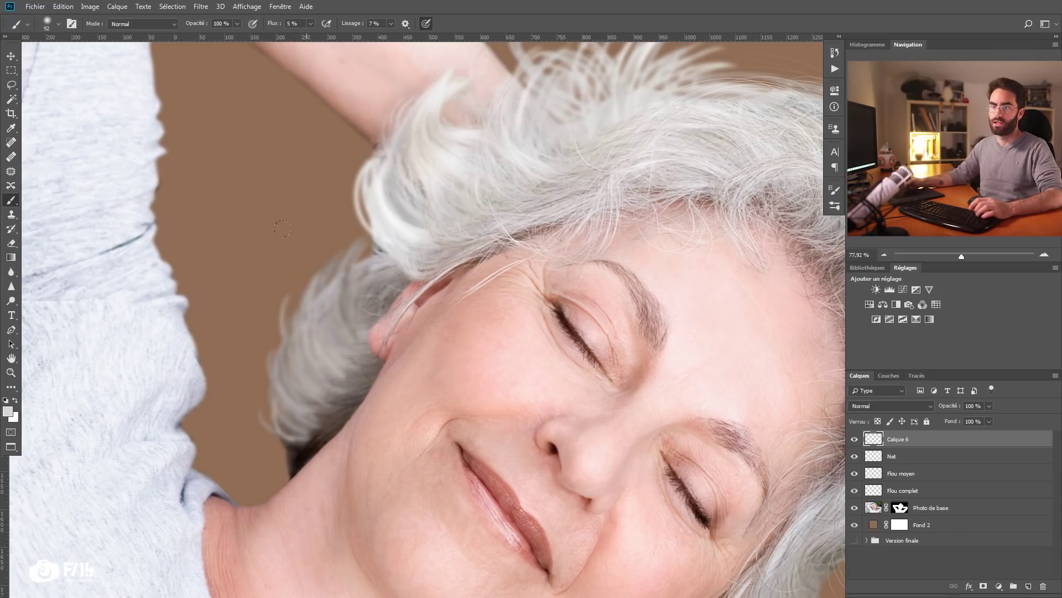
key(d)
mouse_move(222, 276)
mouse_down()
mouse_move(217, 193)
mouse_move(233, 122)
mouse_move(221, 310)
mouse_up()
drag(199, 184, 221, 325)
mouse_move(216, 122)
mouse_down()
mouse_move(239, 143)
mouse_move(227, 272)
mouse_move(208, 88)
mouse_move(226, 321)
mouse_up()
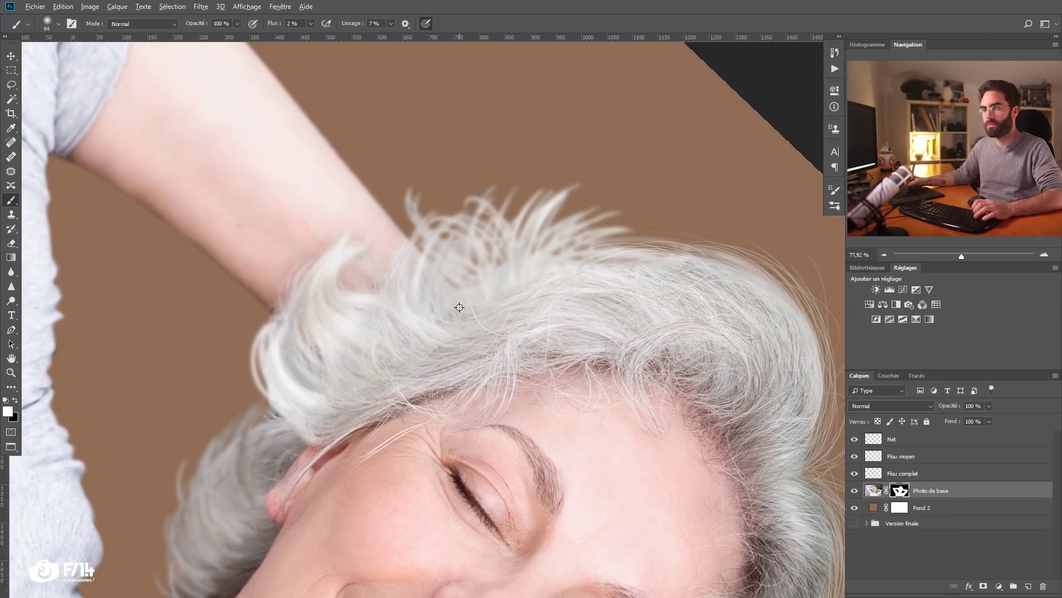
Step: Paint white at 2 % flow on the Photo de base mask to reveal hair beneath the blurred strands on top of the head
drag(459, 307, 487, 266)
drag(487, 266, 609, 260)
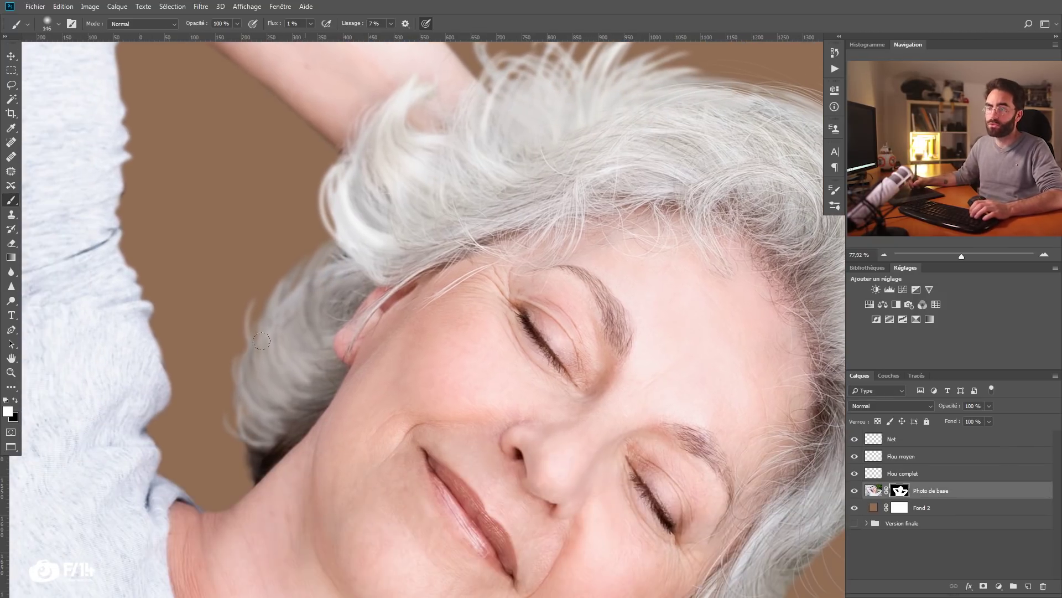
Step: Add a mask to Flou complet and paint it black at 1 % flow to fade the blurred strands inside the hair behind the ear
click(912, 477)
key(x)
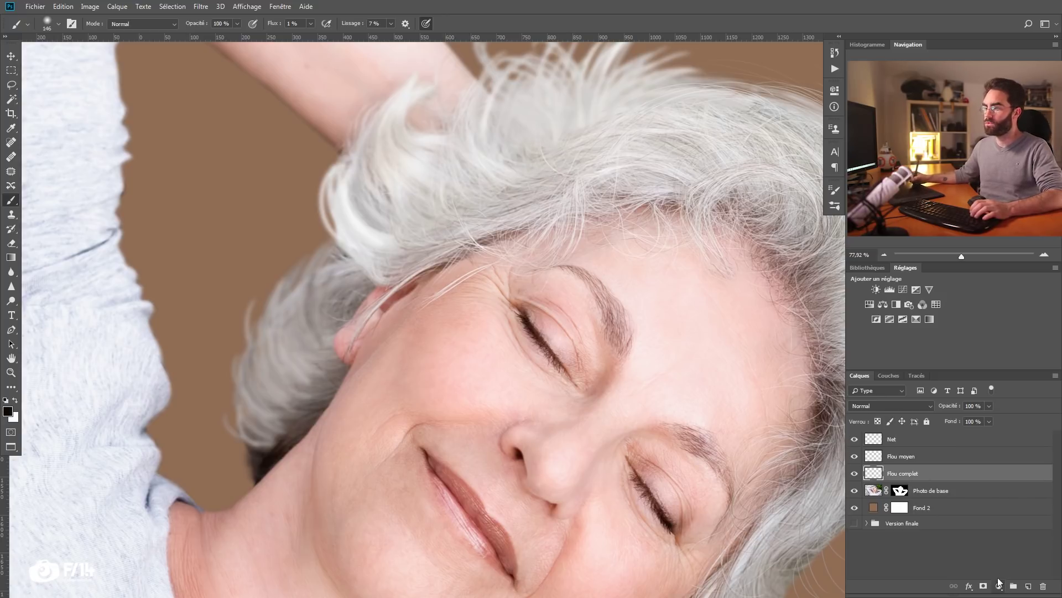
click(984, 586)
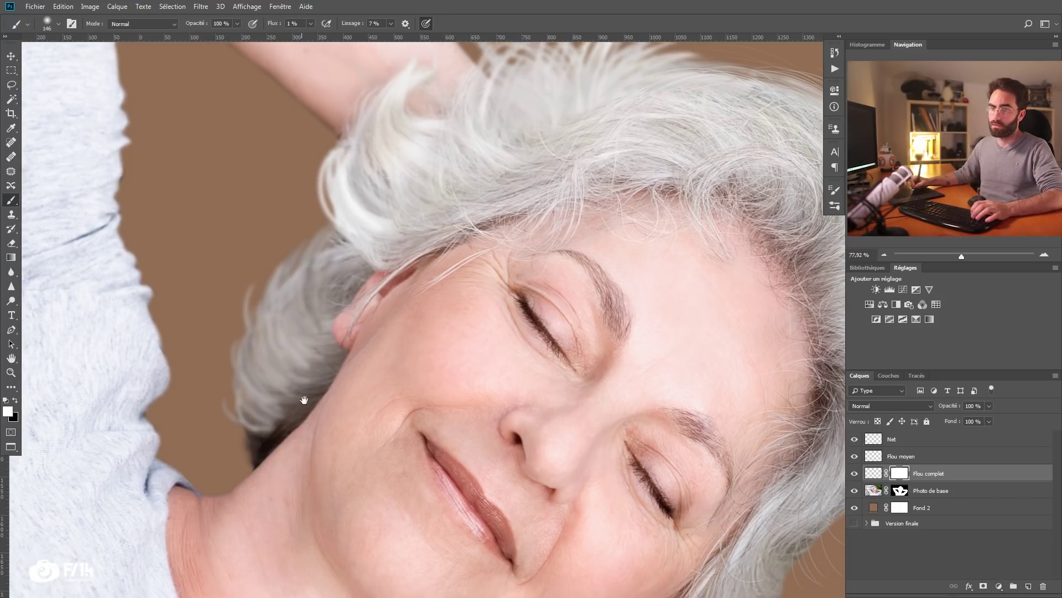
drag(304, 399, 303, 385)
drag(318, 398, 310, 400)
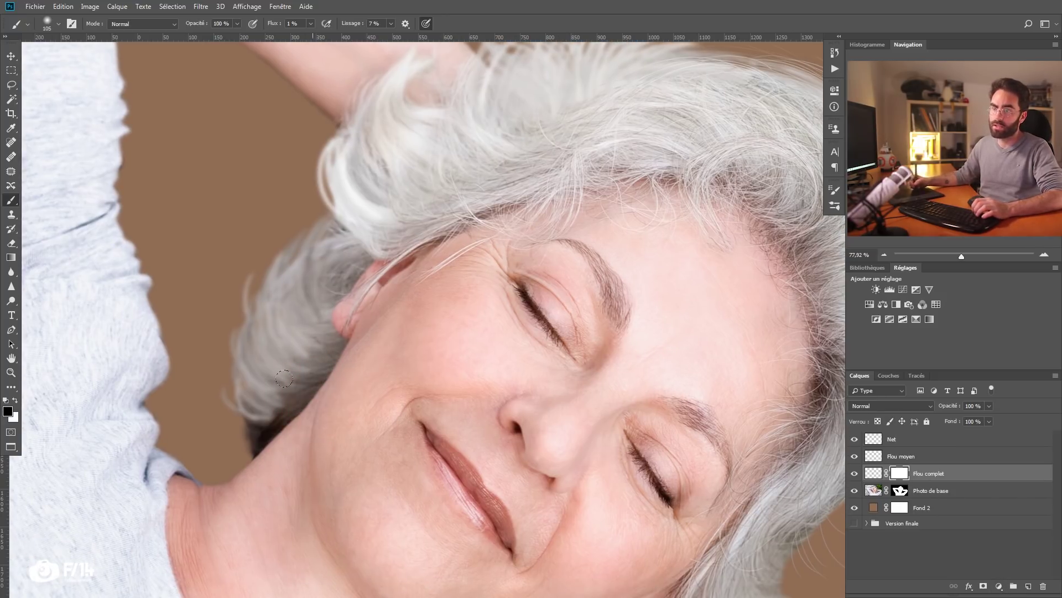
drag(269, 362, 269, 325)
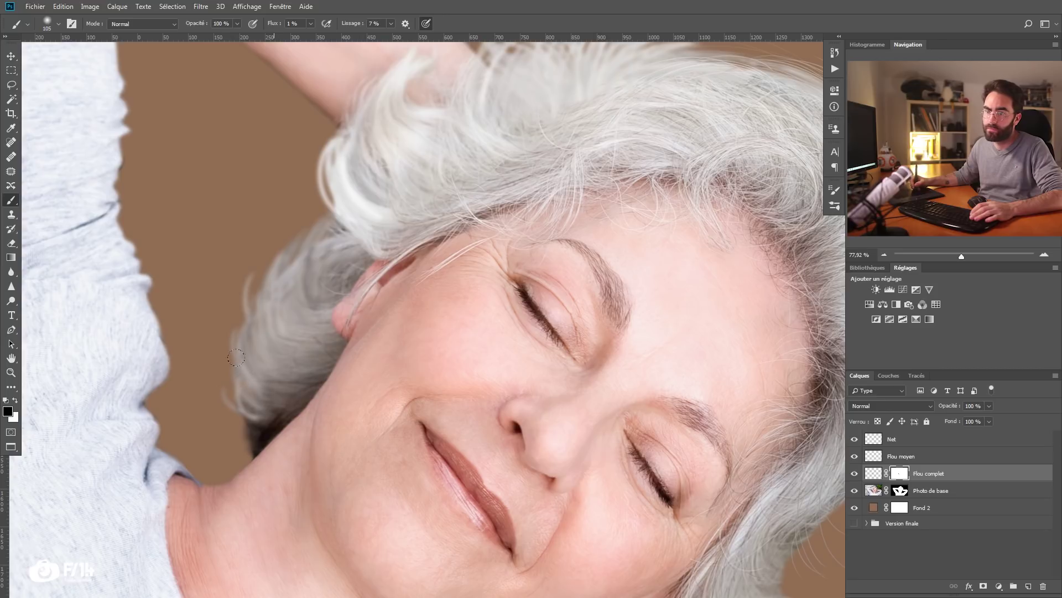
drag(319, 342, 324, 344)
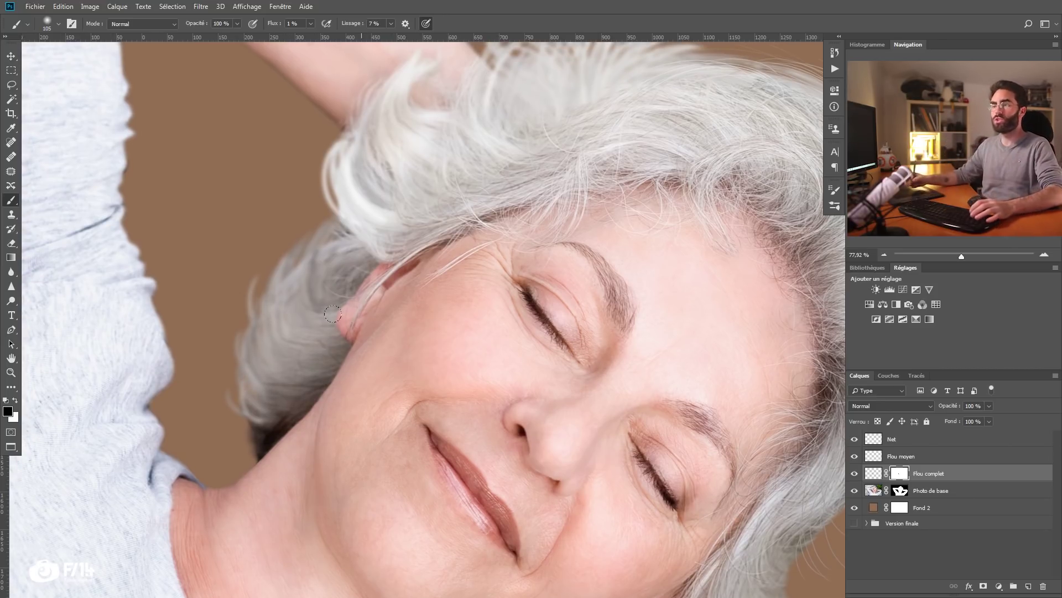
Step: Select the Flou moyen layer and prepare a small hard round brush with 100 % hardness, 100 % flow and a light grey hair colour
scroll(333, 313, up, 5)
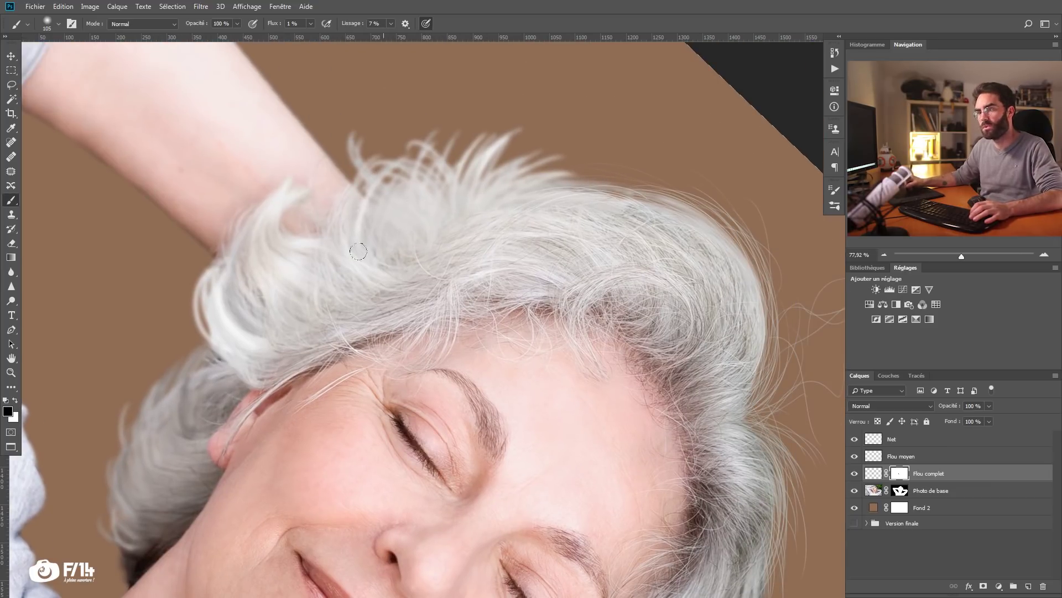
scroll(358, 252, down, 5)
scroll(388, 253, up, 4)
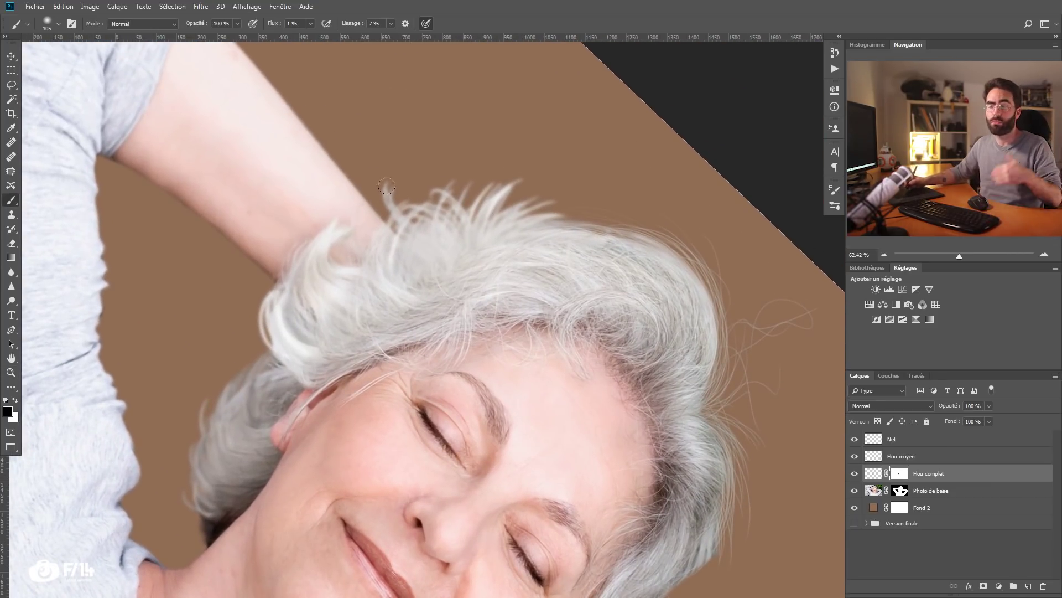
click(907, 457)
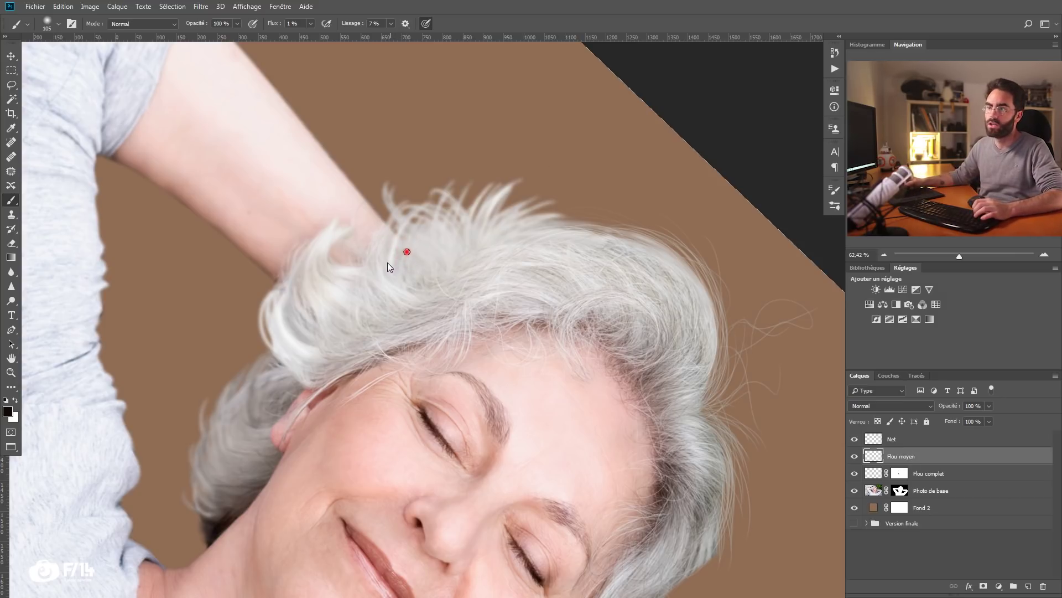
right_click(357, 178)
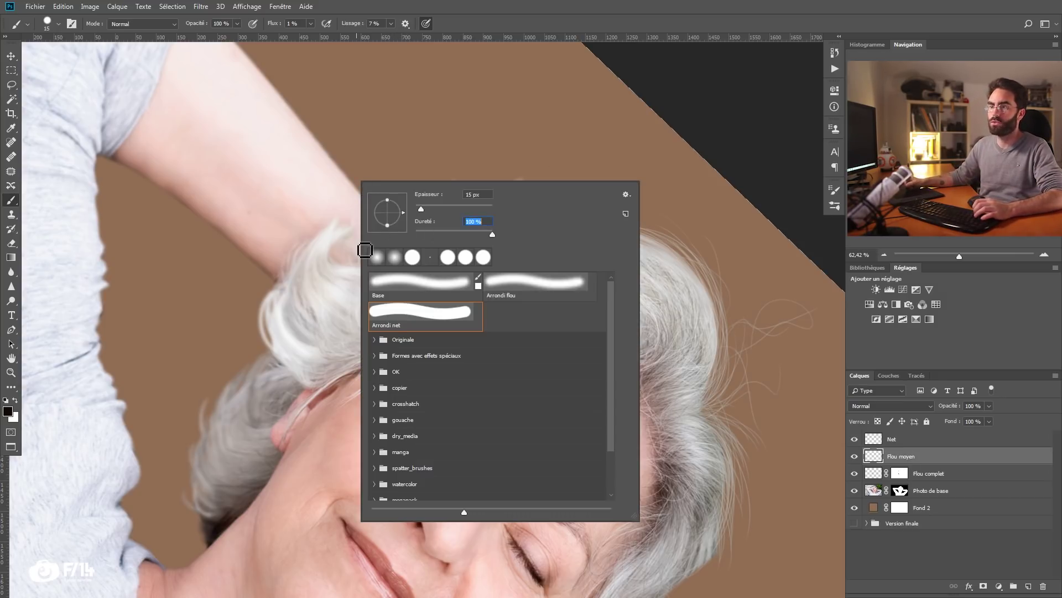
click(357, 250)
key([)
key(r)
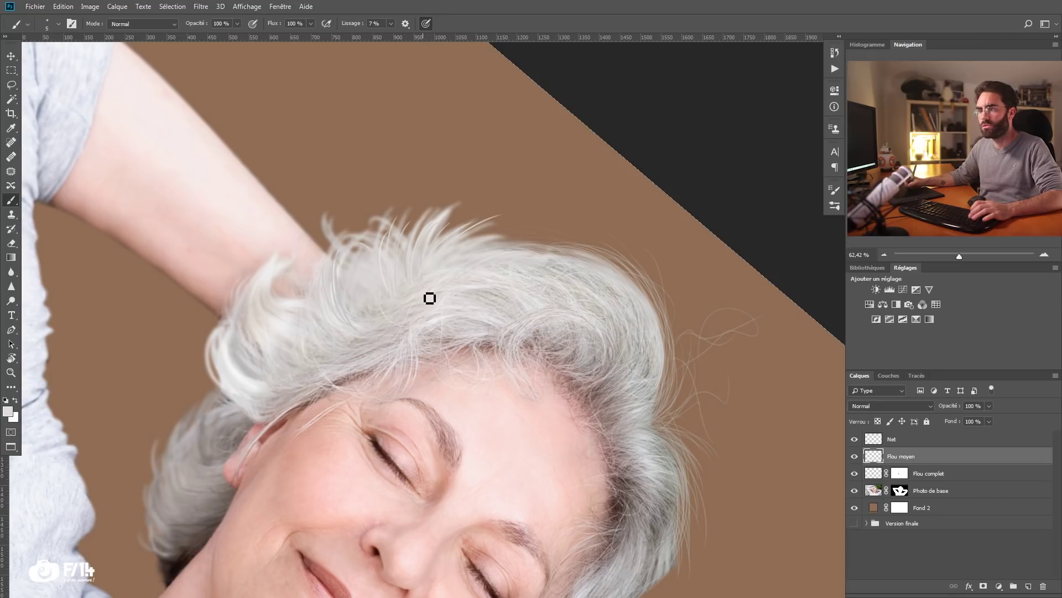
mouse_move(365, 308)
mouse_down()
mouse_move(396, 292)
mouse_move(532, 302)
mouse_move(523, 303)
mouse_move(542, 268)
mouse_up()
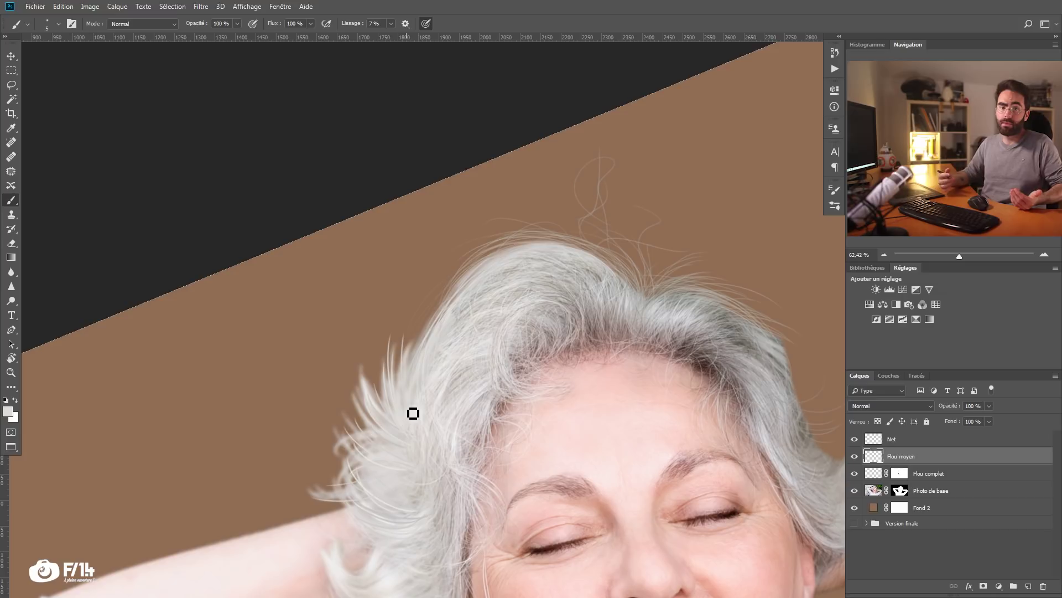
Step: Paint fine curved grey strands on the Flou moyen layer within the tousled hair at the side of the head
drag(314, 262, 314, 246)
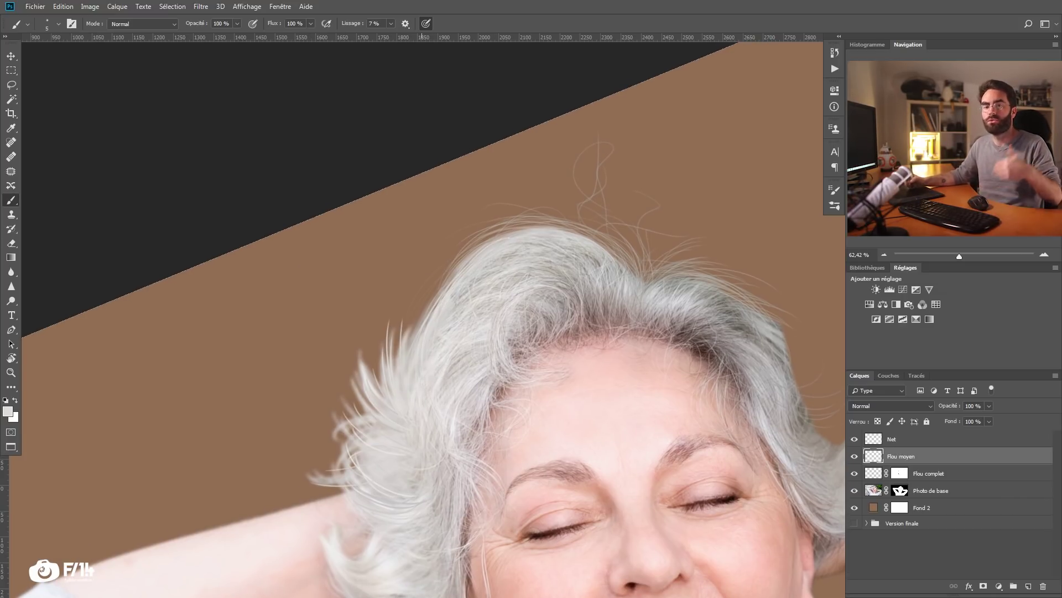
drag(416, 305, 417, 297)
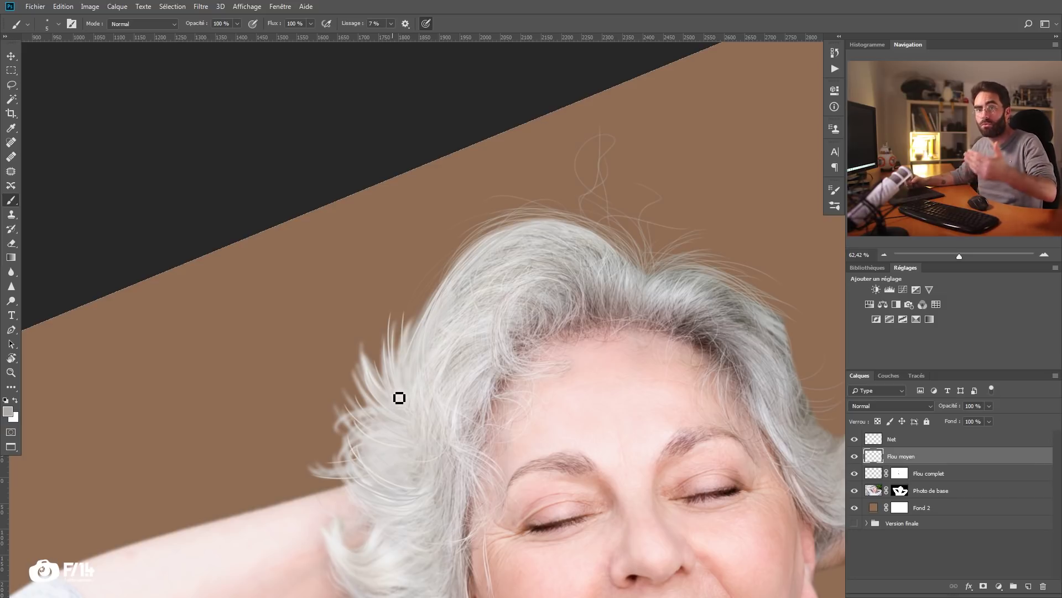
mouse_move(400, 349)
mouse_down()
mouse_move(396, 322)
mouse_move(413, 300)
mouse_up()
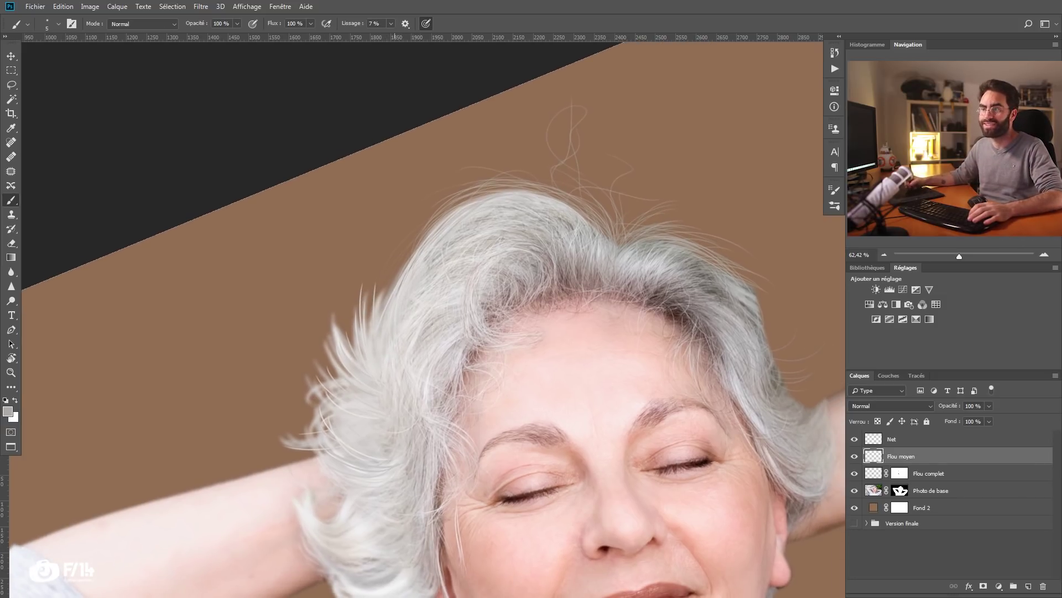
mouse_move(398, 346)
mouse_down()
mouse_move(367, 351)
mouse_move(437, 286)
mouse_up()
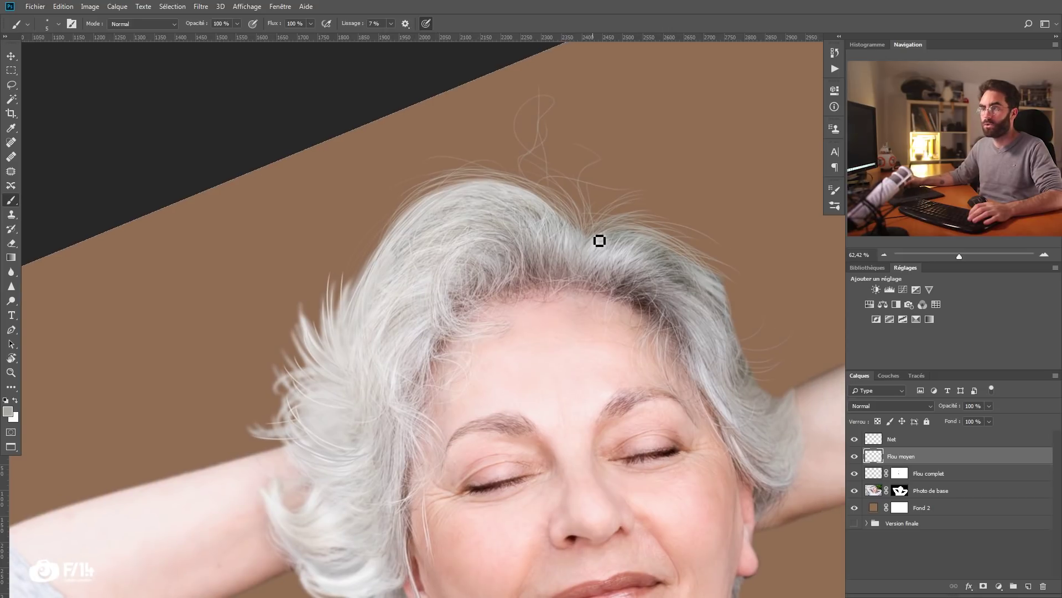
mouse_move(324, 334)
mouse_down()
mouse_move(323, 323)
mouse_move(326, 351)
mouse_up()
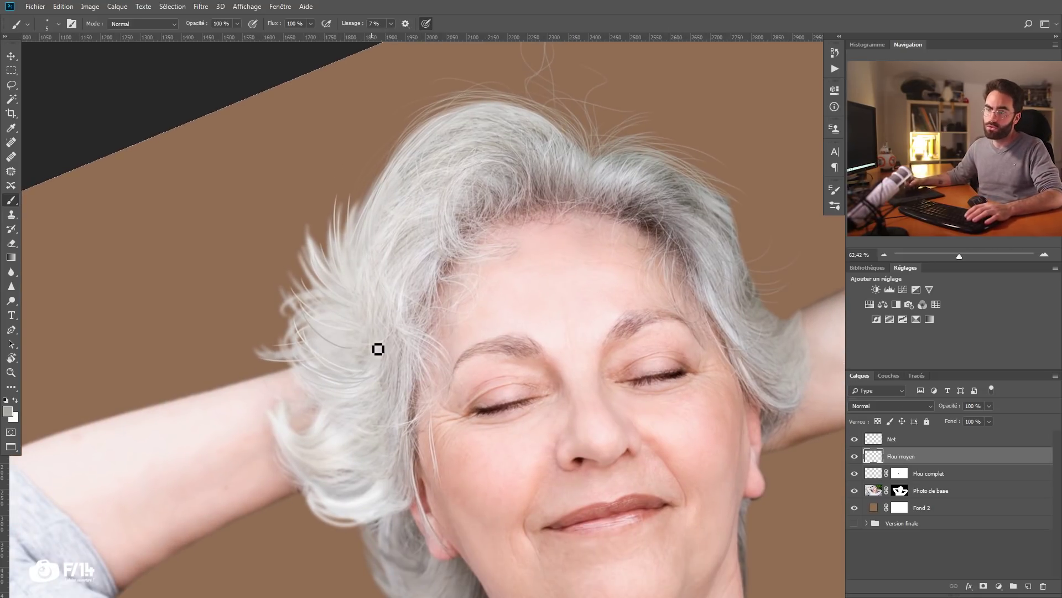
key(ctrl+e)
click(517, 238)
key(z)
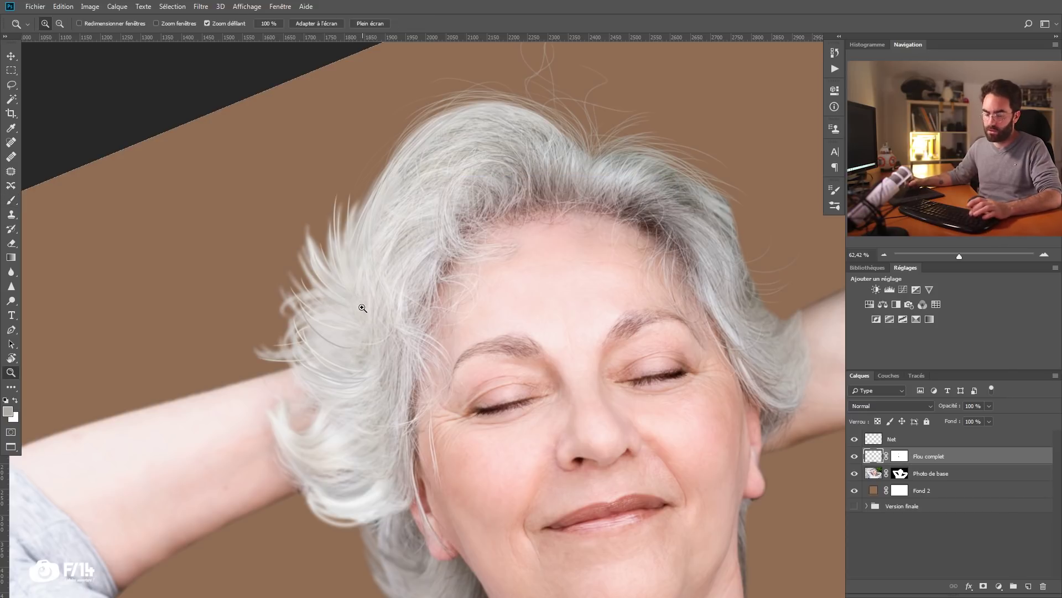
drag(360, 308, 352, 299)
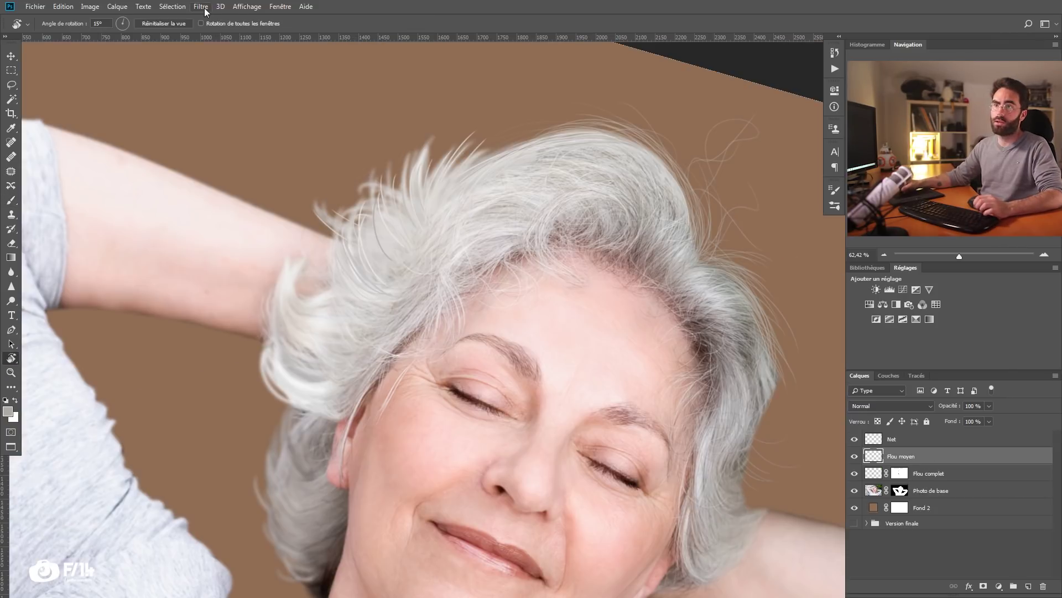
Step: Apply a Gaussian Blur with a radius of 2.1 pixels to the Flou moyen layer
click(201, 6)
mouse_move(210, 164)
click(150, 216)
drag(592, 386, 579, 386)
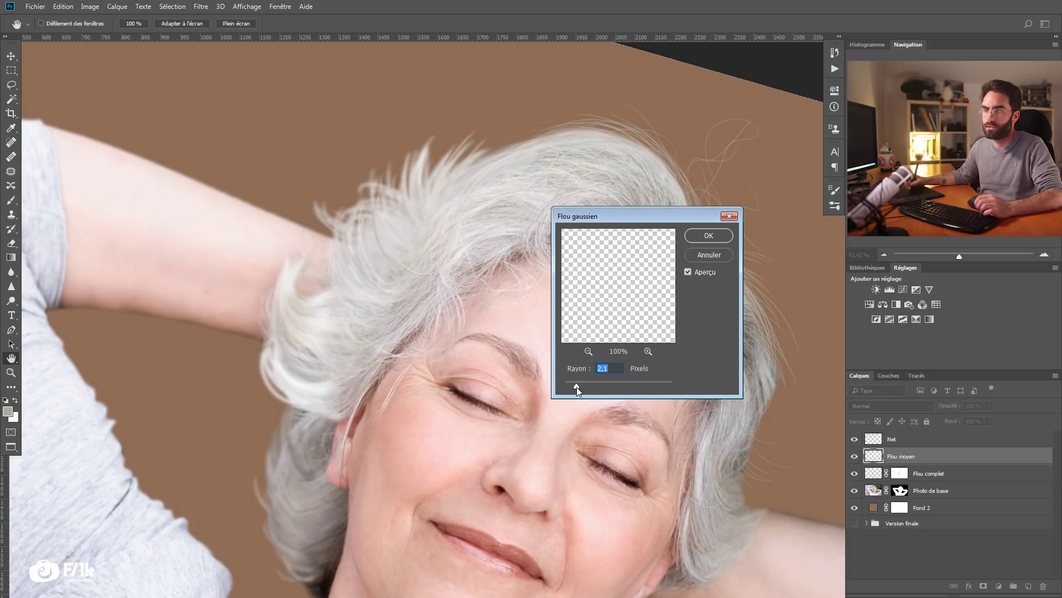
click(708, 235)
key(r)
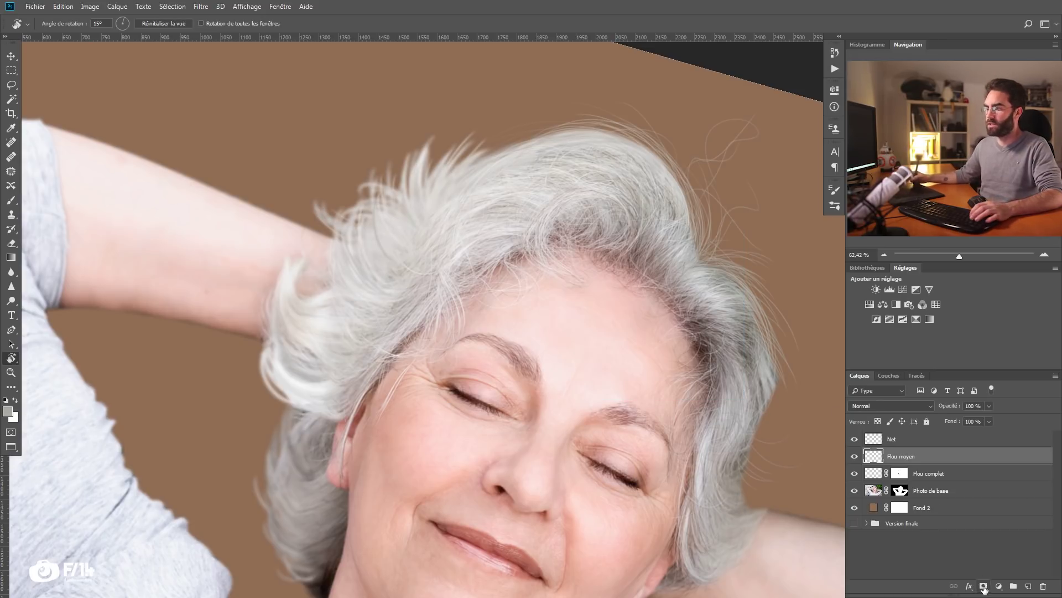
Step: Add a mask to Flou moyen and paint it black at 1 % flow to fade the strands inside the hair
click(984, 587)
key(d)
key(x)
key(b)
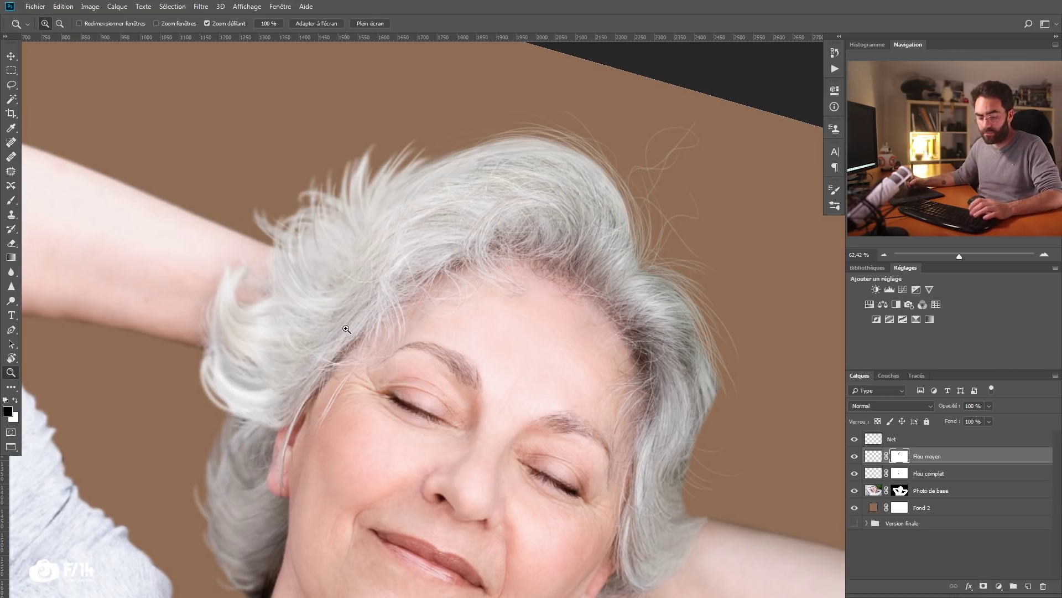
scroll(347, 329, down, 3)
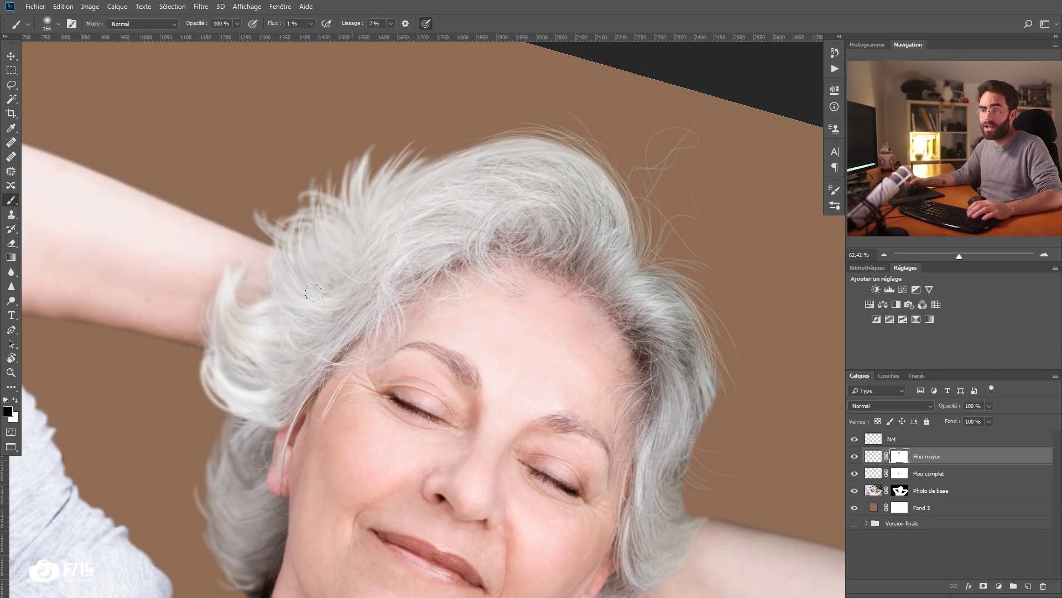
scroll(357, 301, down, 2)
drag(356, 302, 332, 277)
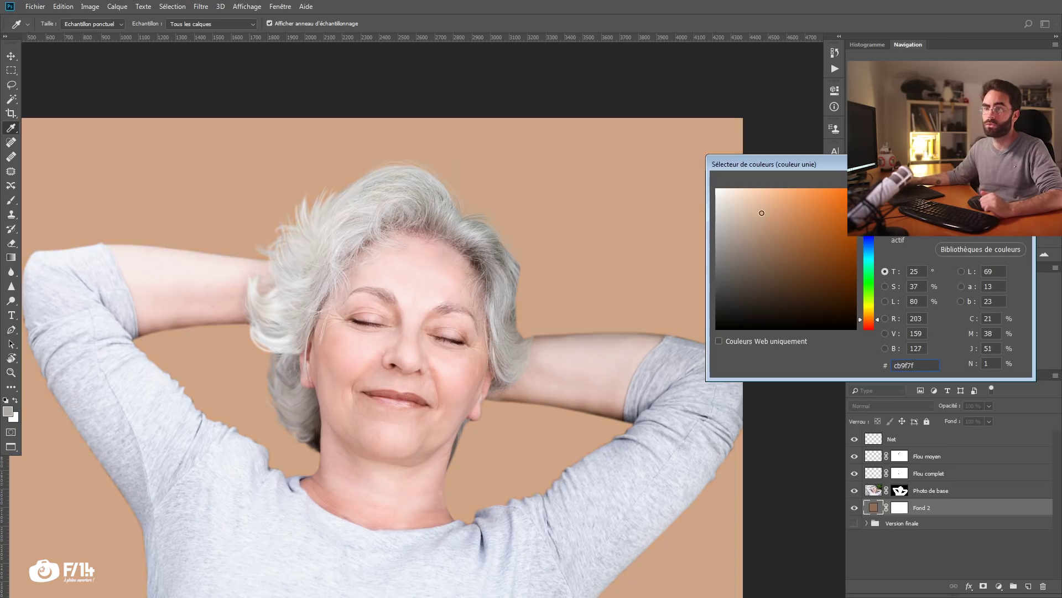
Step: Try lighter beige colours such as b29681 on the Fond 2 background and discard the change
mouse_move(762, 213)
mouse_down()
mouse_move(773, 189)
mouse_move(811, 204)
mouse_up()
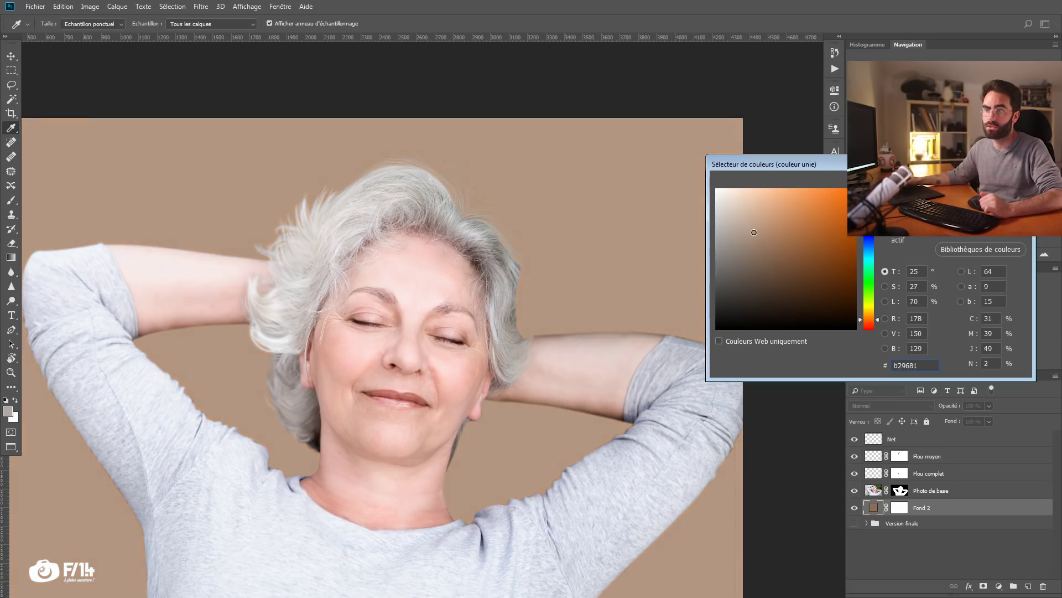
key(Escape)
Step: Select the Net layer and prepare a 2 px light grey brush with 100 % flow, viewing the hair at 100 %
drag(290, 267, 347, 266)
right_click(348, 249)
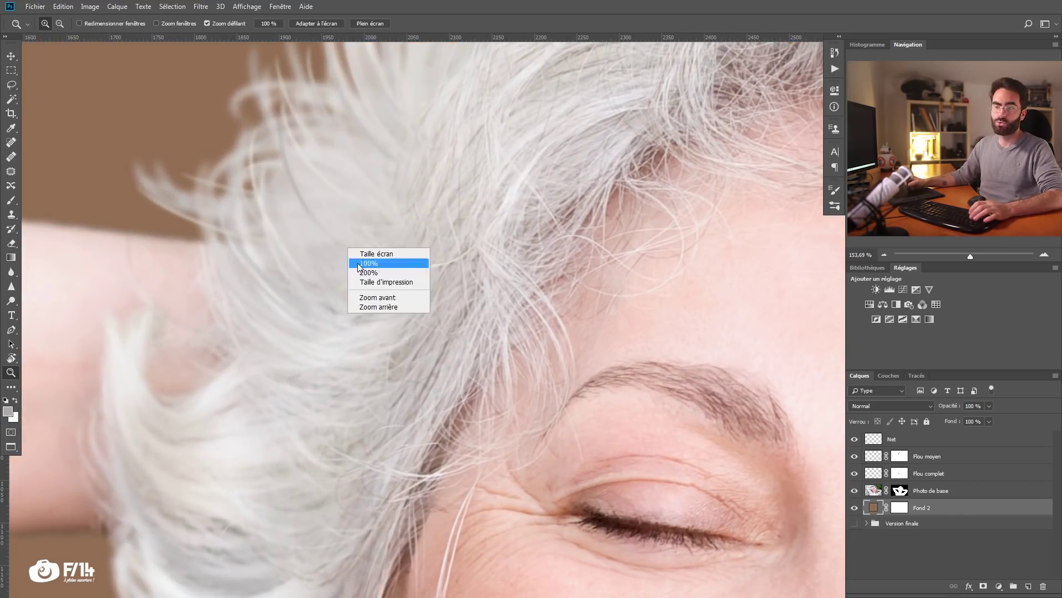
click(408, 276)
drag(449, 253, 388, 289)
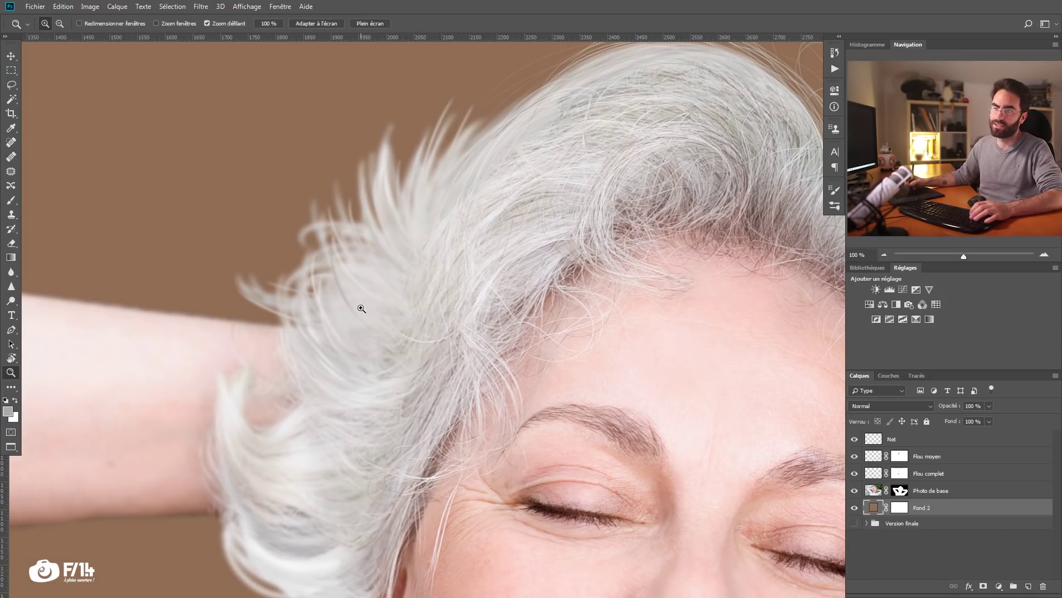
click(930, 439)
key(b)
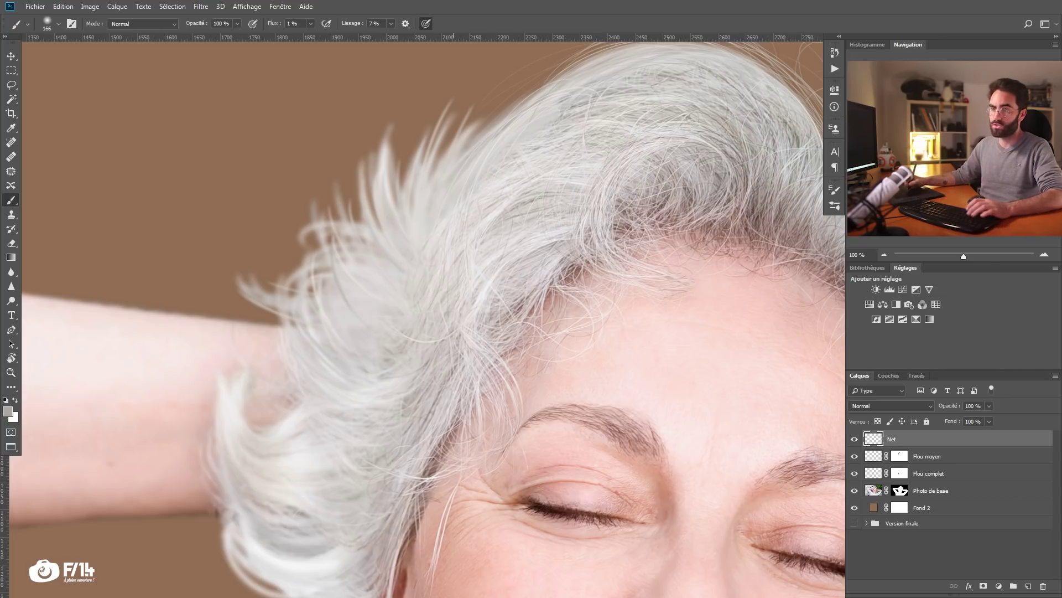
right_click(442, 259)
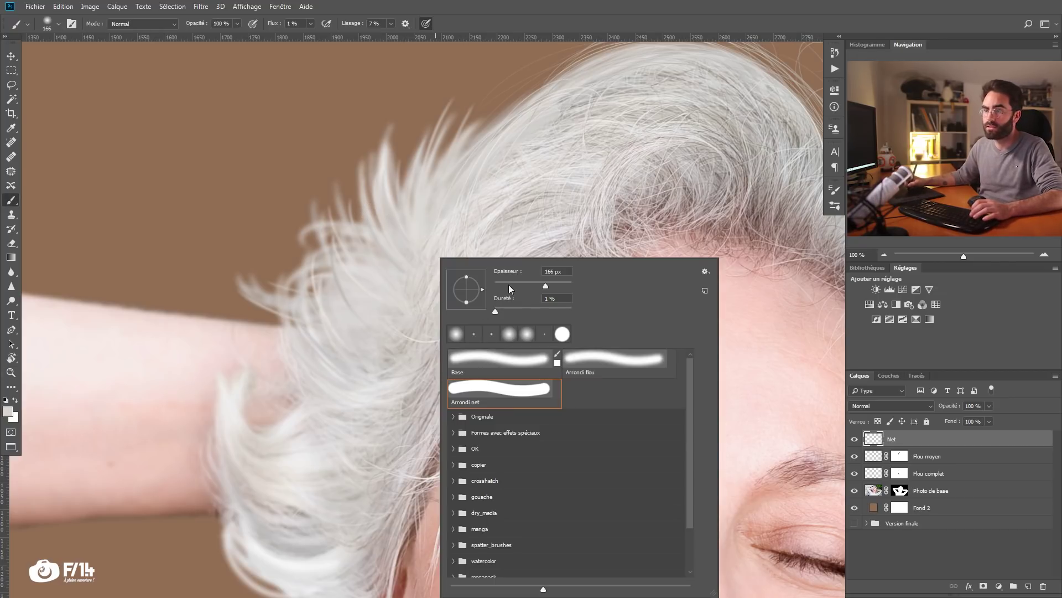
drag(494, 286, 495, 286)
click(394, 299)
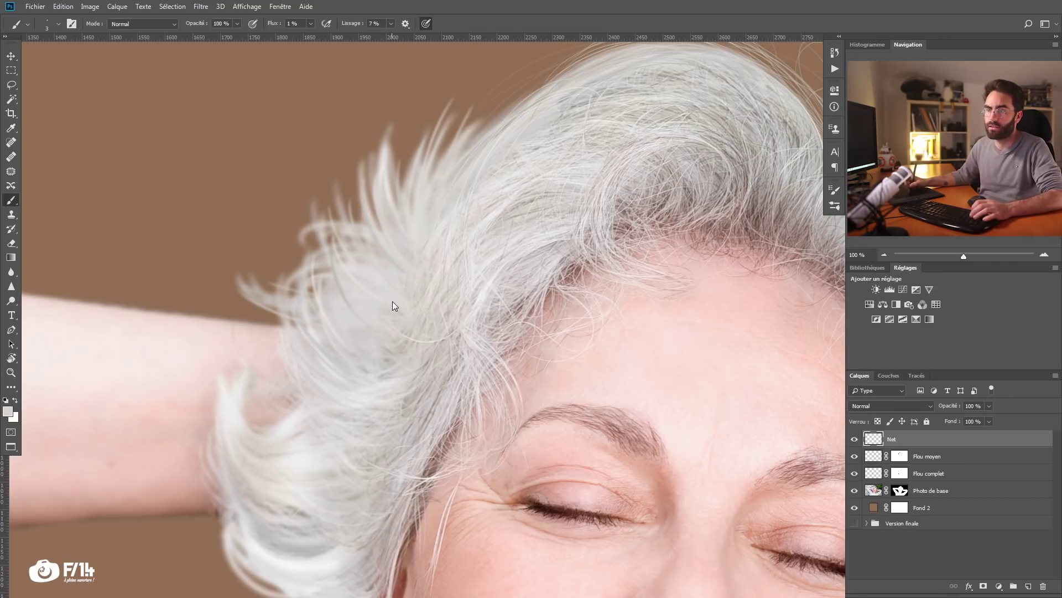
key(bracketleft)
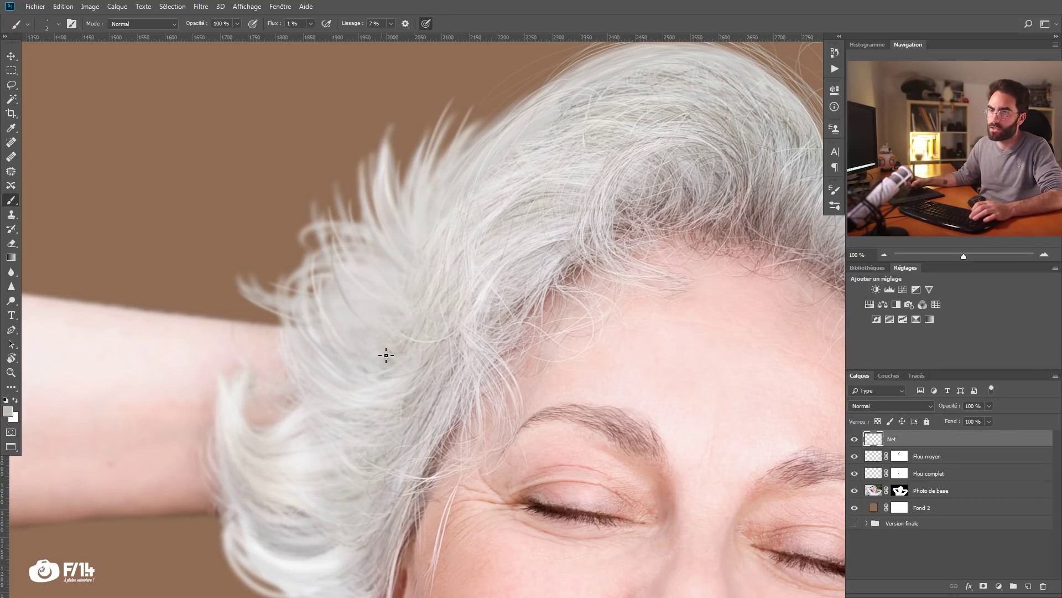
key(shift+0)
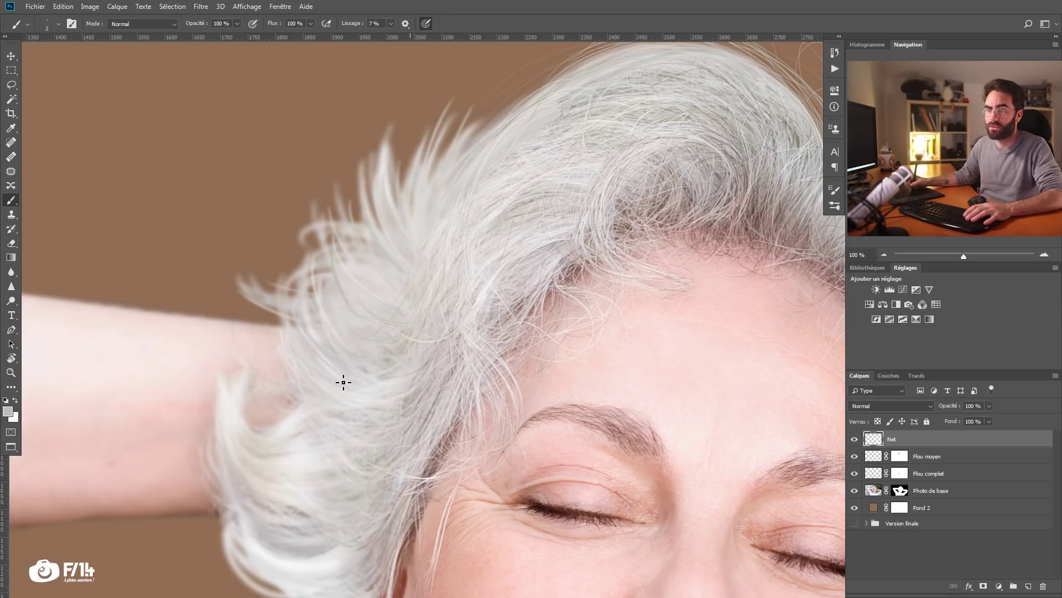
Step: Display only the Version finale group and examine the finished hair against the red and green background
scroll(421, 449, up, 3)
scroll(421, 449, right, 4)
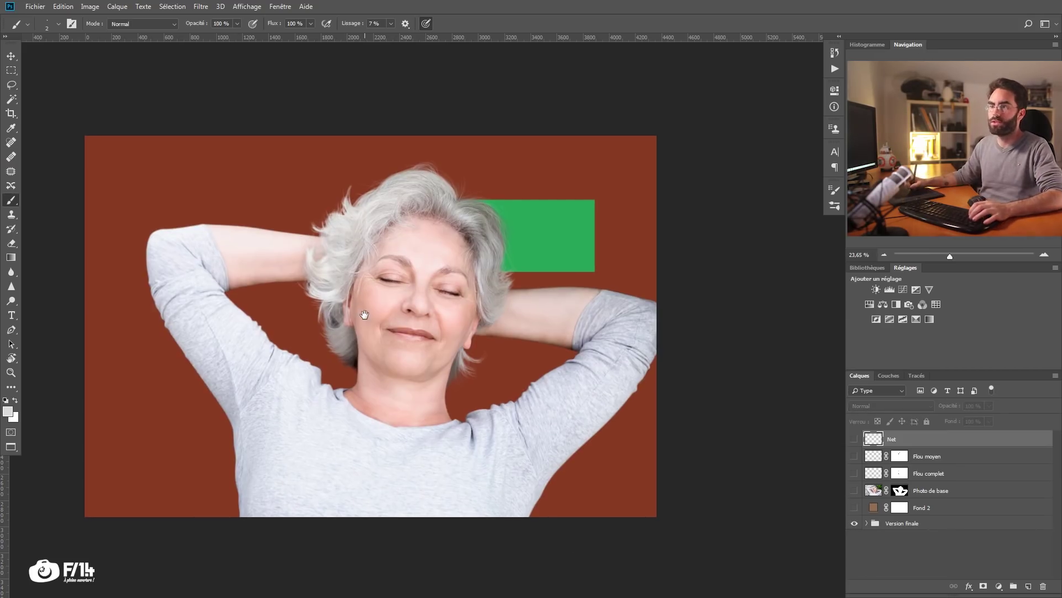
drag(325, 223, 386, 232)
drag(382, 235, 324, 251)
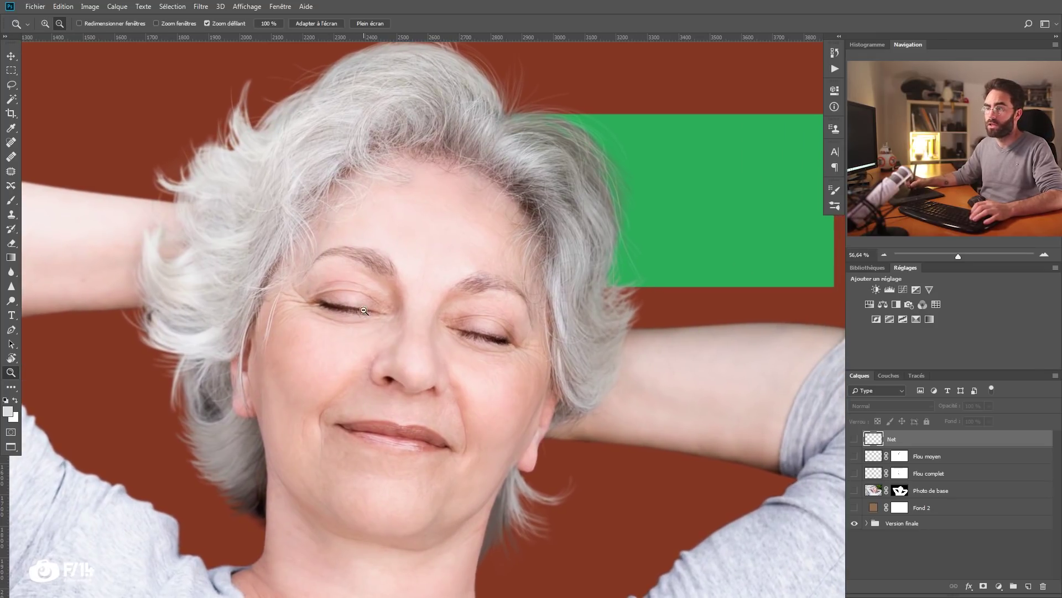
drag(364, 311, 349, 309)
Step: Select the green rectangle layer Calque 5 and move it around behind the woman to check the hair edges
ctrl+click(709, 285)
drag(537, 265, 545, 268)
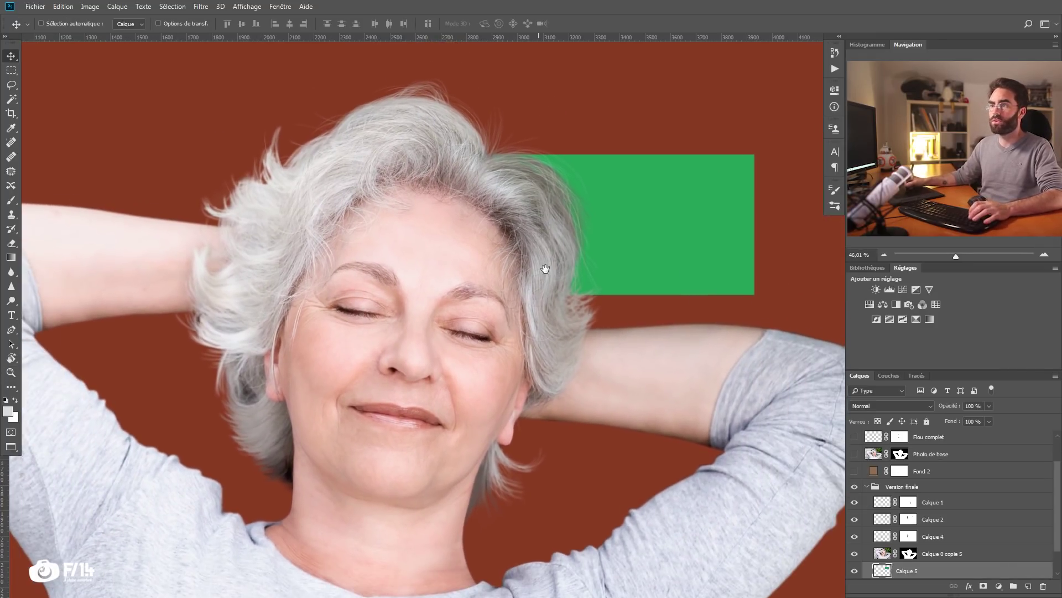
drag(685, 254, 595, 475)
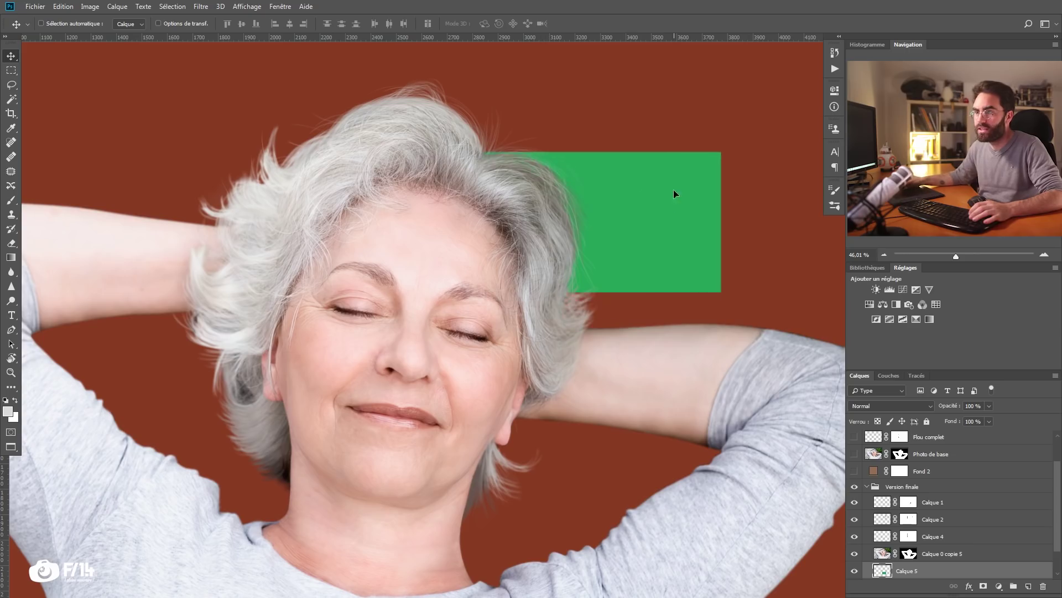
drag(608, 221, 609, 232)
click(514, 174)
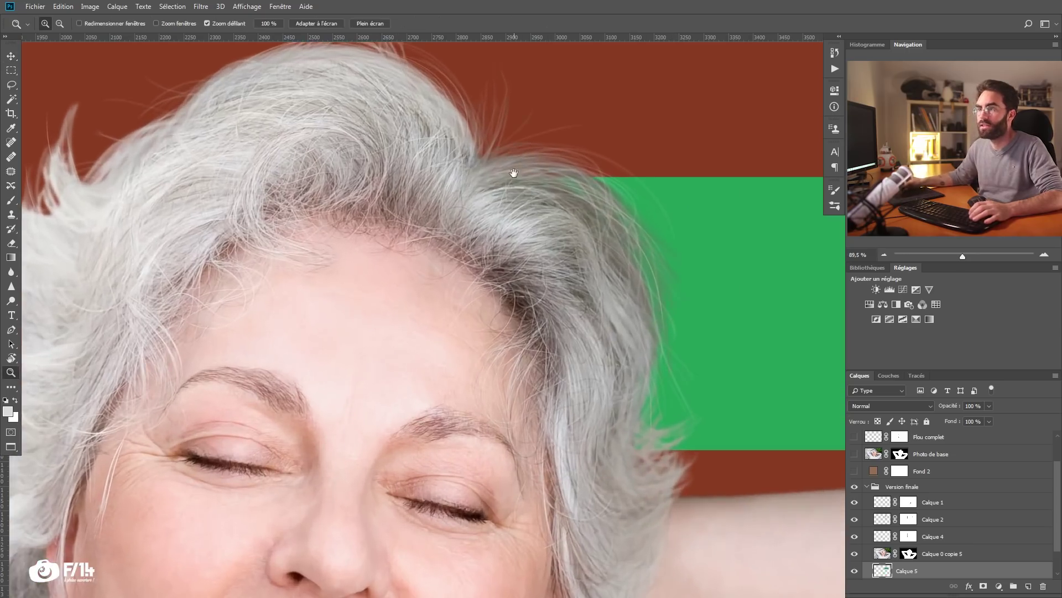
drag(514, 174, 537, 211)
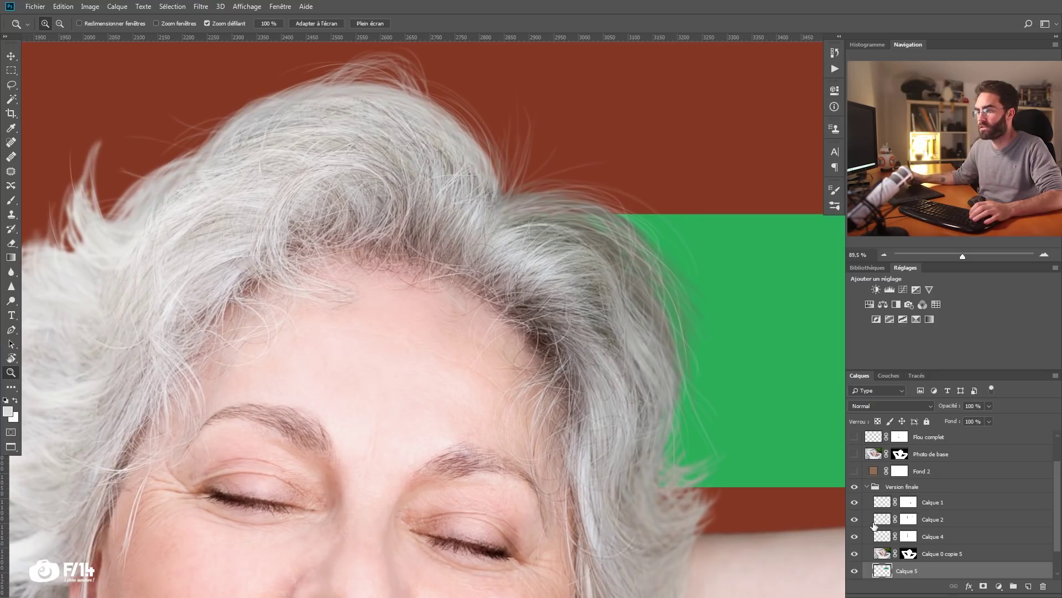
Step: Hide the painted strand layers Calque 1, Calque 2 and Calque 4 to view the base cut-out alone
click(854, 519)
click(855, 535)
drag(635, 398, 606, 404)
drag(542, 453, 551, 373)
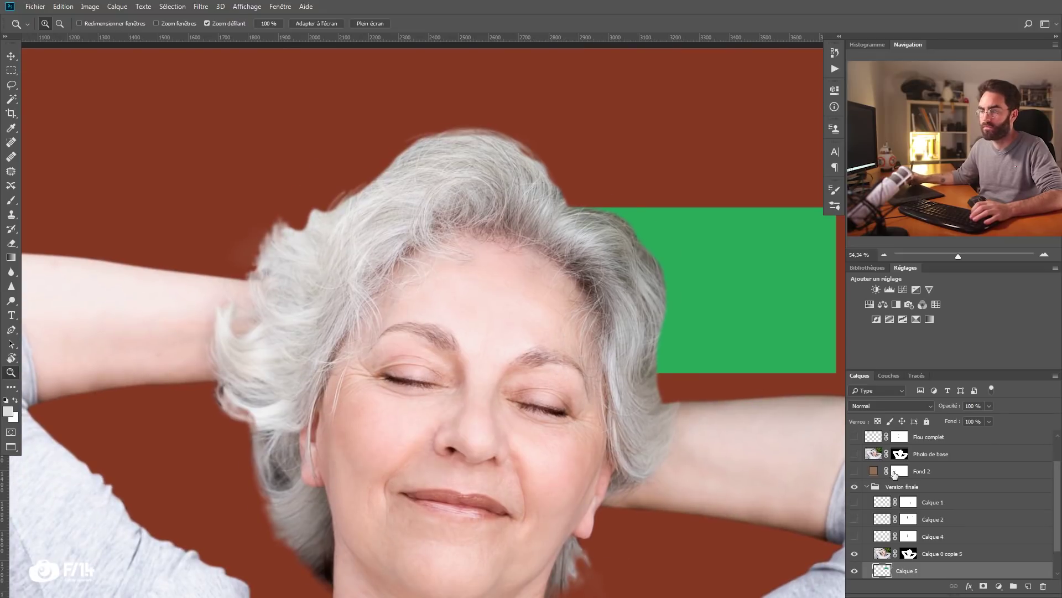
Step: Toggle Calque 4, Calque 2 and Calque 1 back on to compare their strands and view the whole image
drag(855, 519, 855, 533)
click(855, 521)
click(855, 536)
click(856, 535)
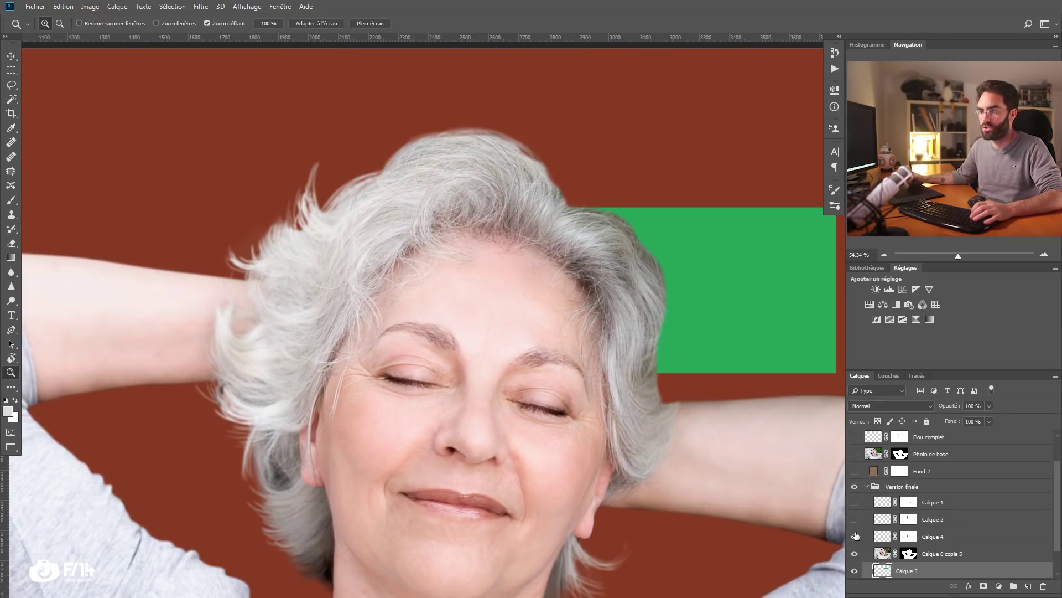
click(855, 506)
drag(550, 306, 511, 317)
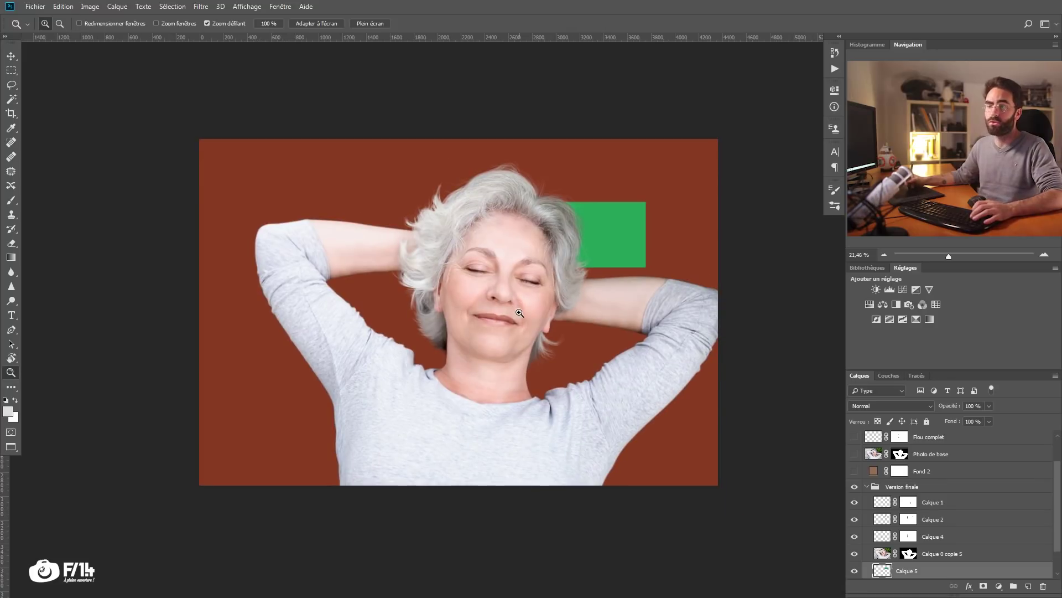